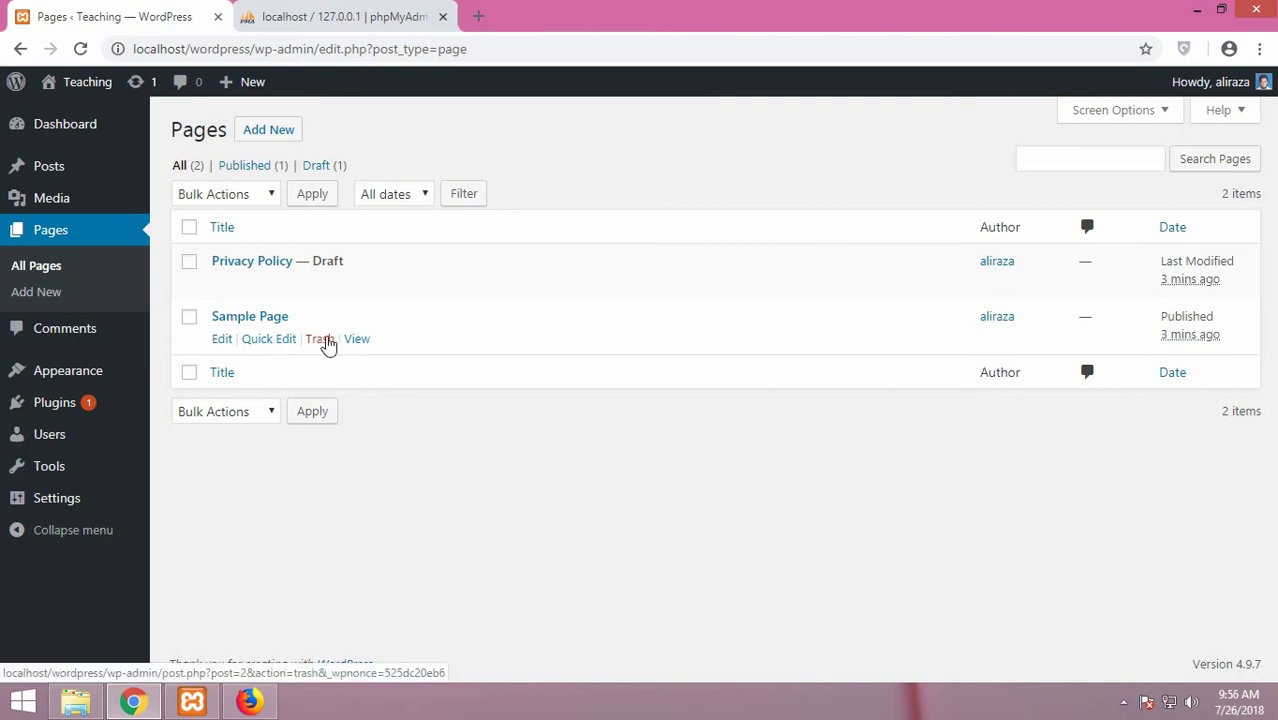
# Trash the Sample Page and Privacy Policy pages, then start a new page
pyautogui.click(327, 343)
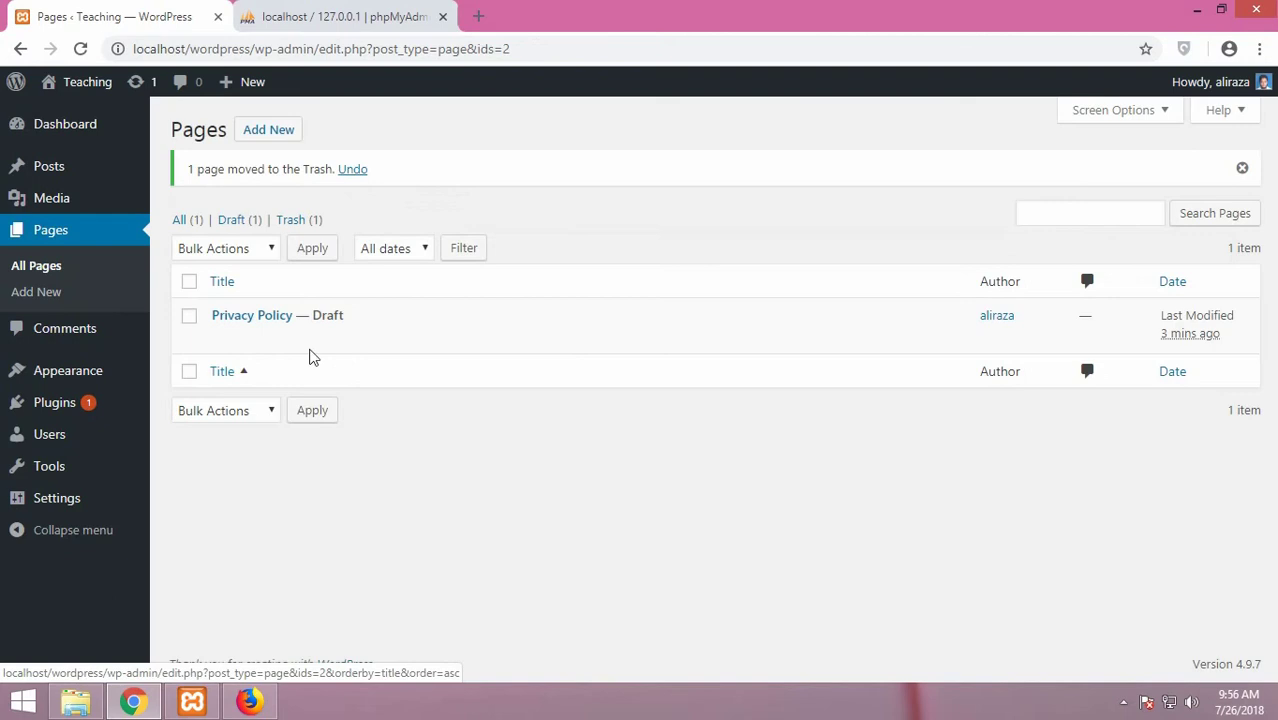
pyautogui.click(190, 373)
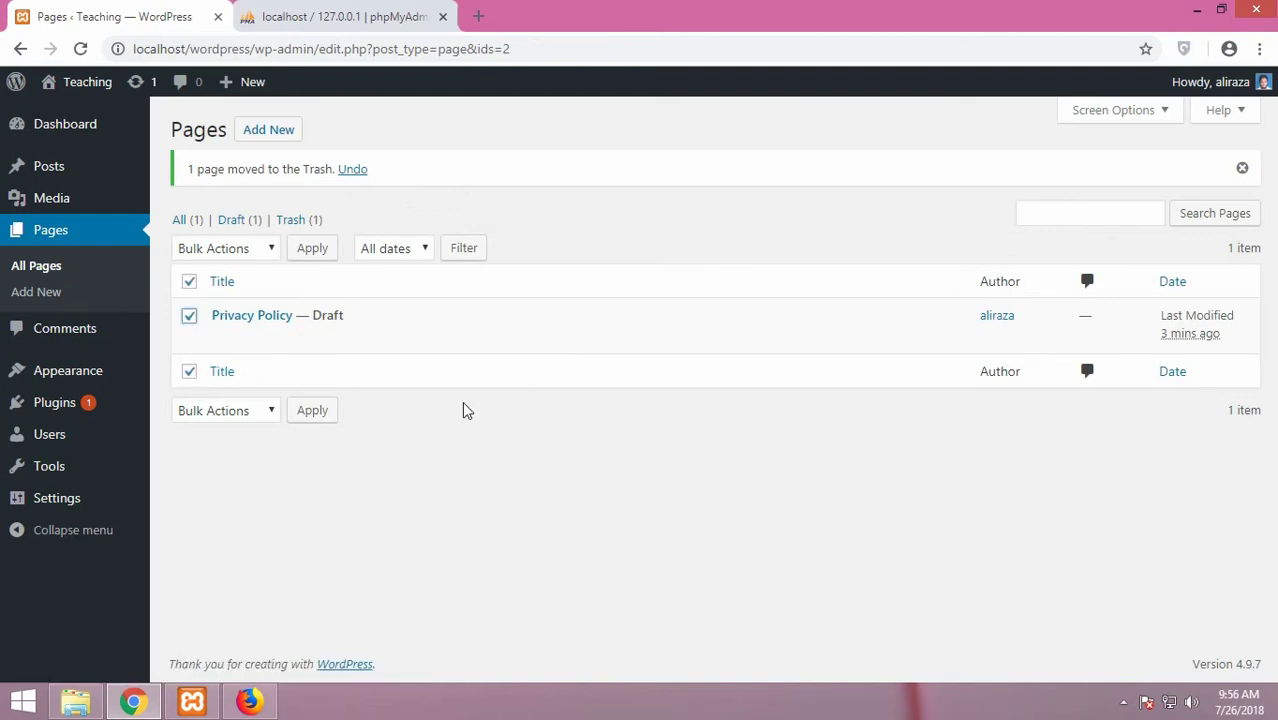
pyautogui.click(320, 338)
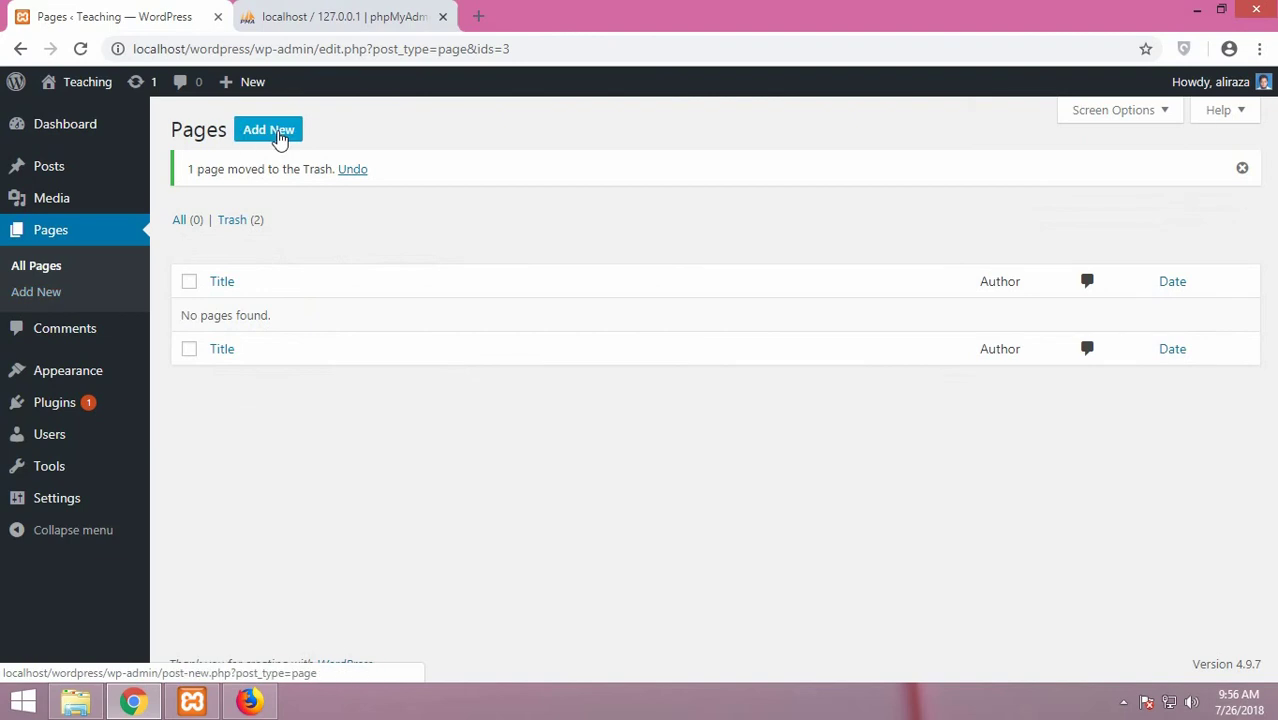
pyautogui.click(280, 140)
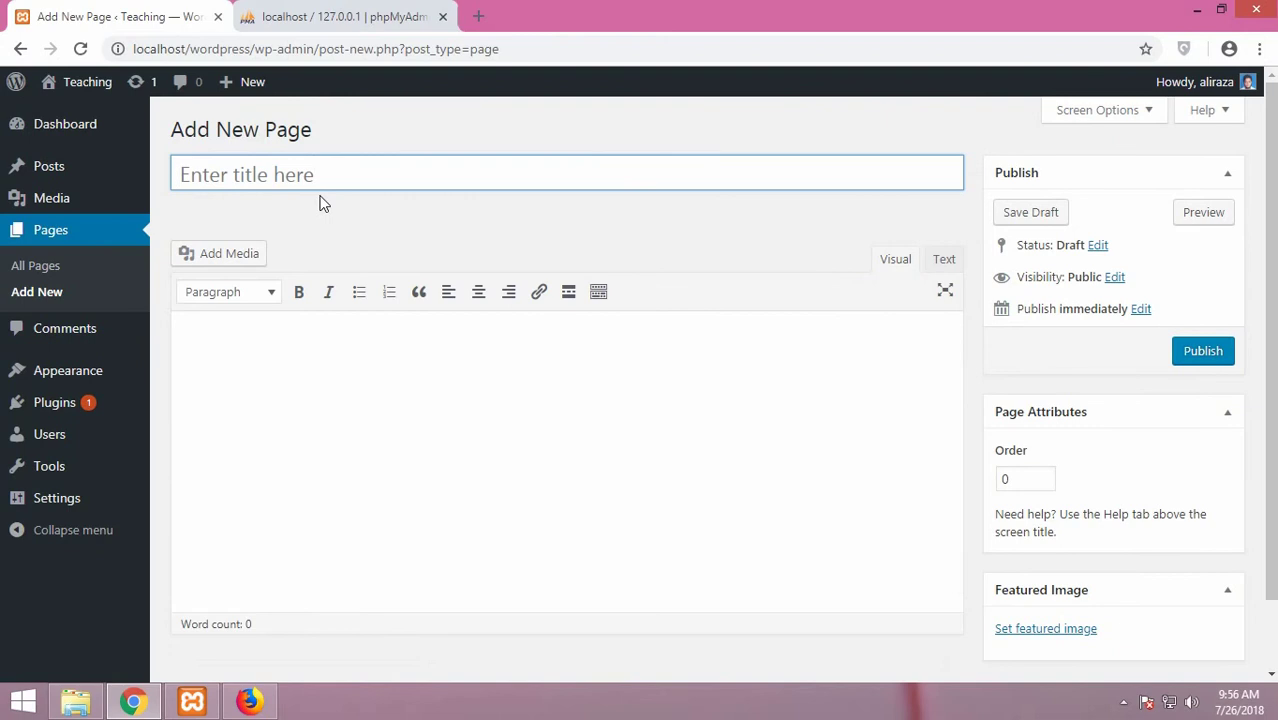
# Title the page 'Homepage' and write 'This is my homepage and you can get info about this website here'
pyautogui.write('Homepage')
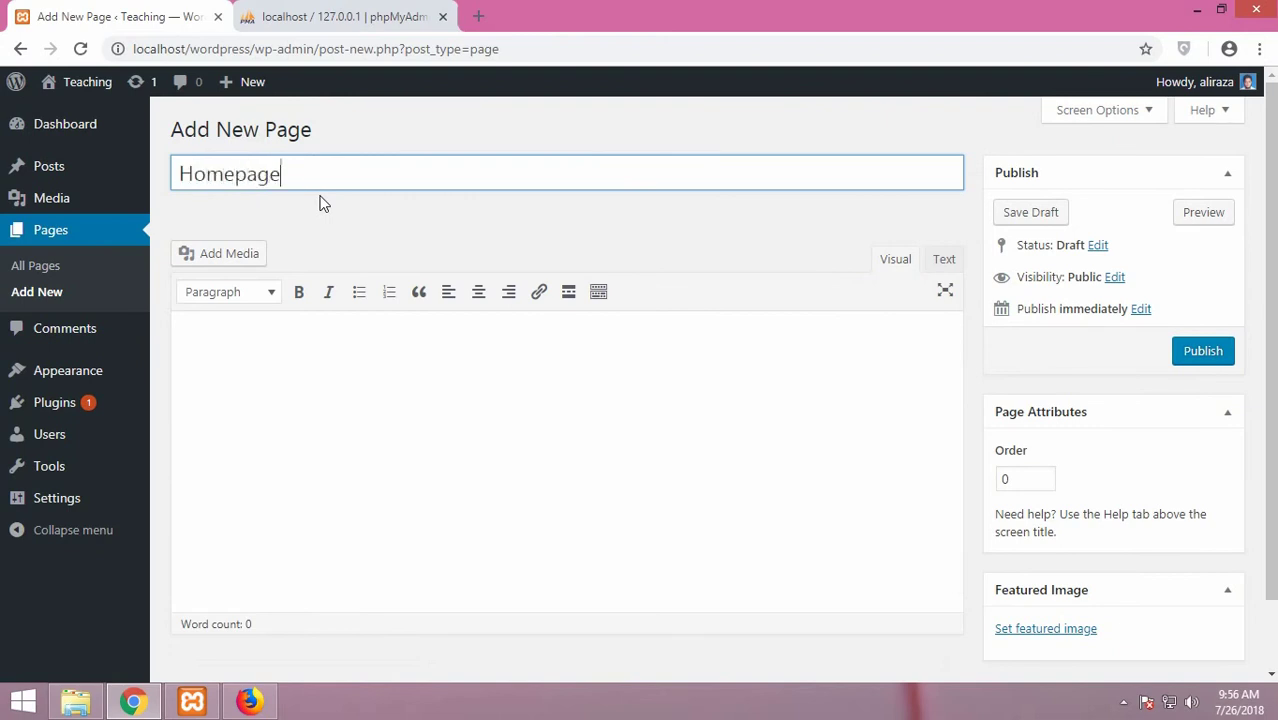
pyautogui.click(242, 409)
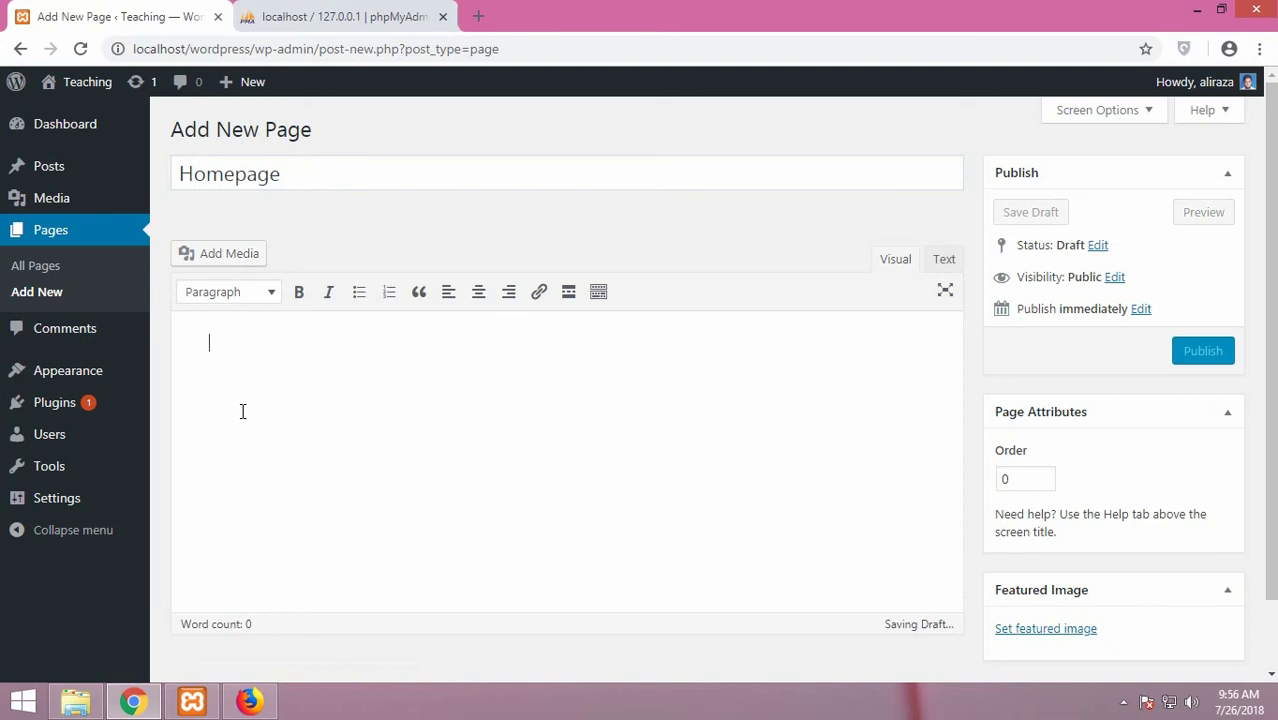
pyautogui.write('This')
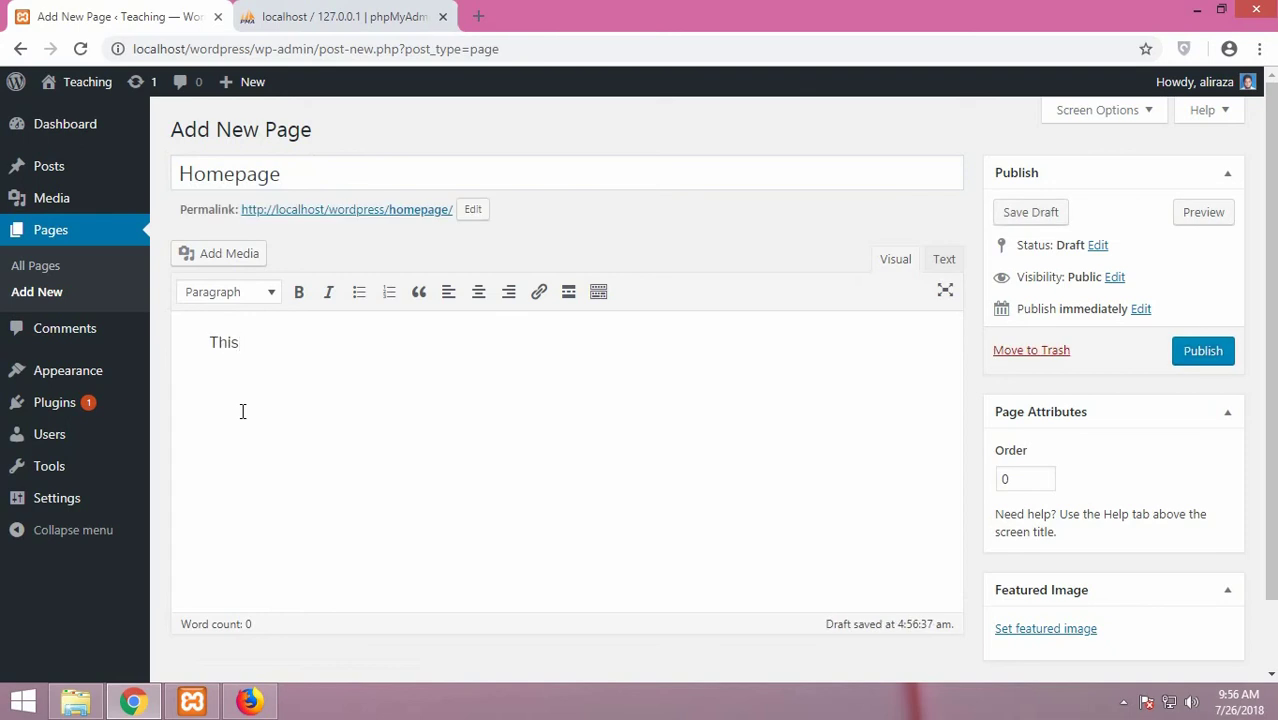
pyautogui.write(' is my homepage and you')
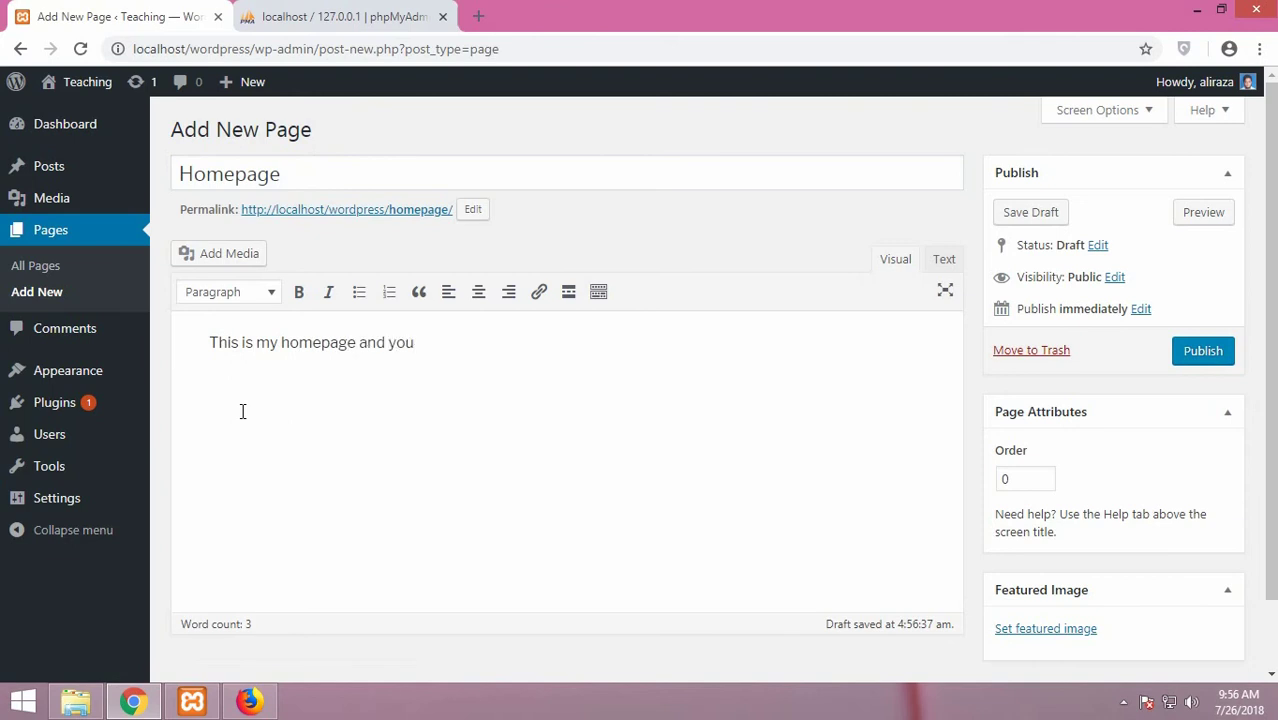
pyautogui.write(' can get info about ')
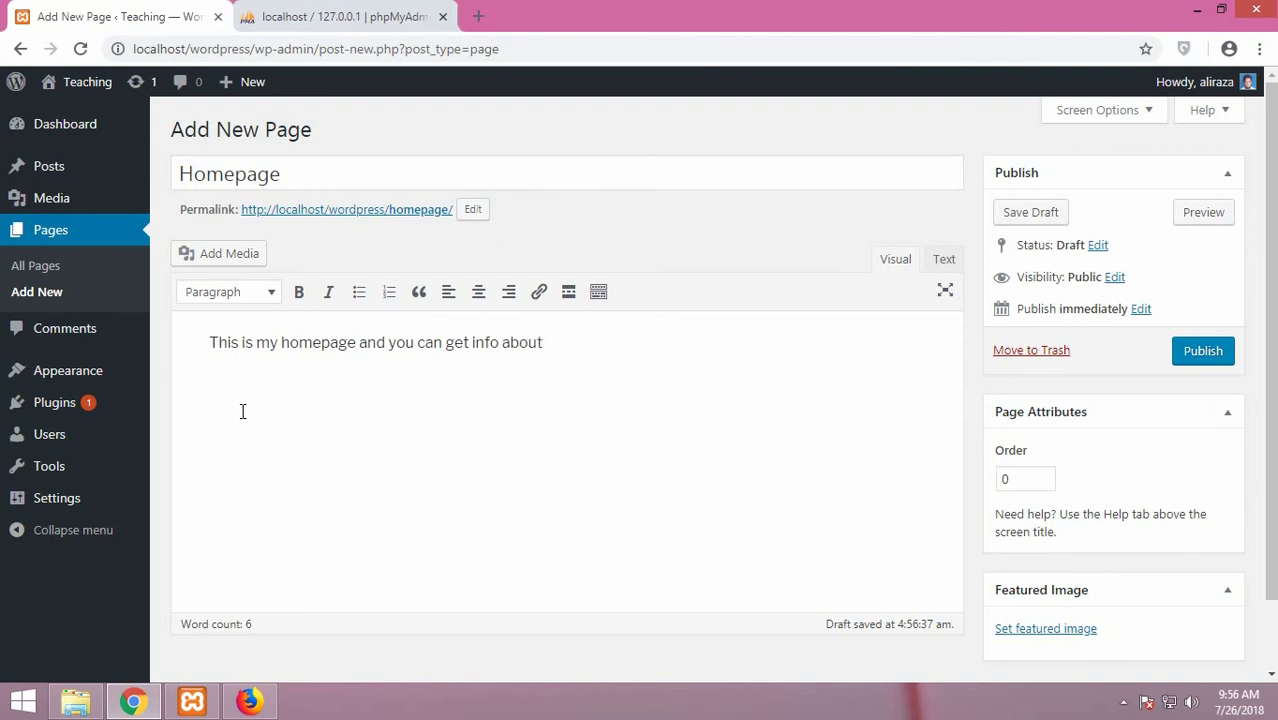
pyautogui.write('this website hr')
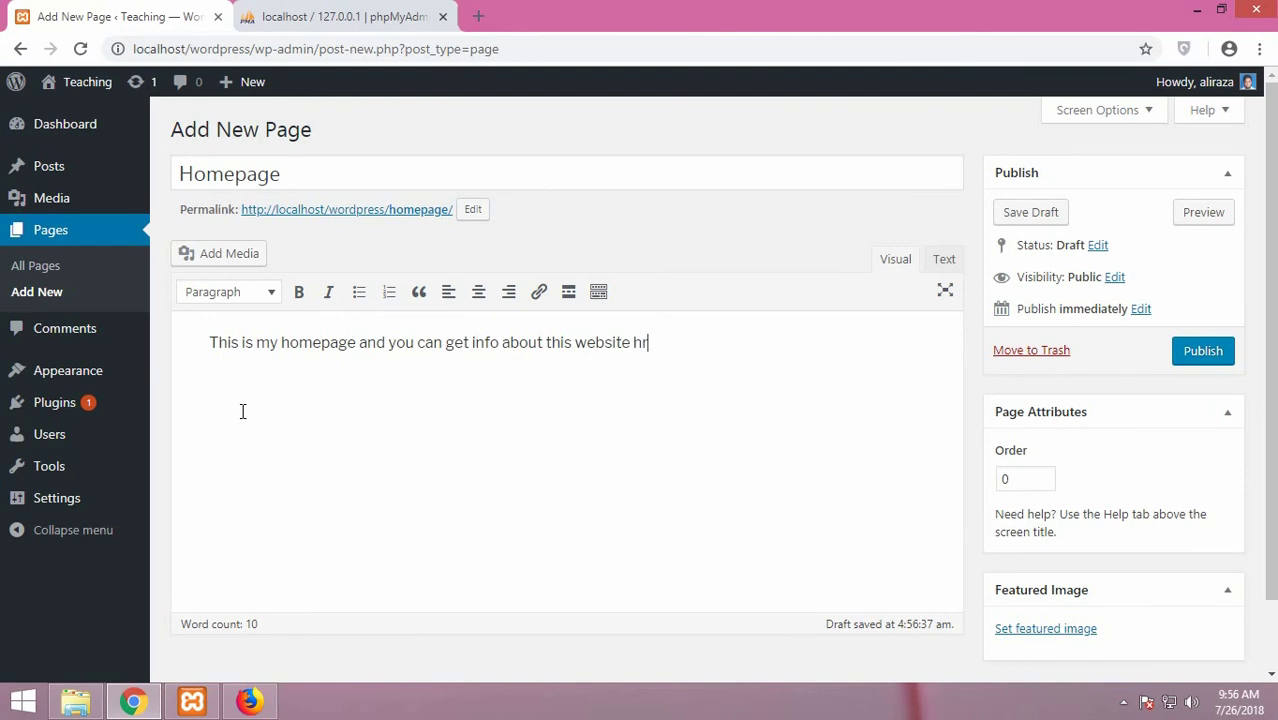
pyautogui.press('BackSpace')
pyautogui.write('ere')
# Keep the paragraph in Paragraph format and make the word 'homepage' bold
pyautogui.click(267, 300)
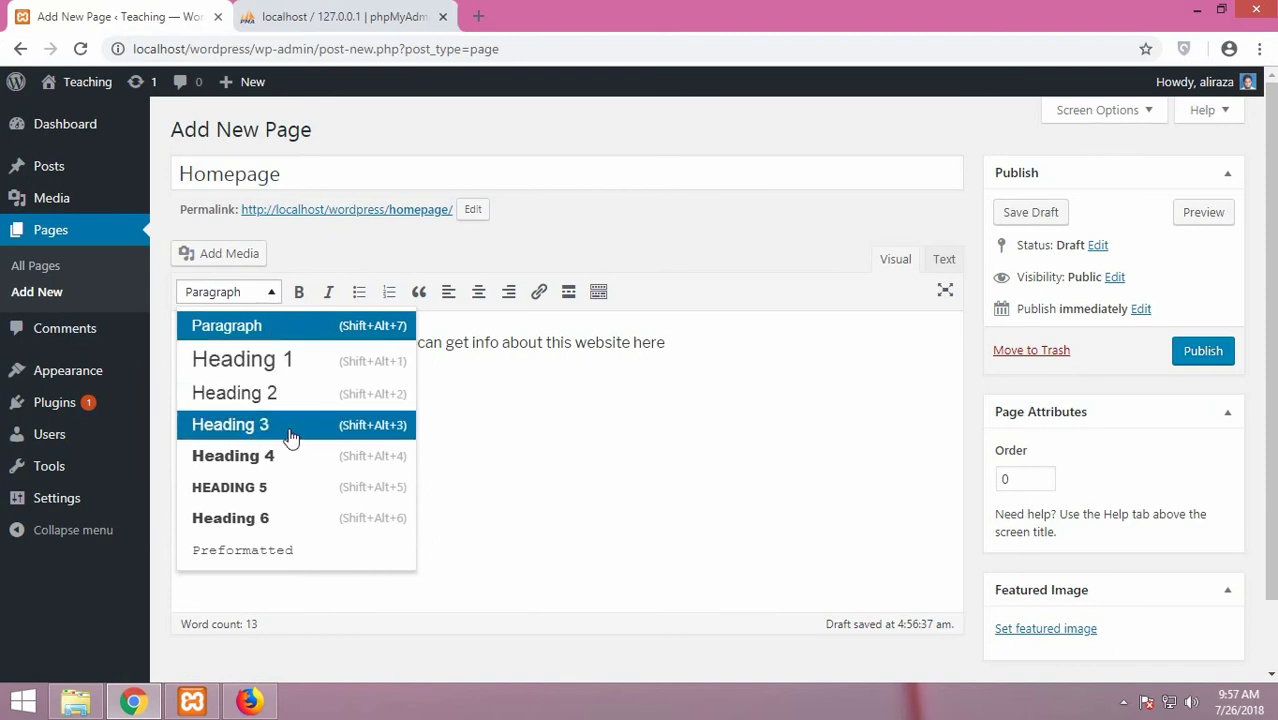
pyautogui.scroll(-1, 286, 438)
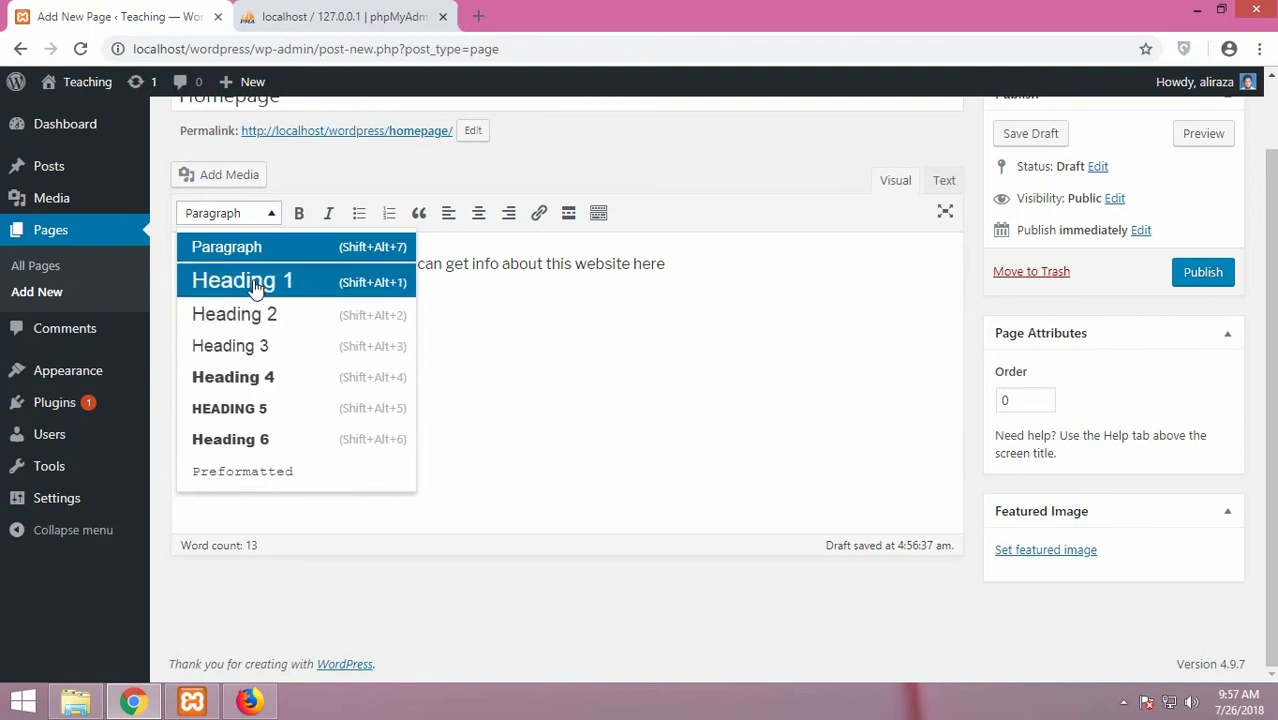
pyautogui.click(448, 288)
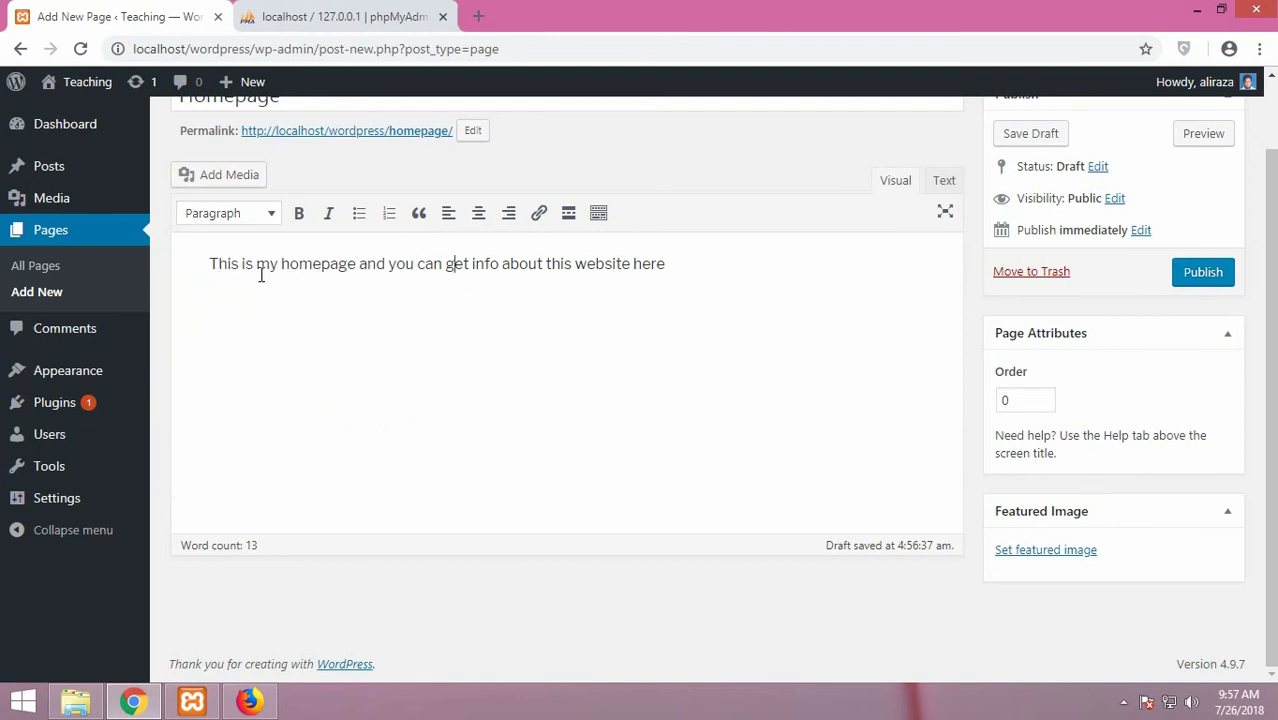
pyautogui.click(207, 262)
pyautogui.moveTo(281, 264); pyautogui.dragTo(355, 266)
pyautogui.click(298, 213)
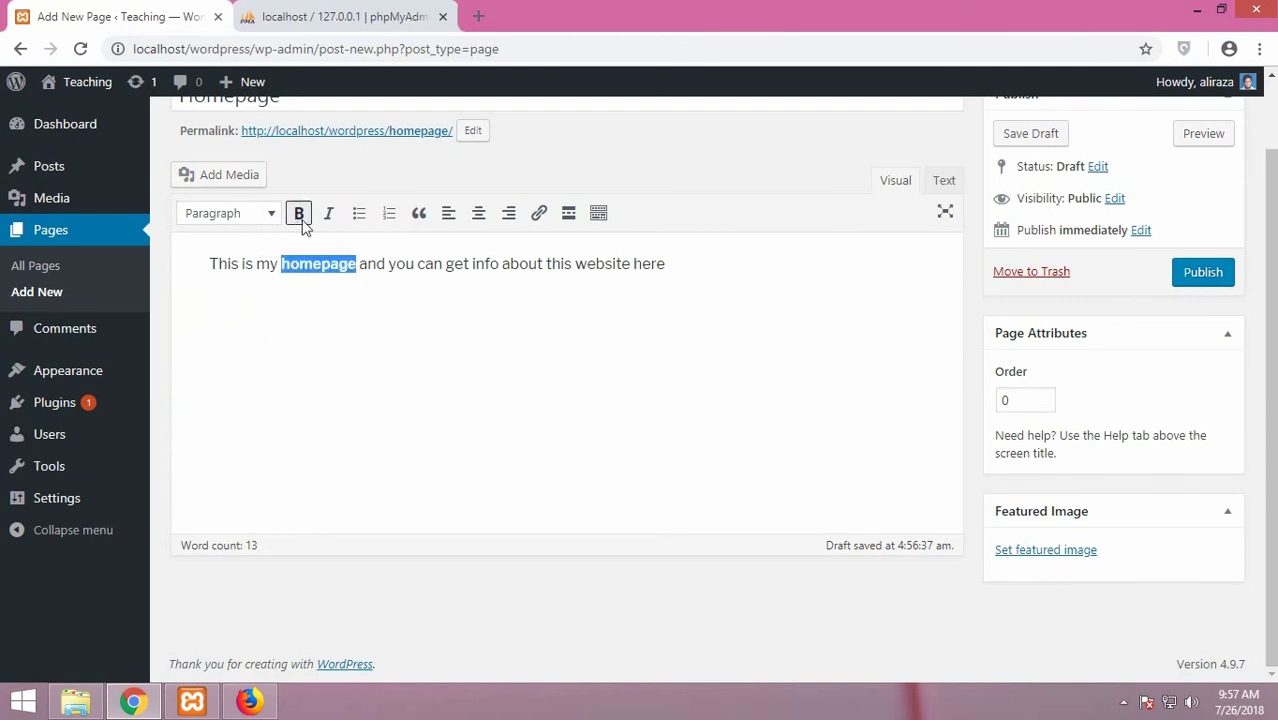
pyautogui.click(336, 263)
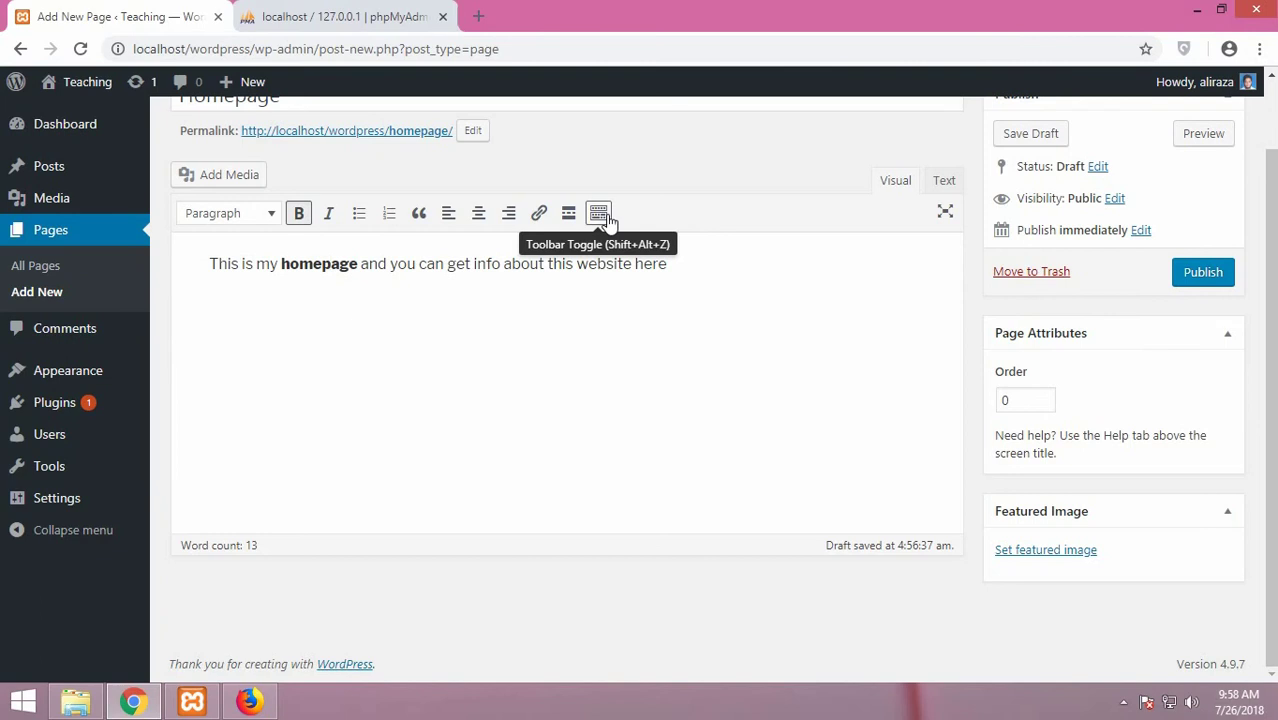
# Reveal the extra formatting row and indent the Homepage paragraph
pyautogui.click(606, 218)
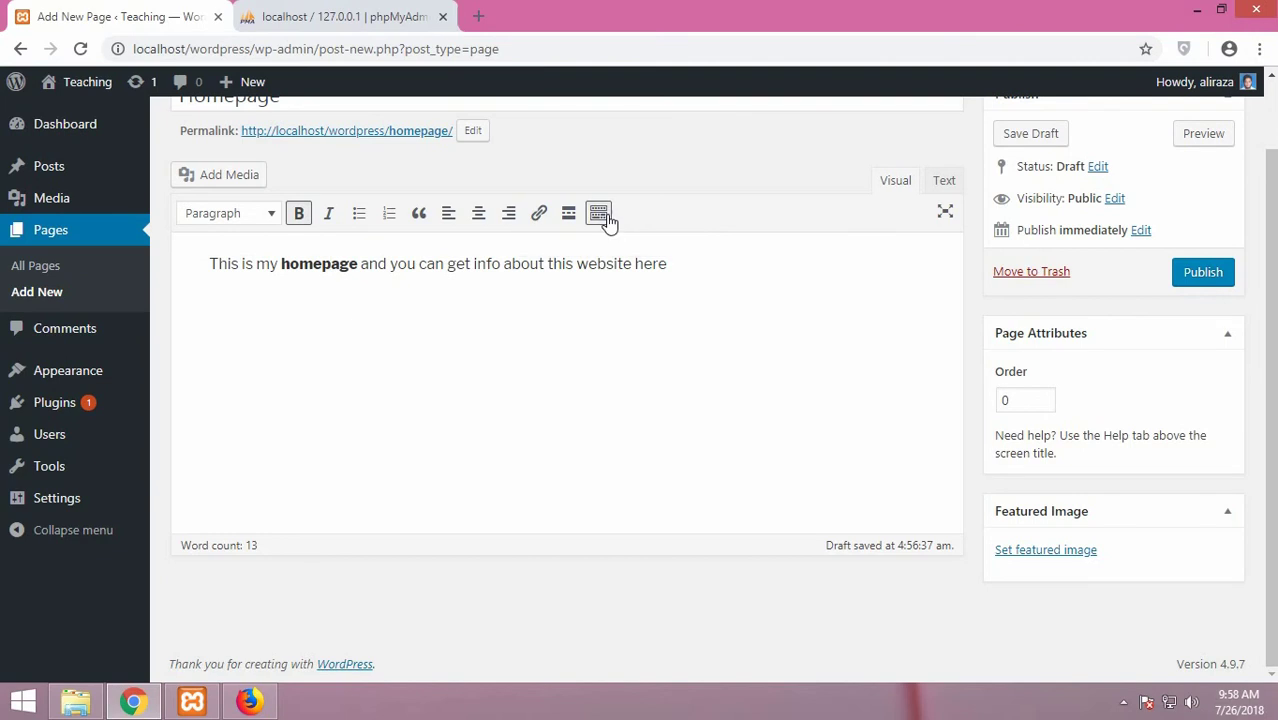
pyautogui.click(606, 218)
pyautogui.click(605, 217)
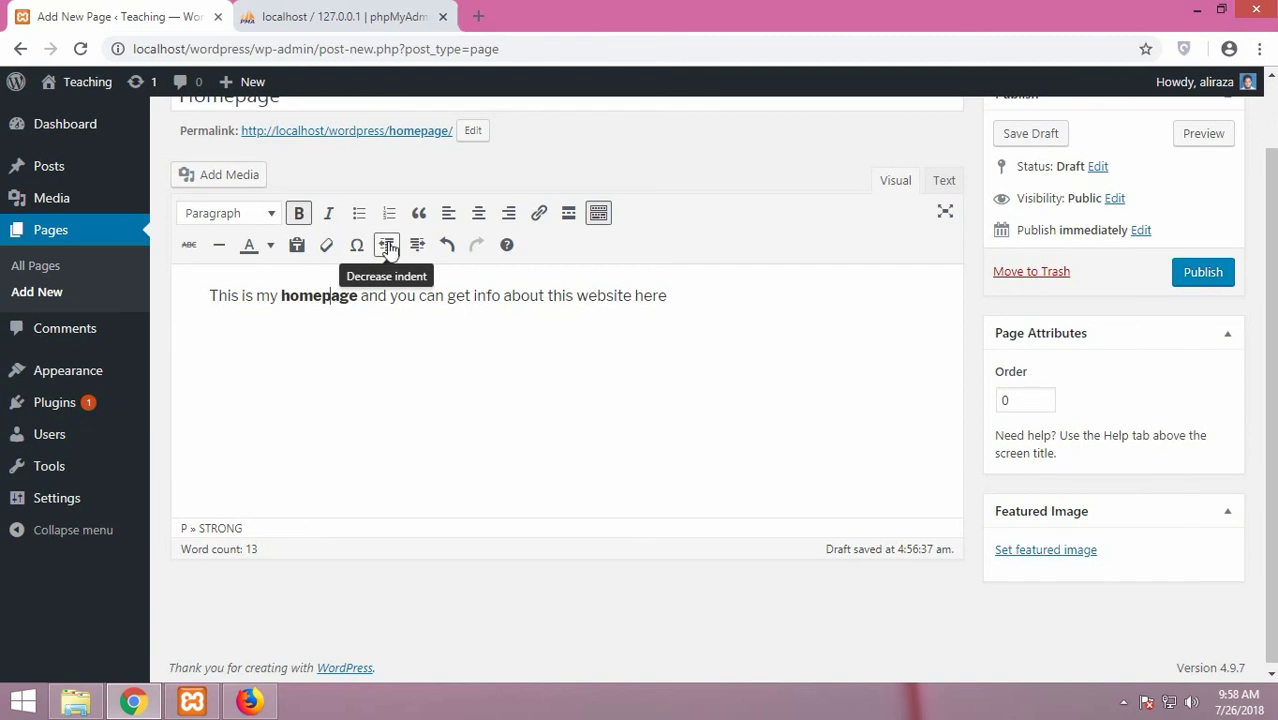
pyautogui.click(209, 296)
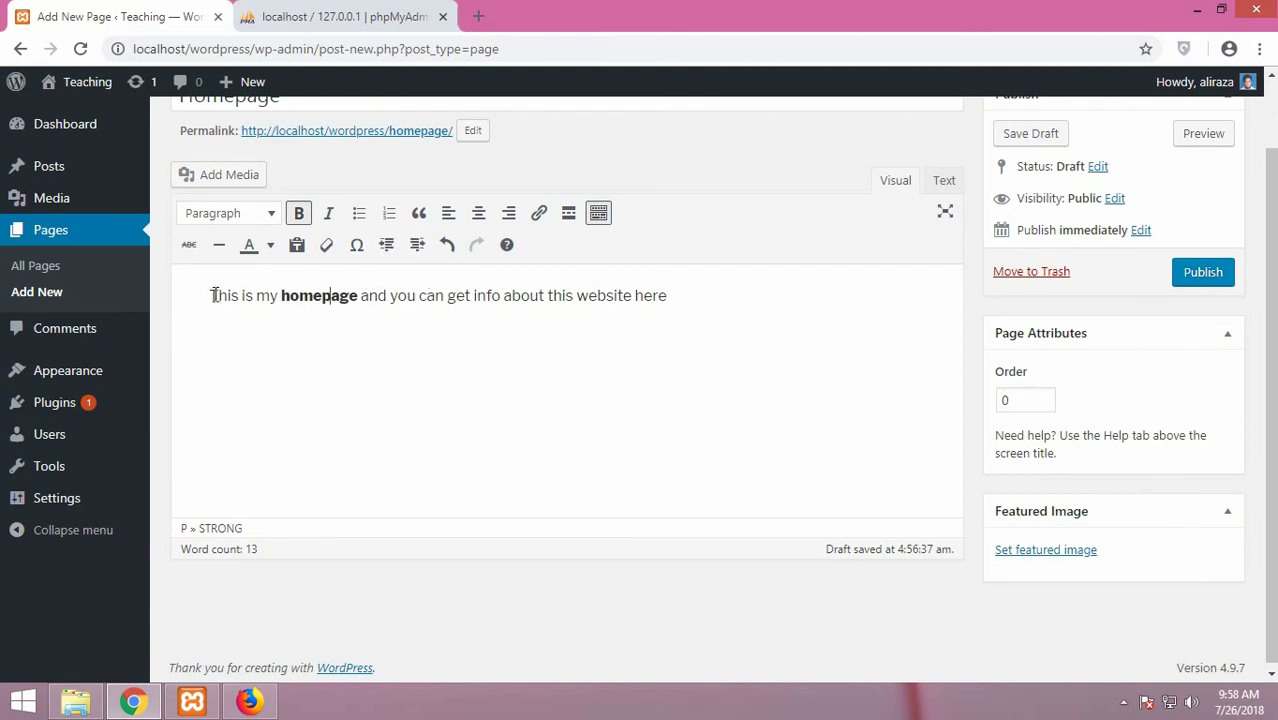
pyautogui.click(417, 250)
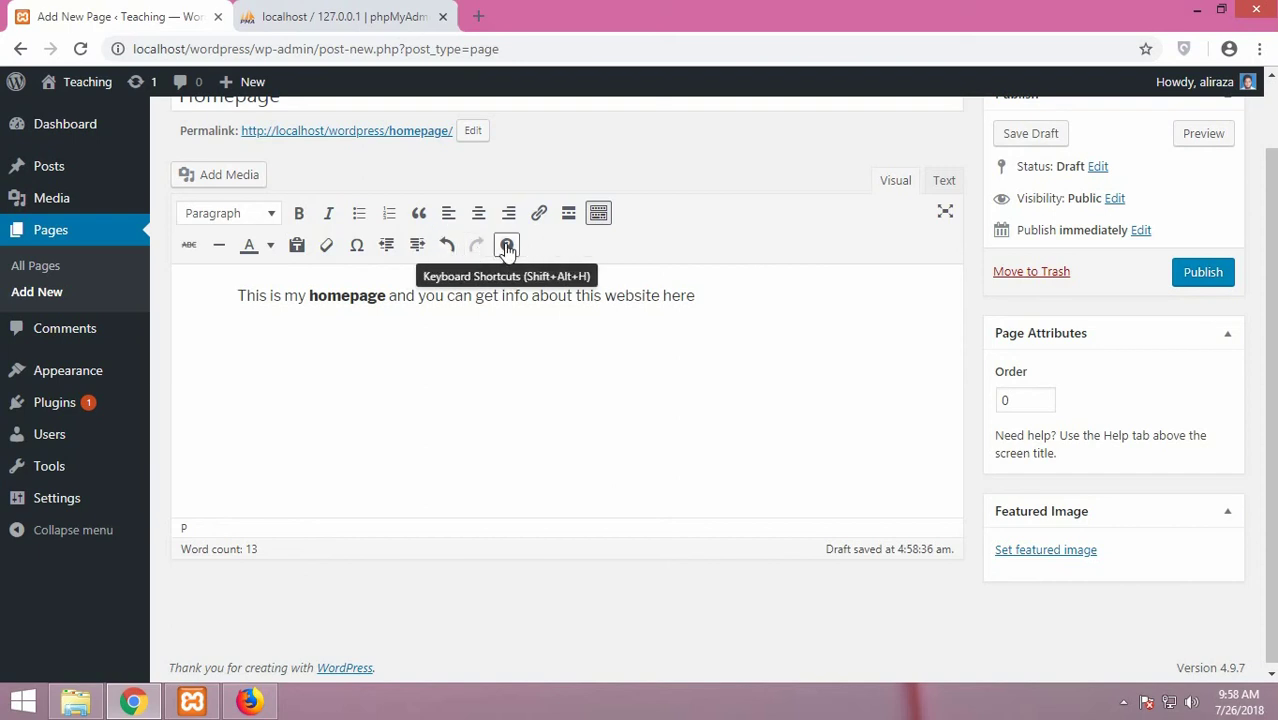
# Colour the word 'homepage' red
pyautogui.moveTo(309, 296); pyautogui.dragTo(385, 296)
pyautogui.click(271, 247)
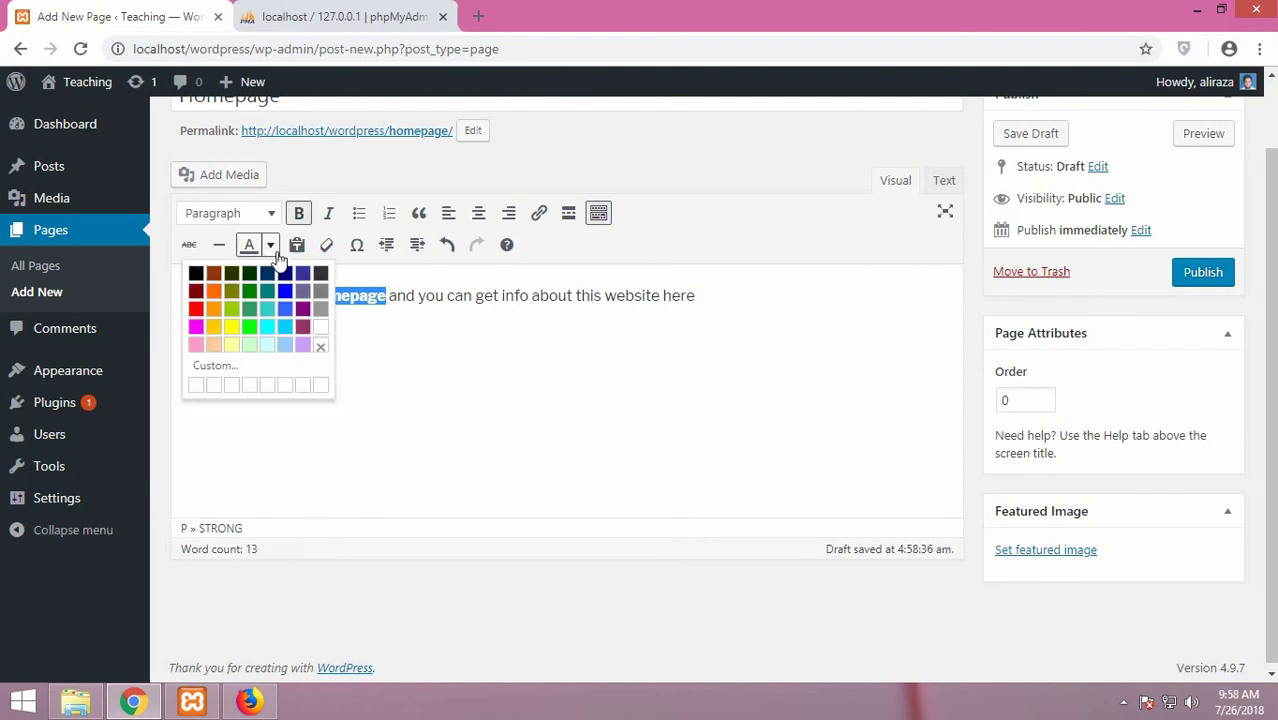
pyautogui.click(197, 309)
pyautogui.click(356, 353)
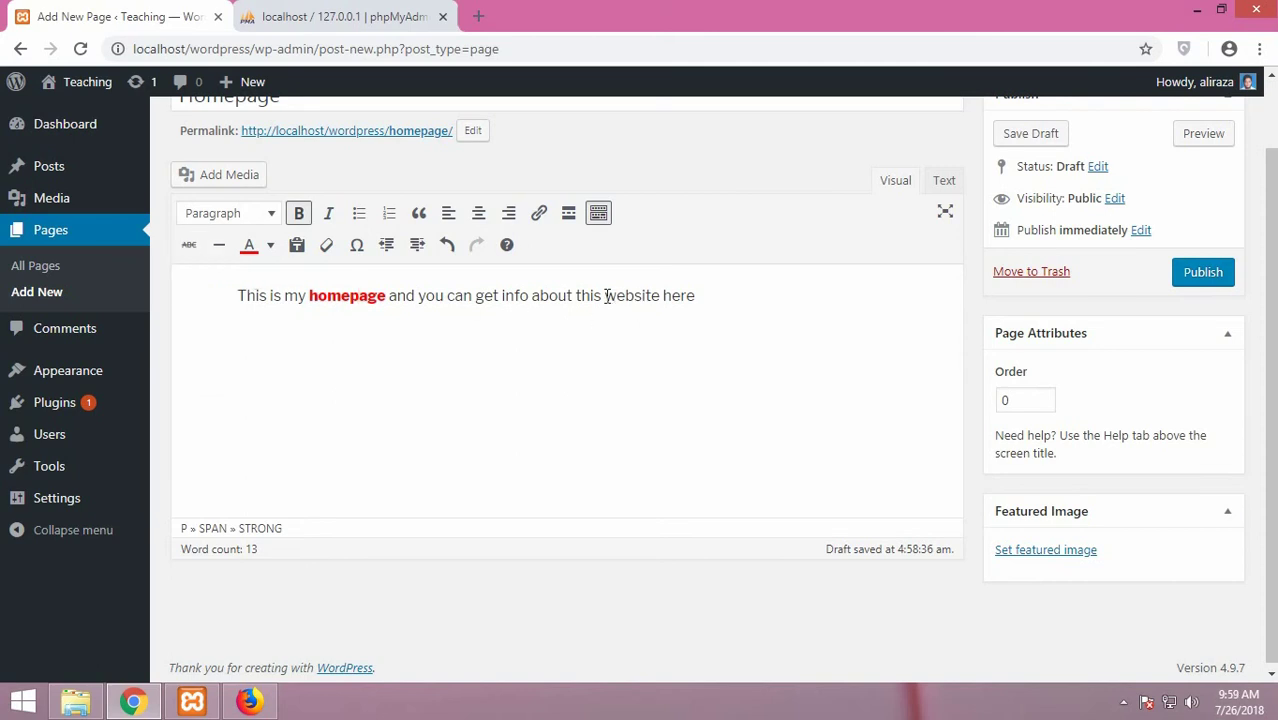
# Strike through the final word 'here'
pyautogui.moveTo(664, 296); pyautogui.dragTo(695, 296)
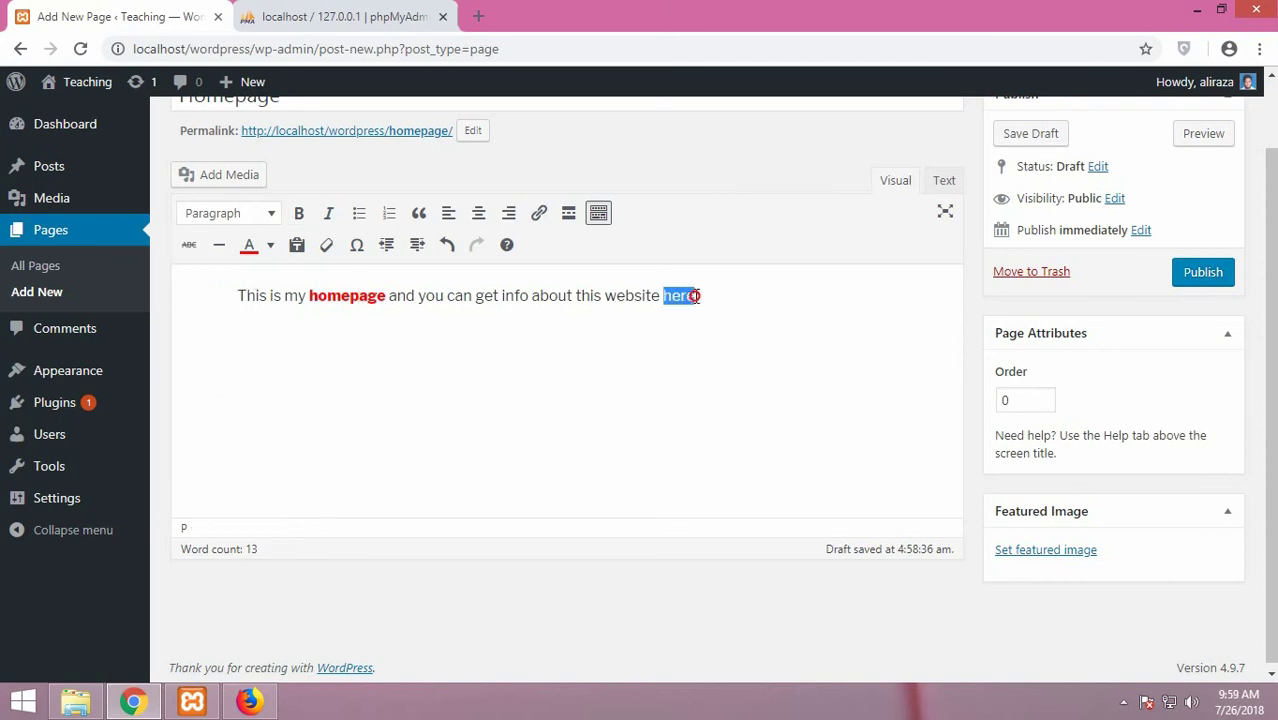
pyautogui.click(187, 246)
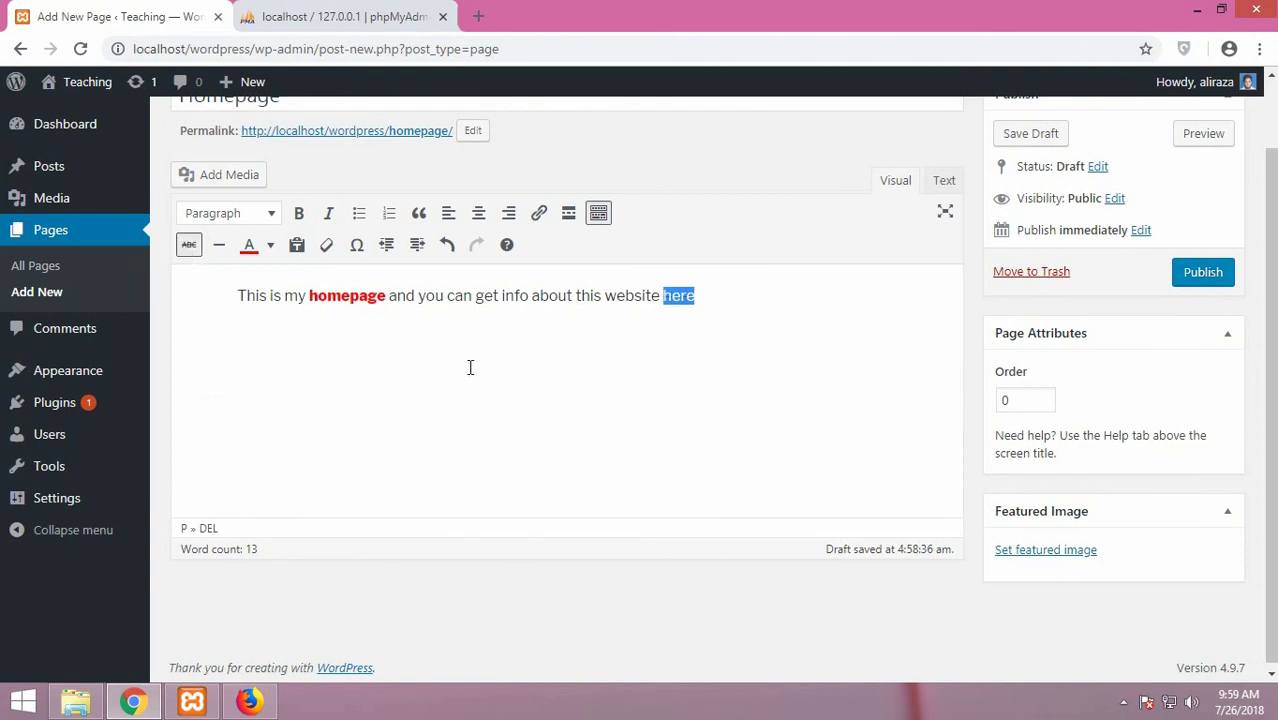
pyautogui.click(471, 365)
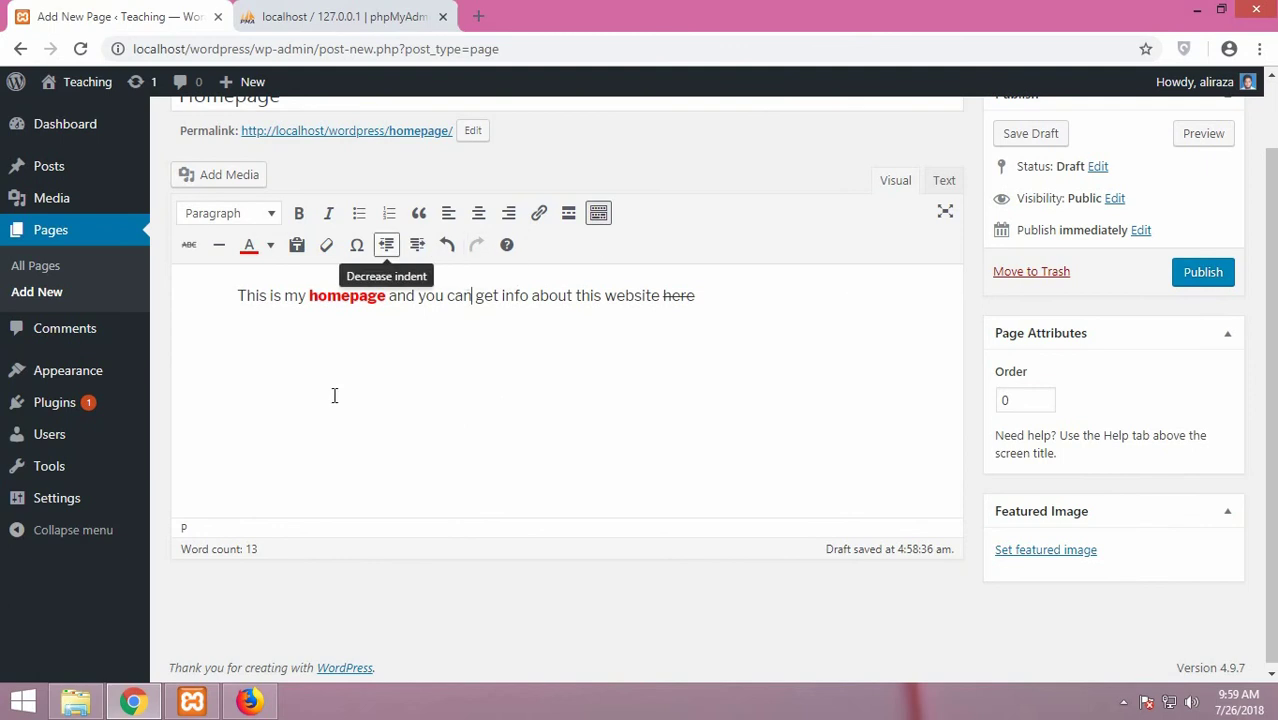
pyautogui.scroll(1, 742, 264)
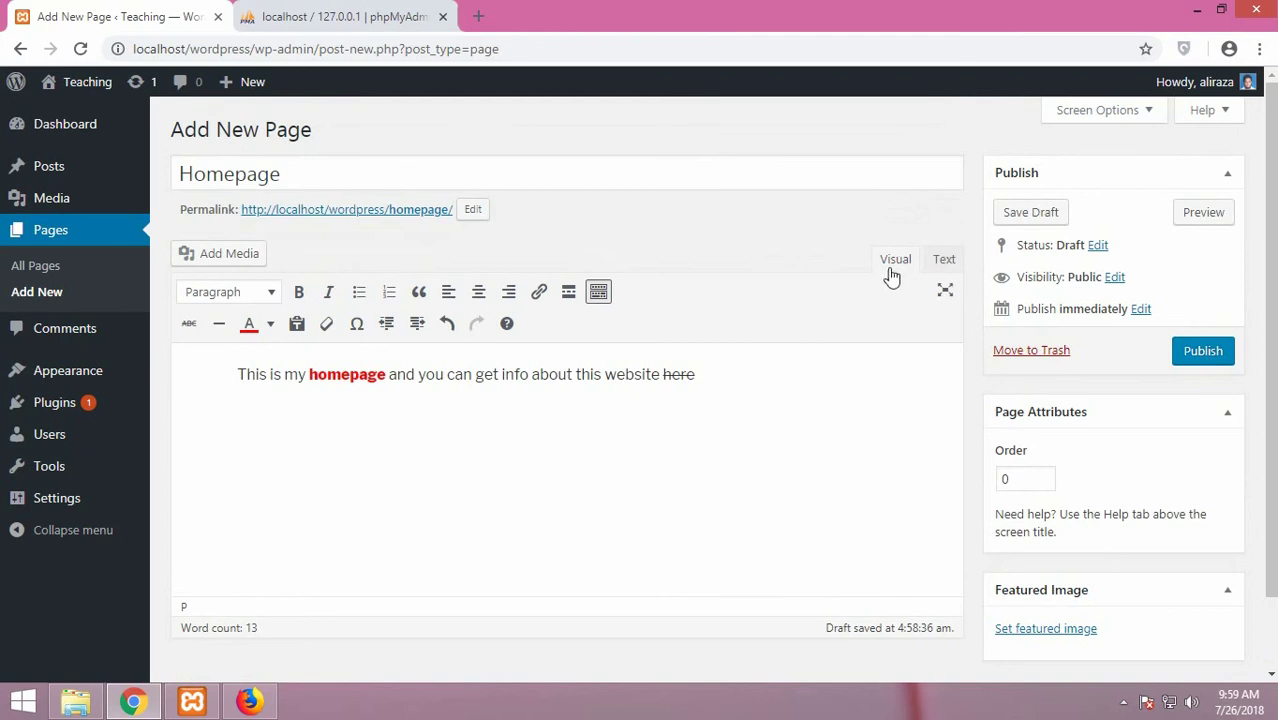
pyautogui.click(943, 262)
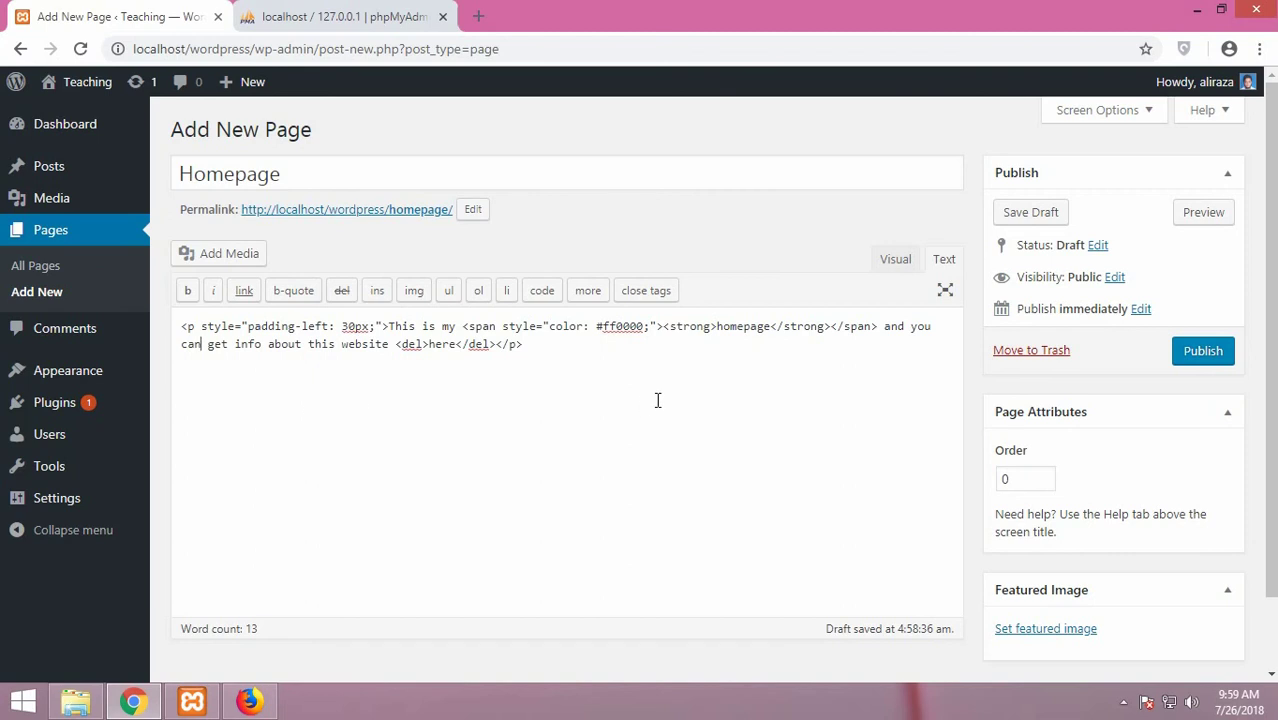
pyautogui.scroll(-1, 652, 420)
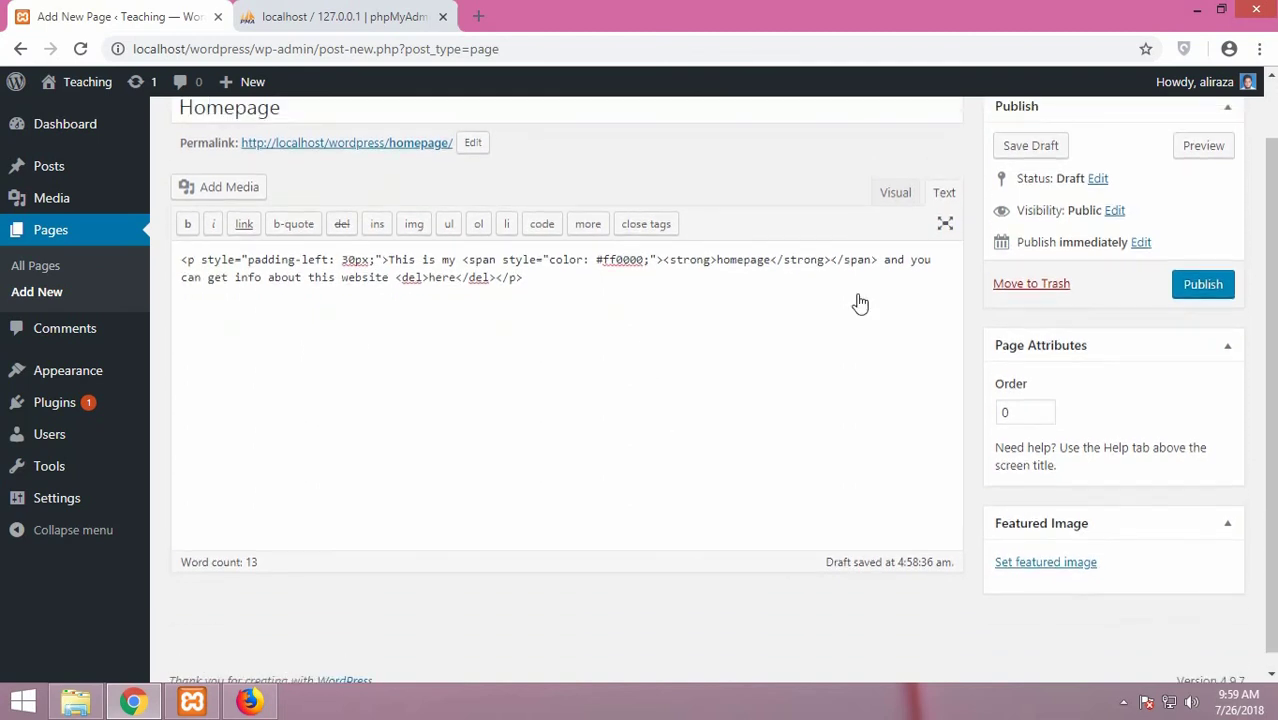
pyautogui.scroll(1, 880, 280)
pyautogui.click(895, 262)
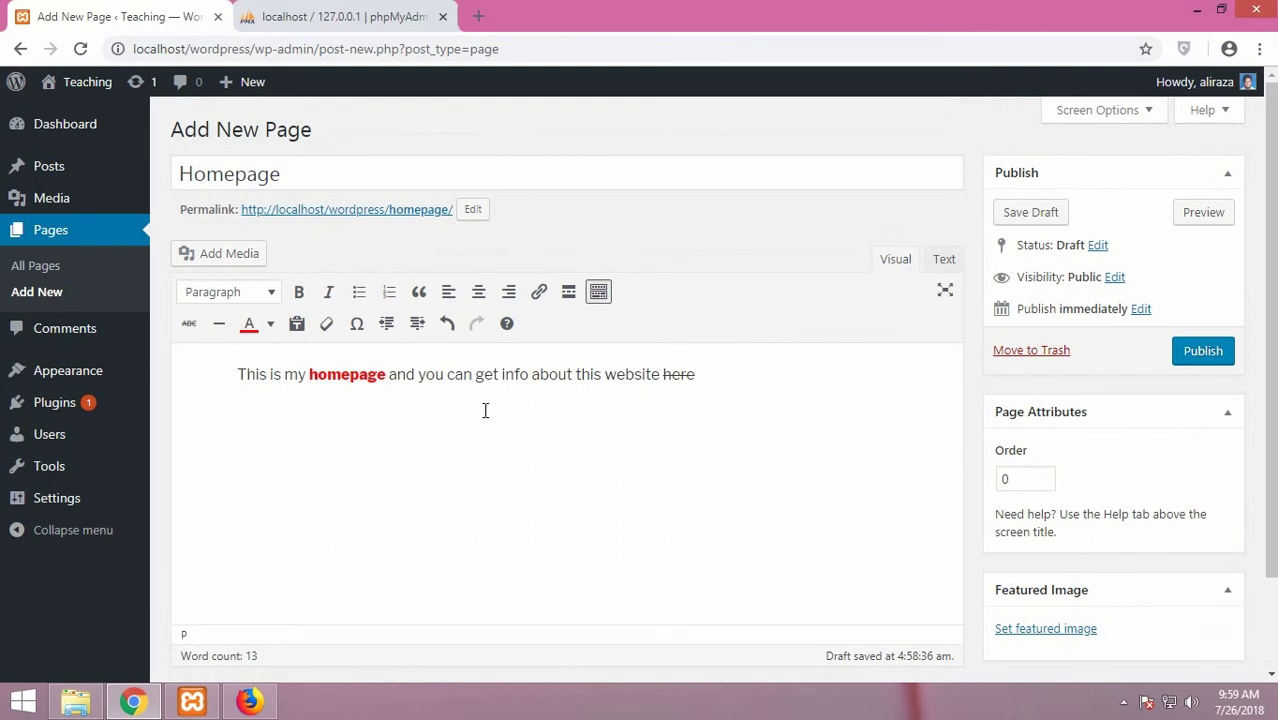
pyautogui.scroll(-1, 480, 450)
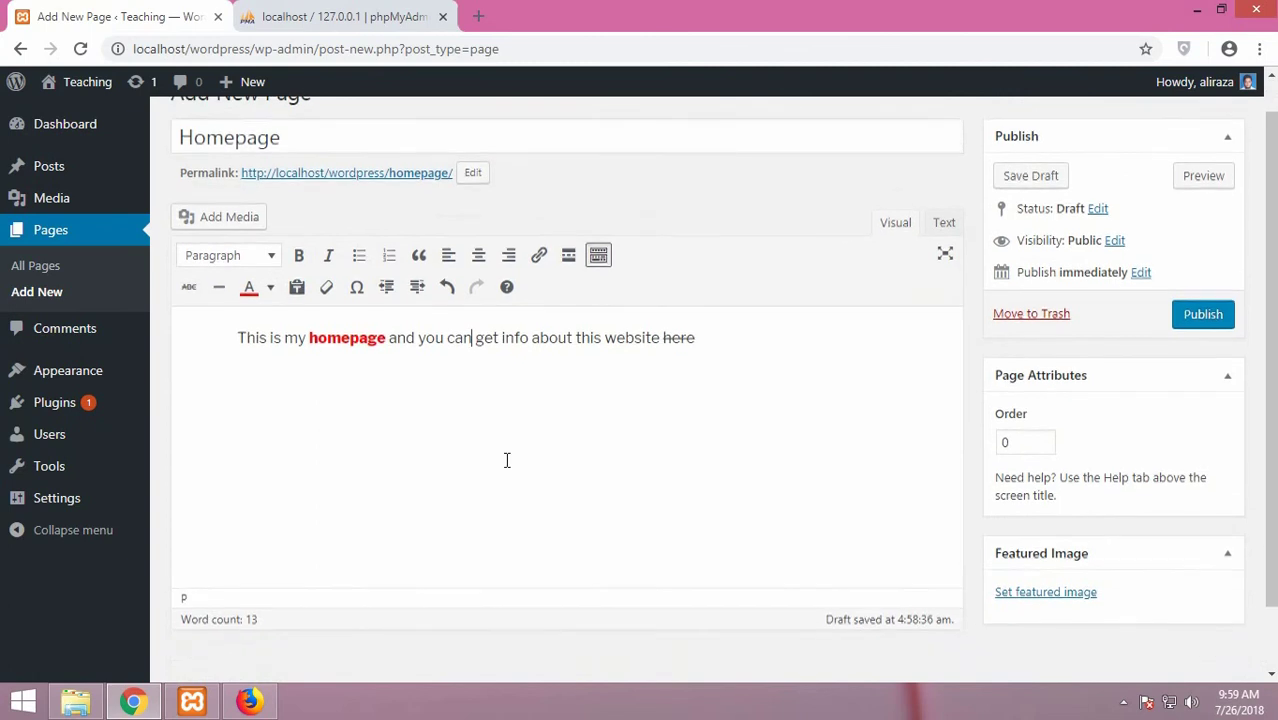
pyautogui.click(469, 335)
pyautogui.scroll(1, 400, 310)
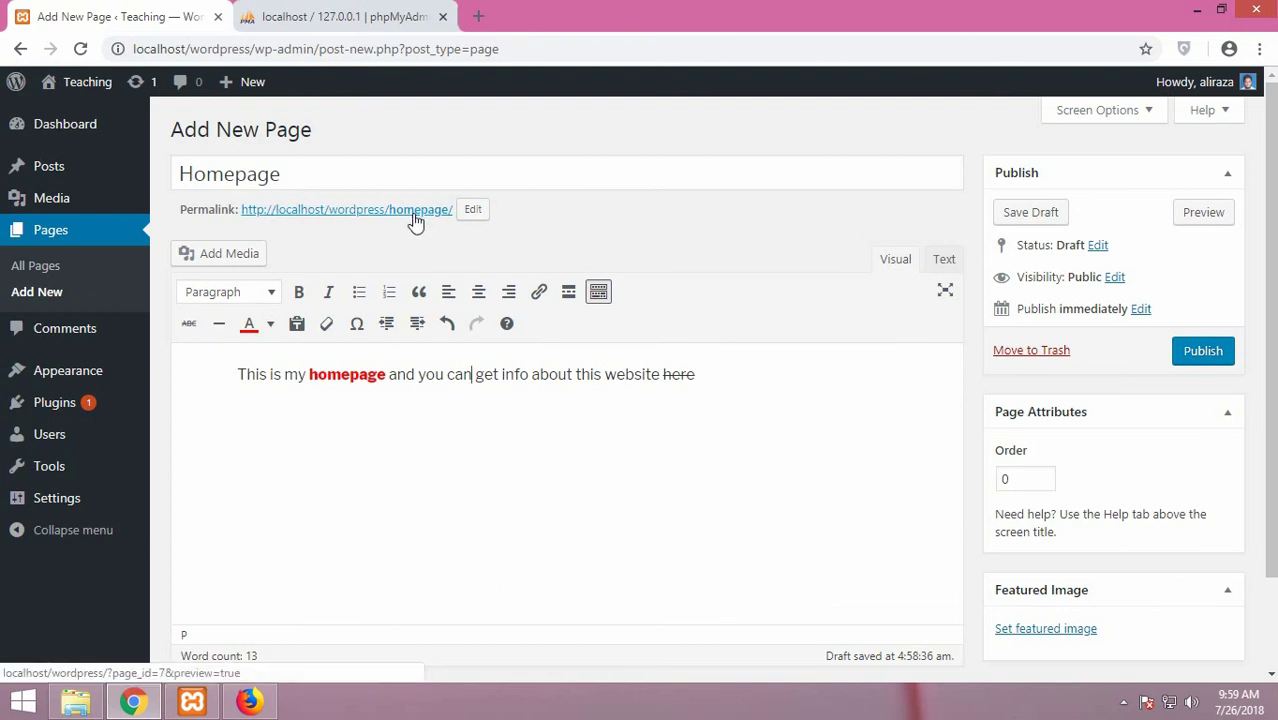
# Open Add Media, check the empty Media Library and its type filter, then return to Upload Files
pyautogui.click(251, 254)
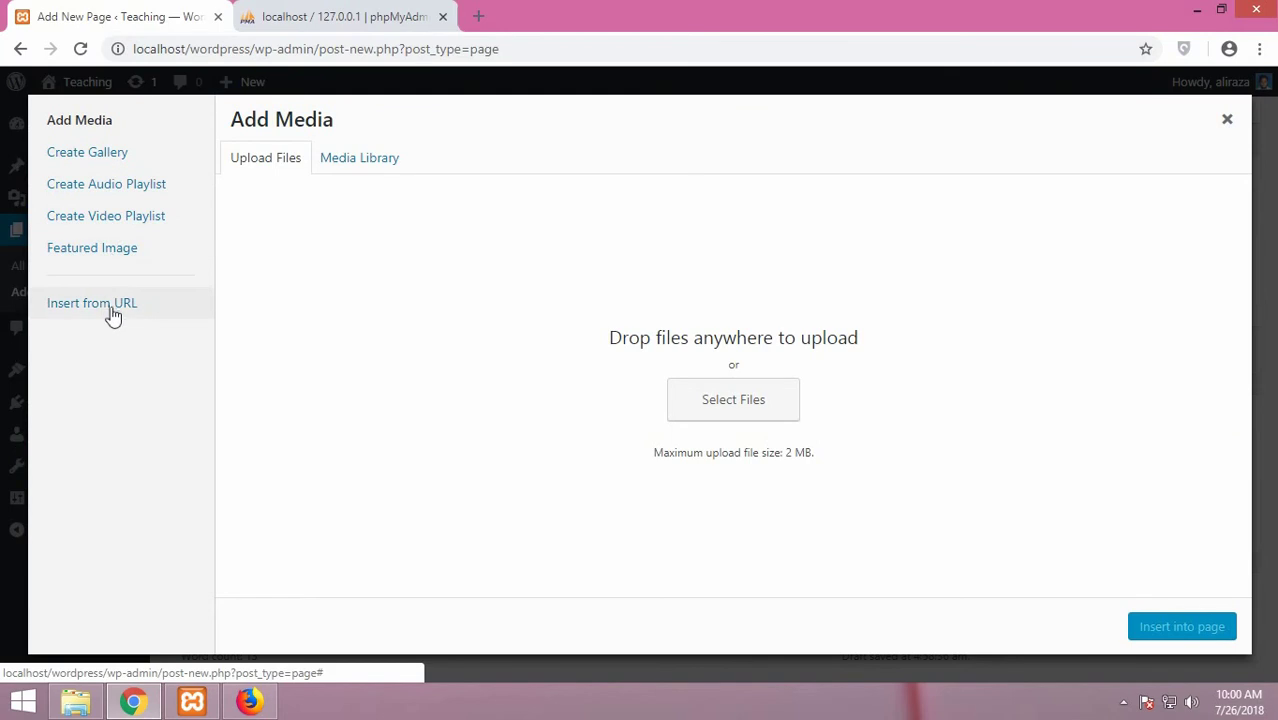
pyautogui.click(355, 160)
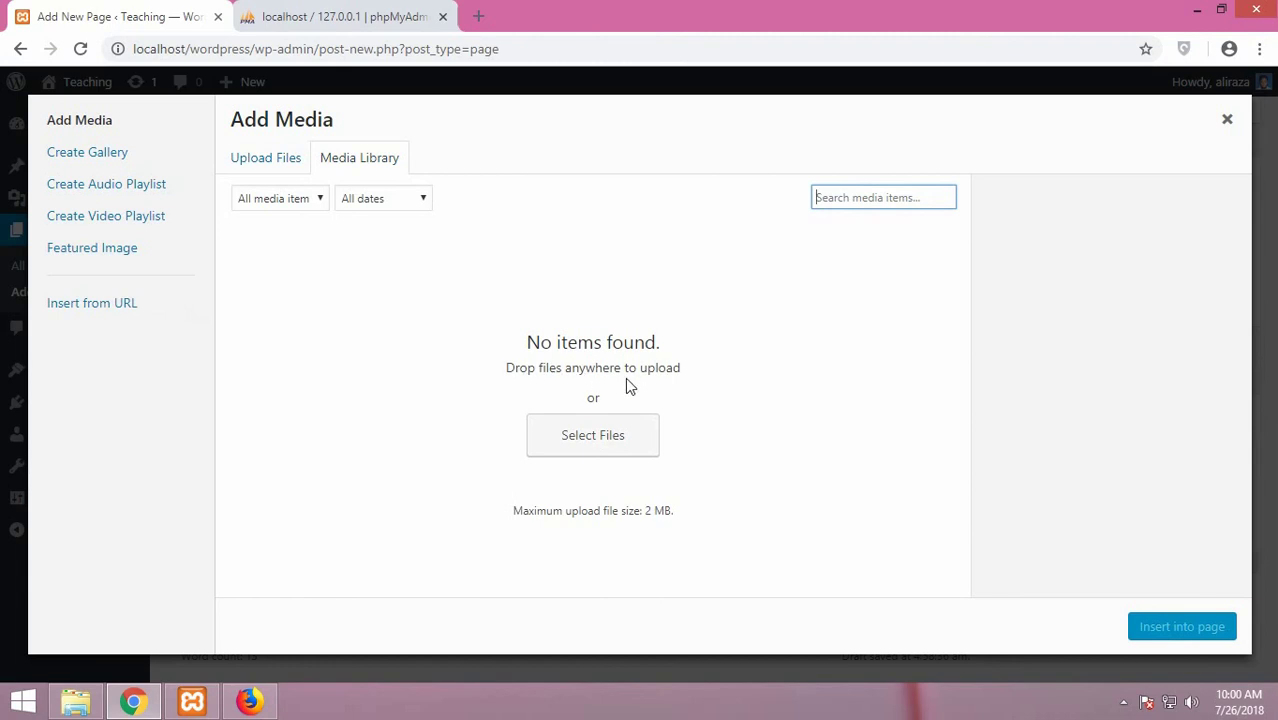
pyautogui.click(312, 203)
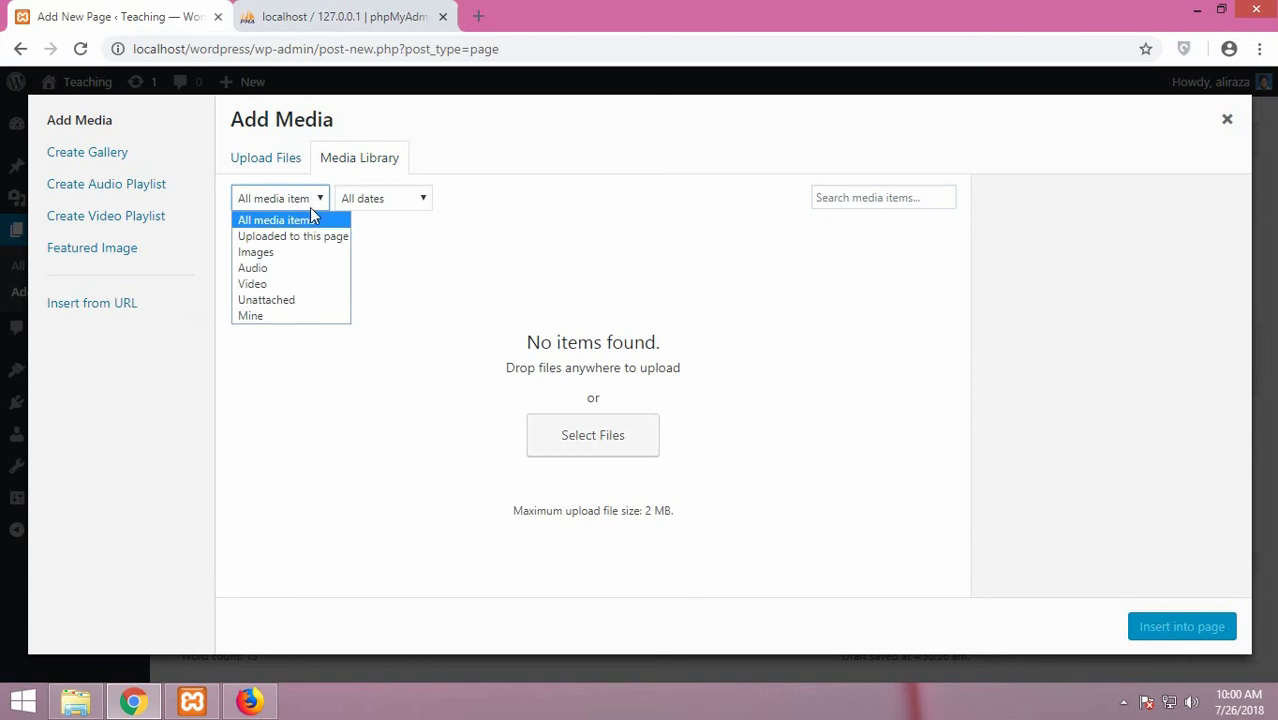
pyautogui.click(285, 171)
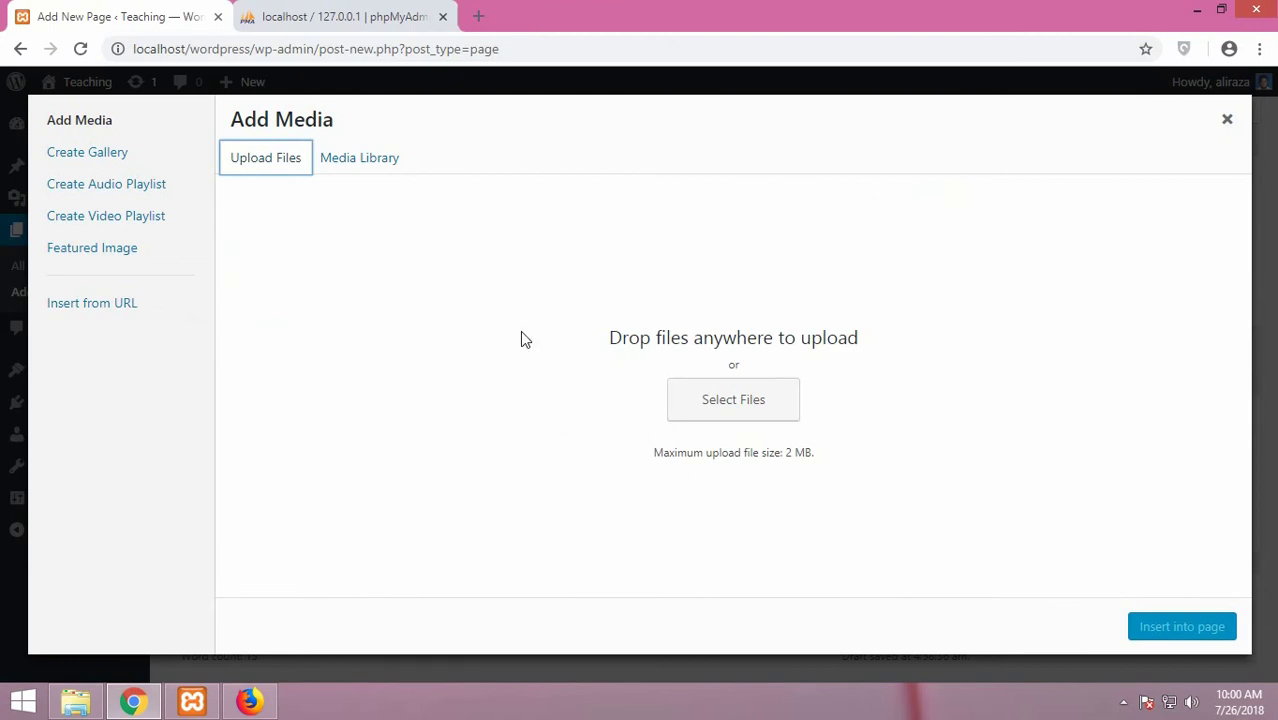
# Start a new gallery and upload the cert.jpg image
pyautogui.click(103, 162)
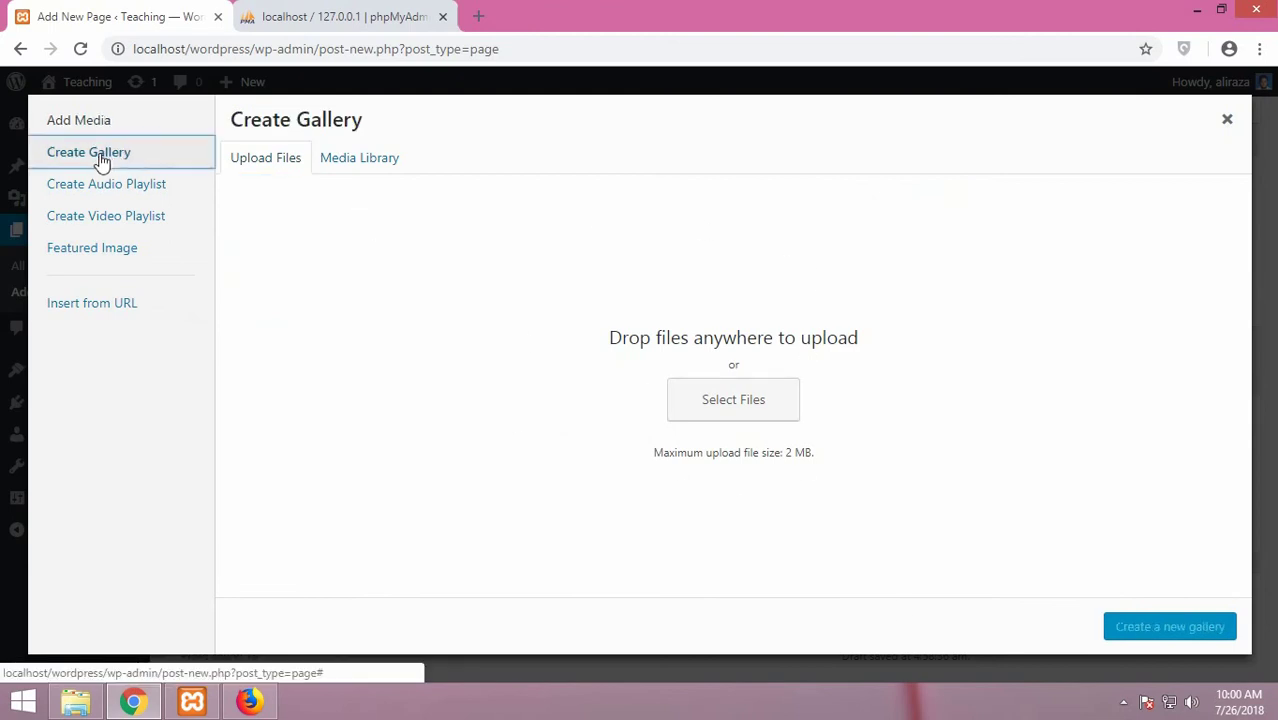
pyautogui.click(742, 418)
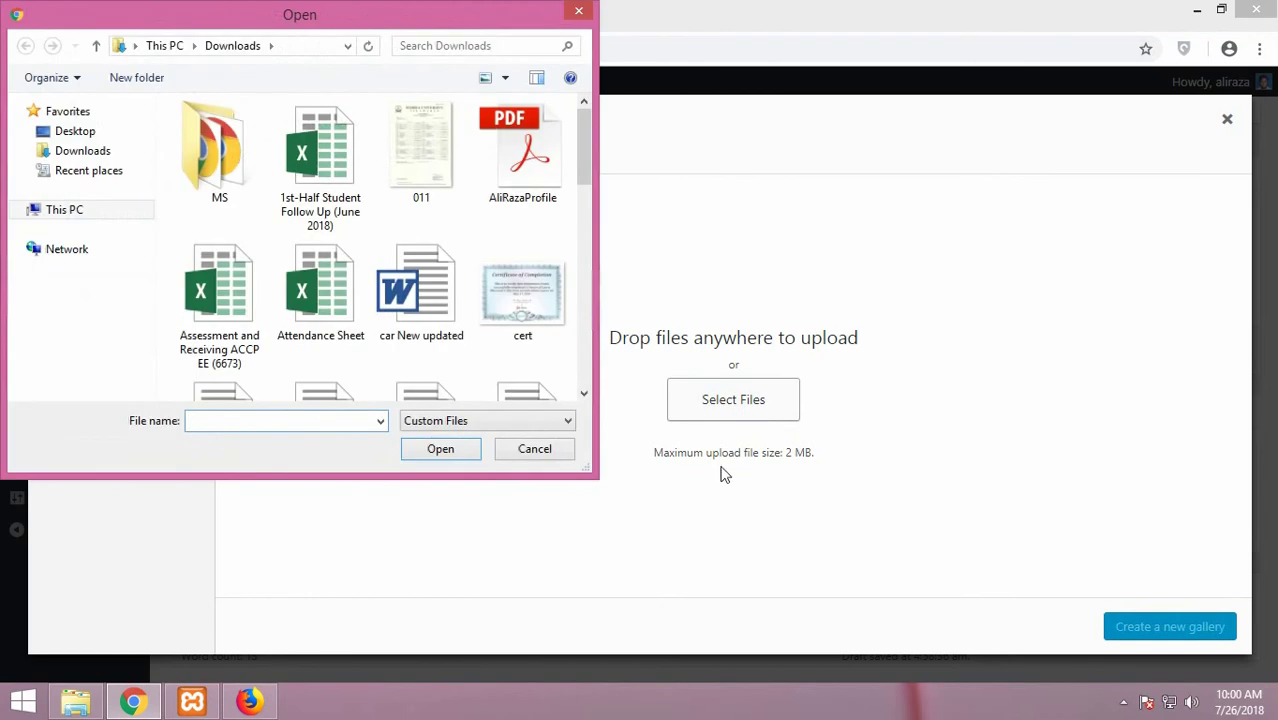
pyautogui.click(538, 306)
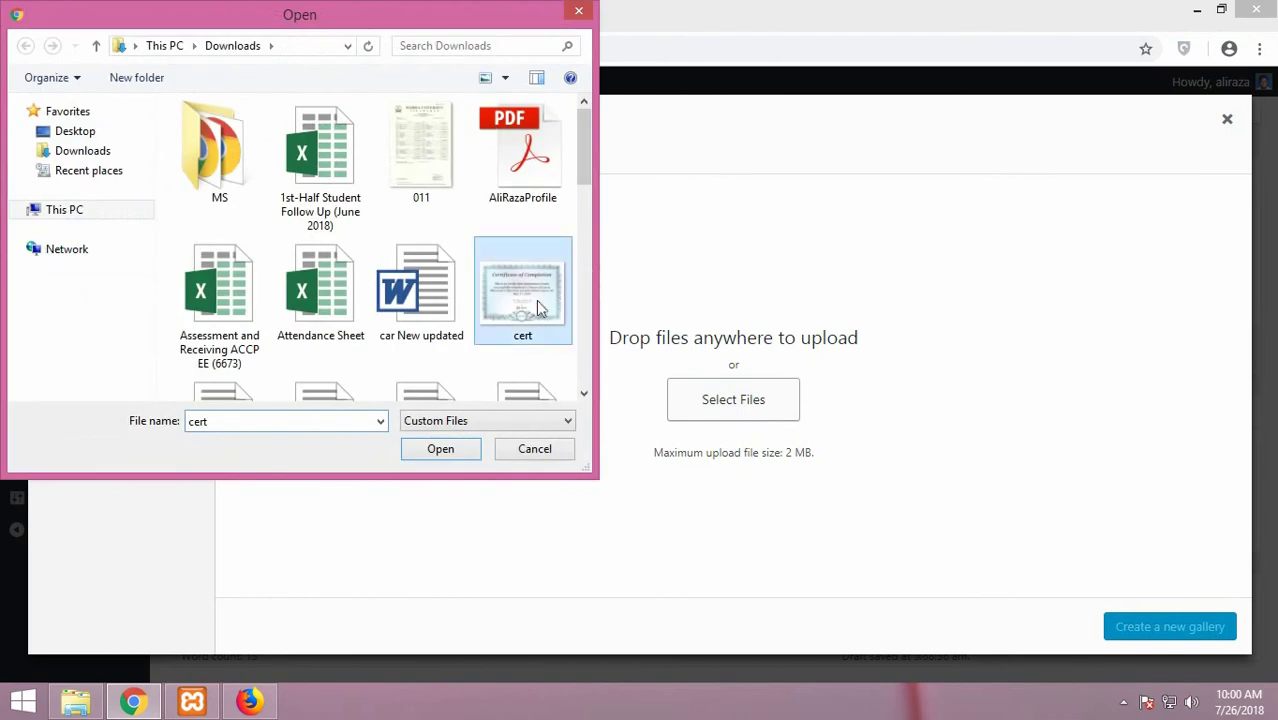
pyautogui.click(452, 457)
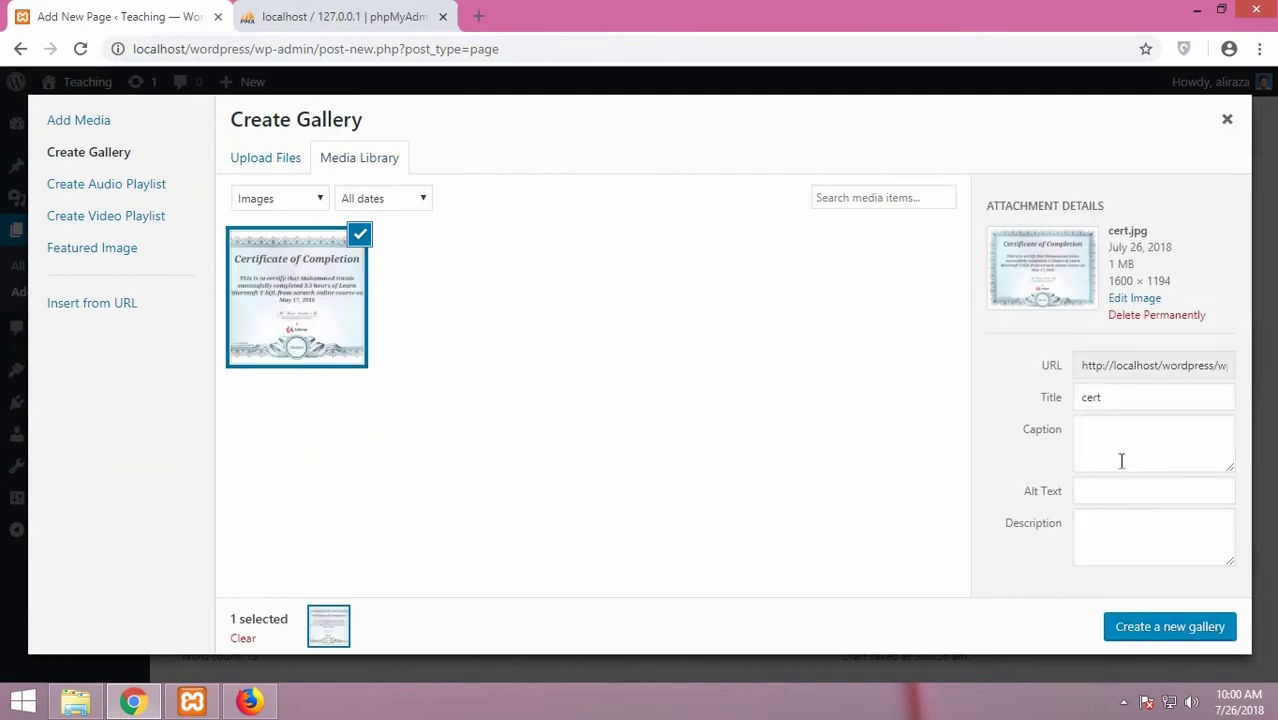
# Give cert.jpg caption 'Certificate', alt text 'No Image Found' and description 'SQL Server Certificate'
pyautogui.click(1118, 445)
pyautogui.click(1121, 488)
pyautogui.click(1121, 443)
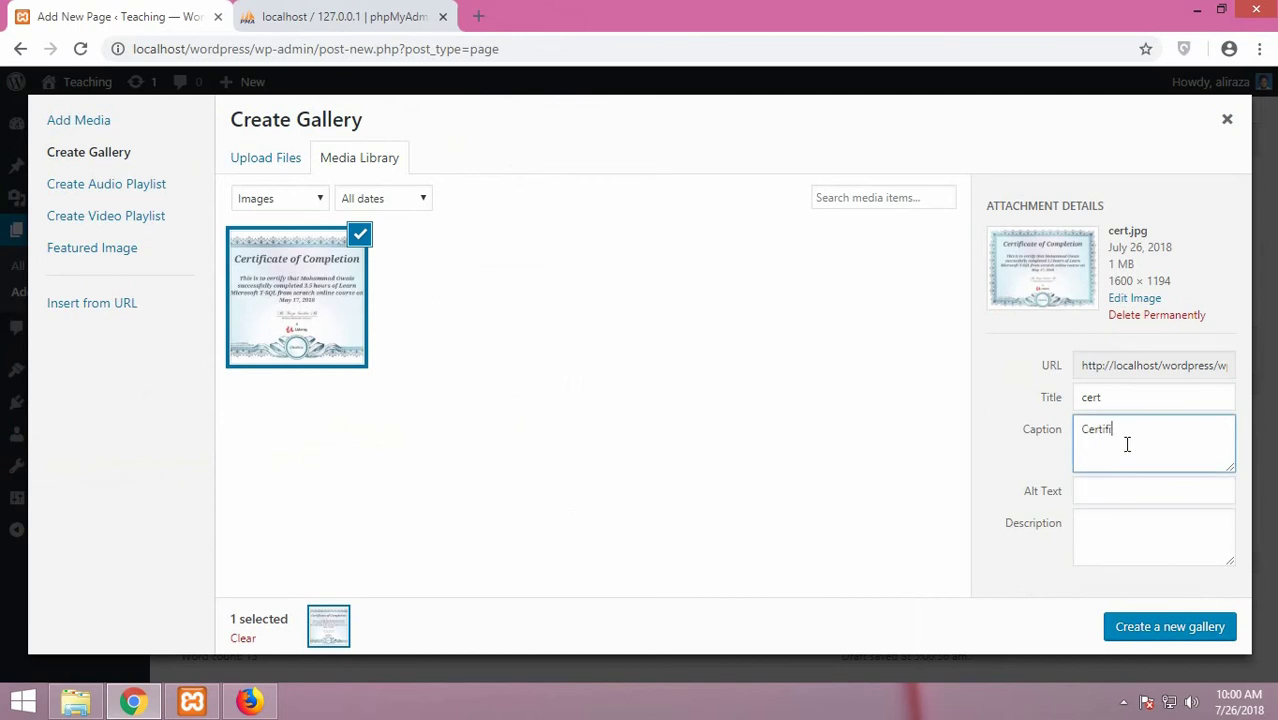
pyautogui.press('Tab')
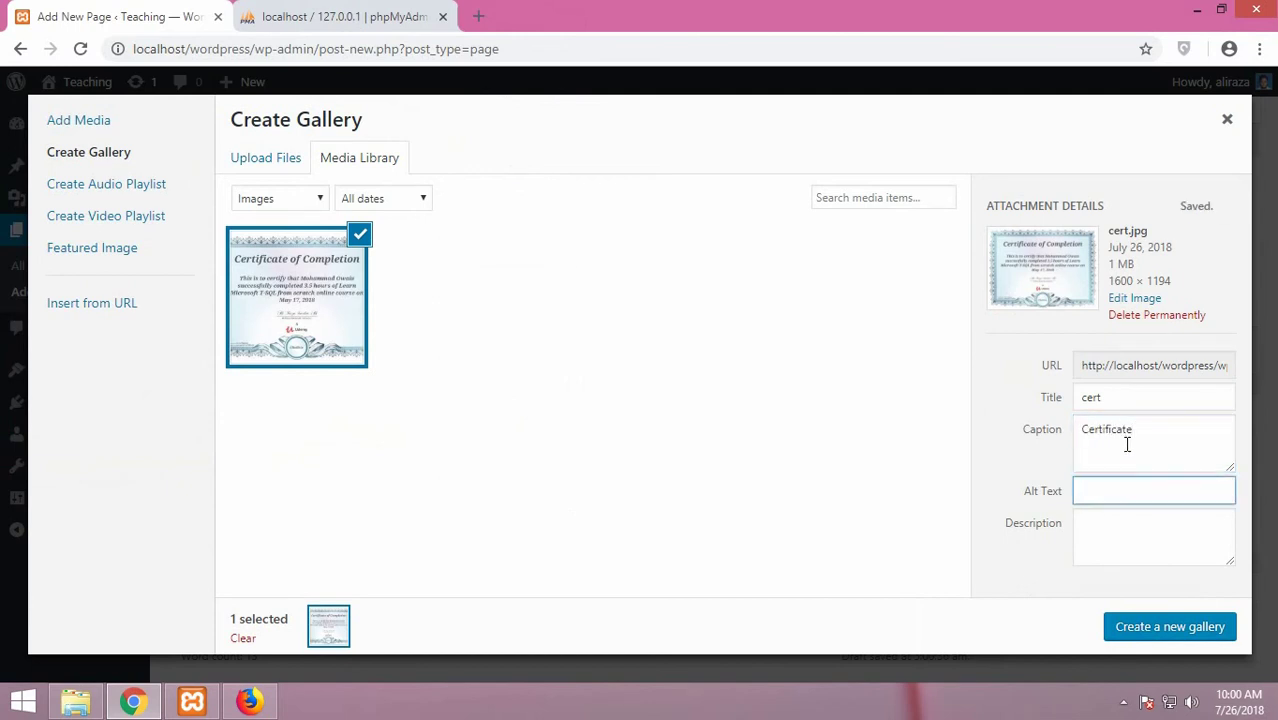
pyautogui.write('No Image Found')
pyautogui.press('Tab')
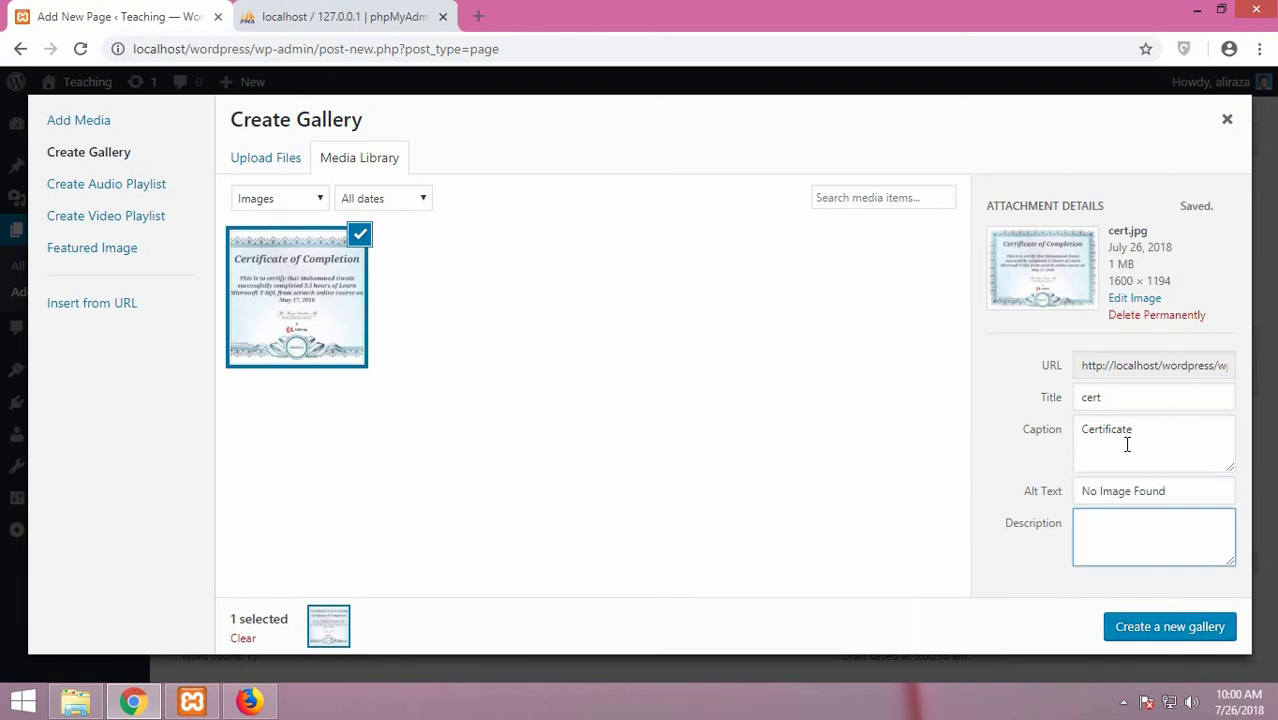
pyautogui.write('SQL Server Certificate')
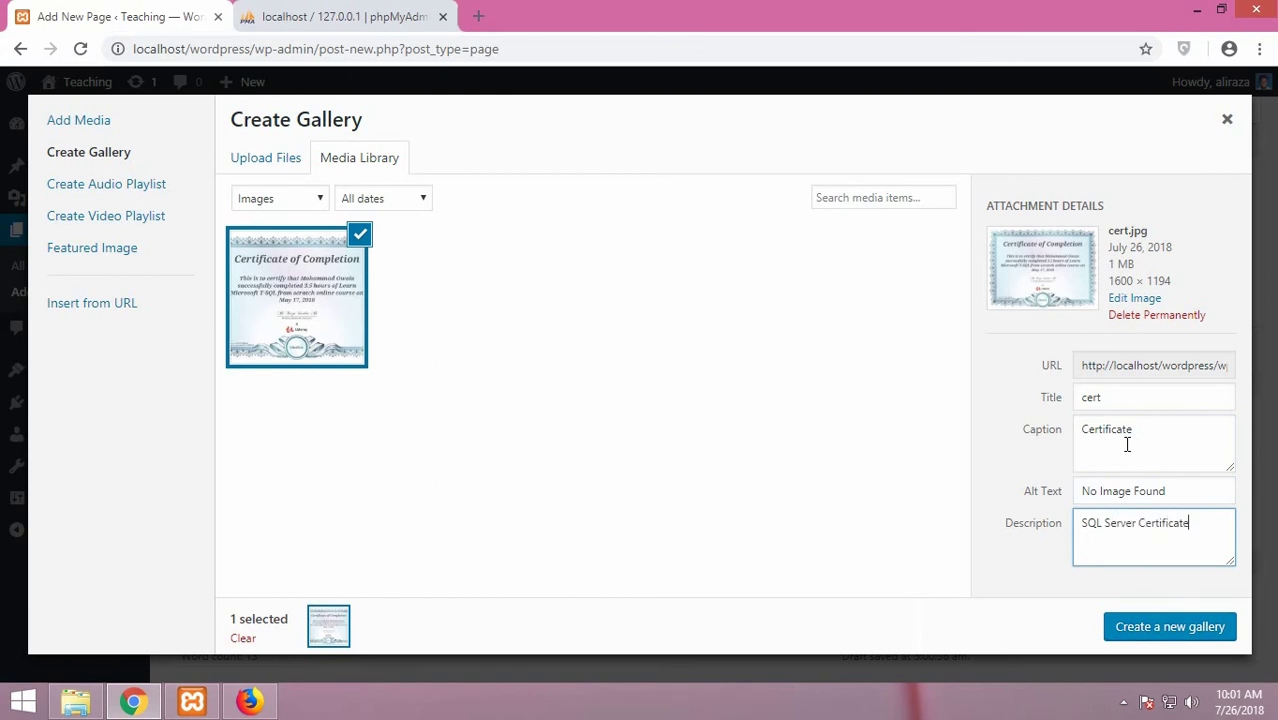
pyautogui.press('Tab')
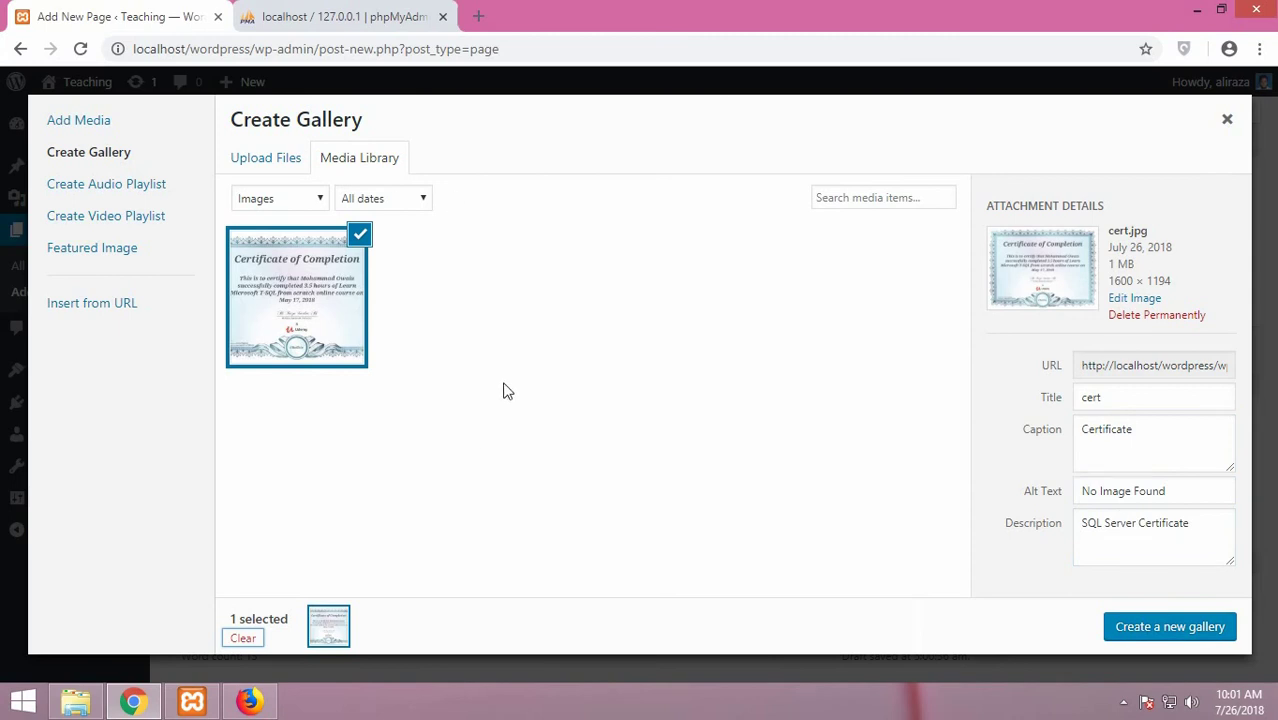
# Create the gallery from cert.jpg and keep it at 3 columns
pyautogui.click(1150, 628)
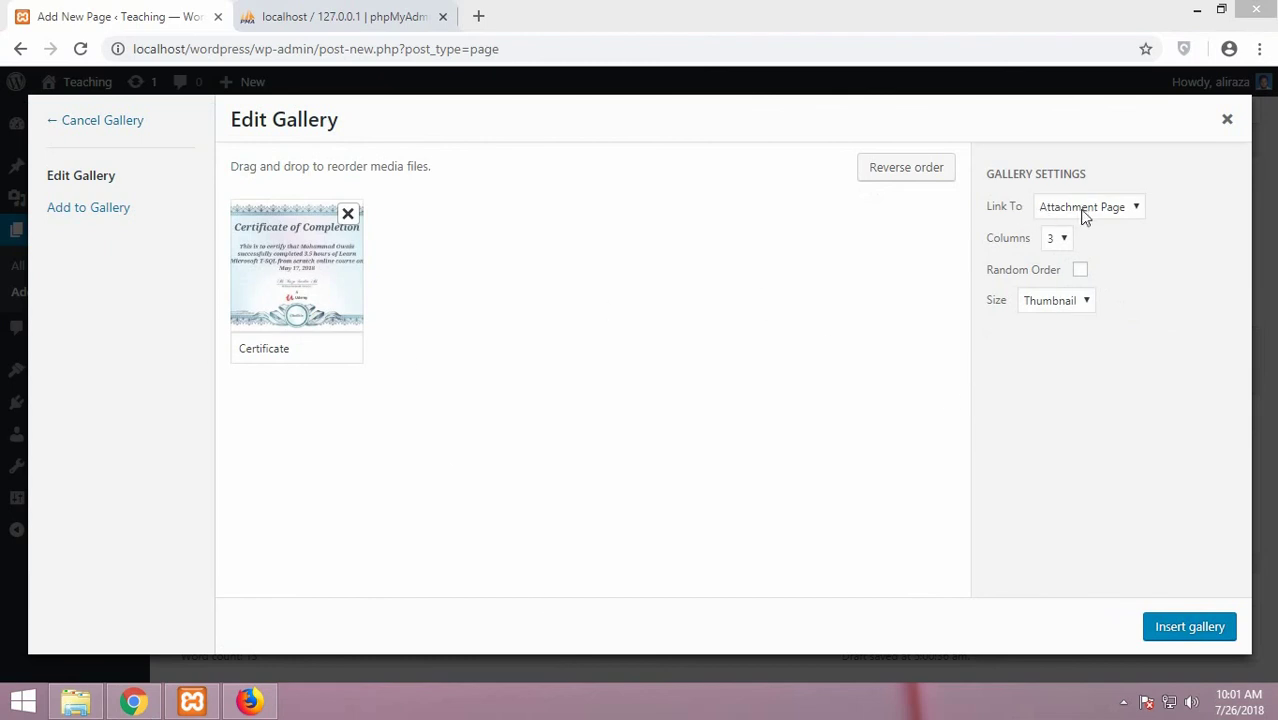
pyautogui.click(1084, 212)
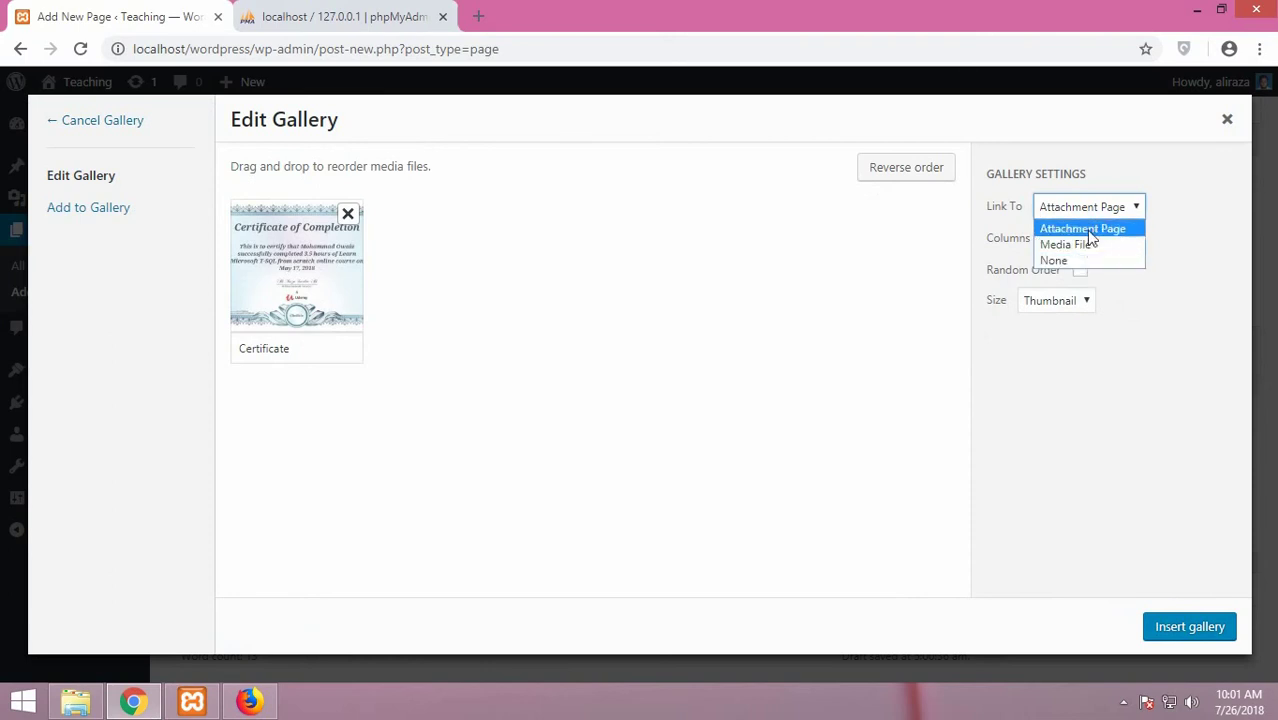
pyautogui.click(1155, 208)
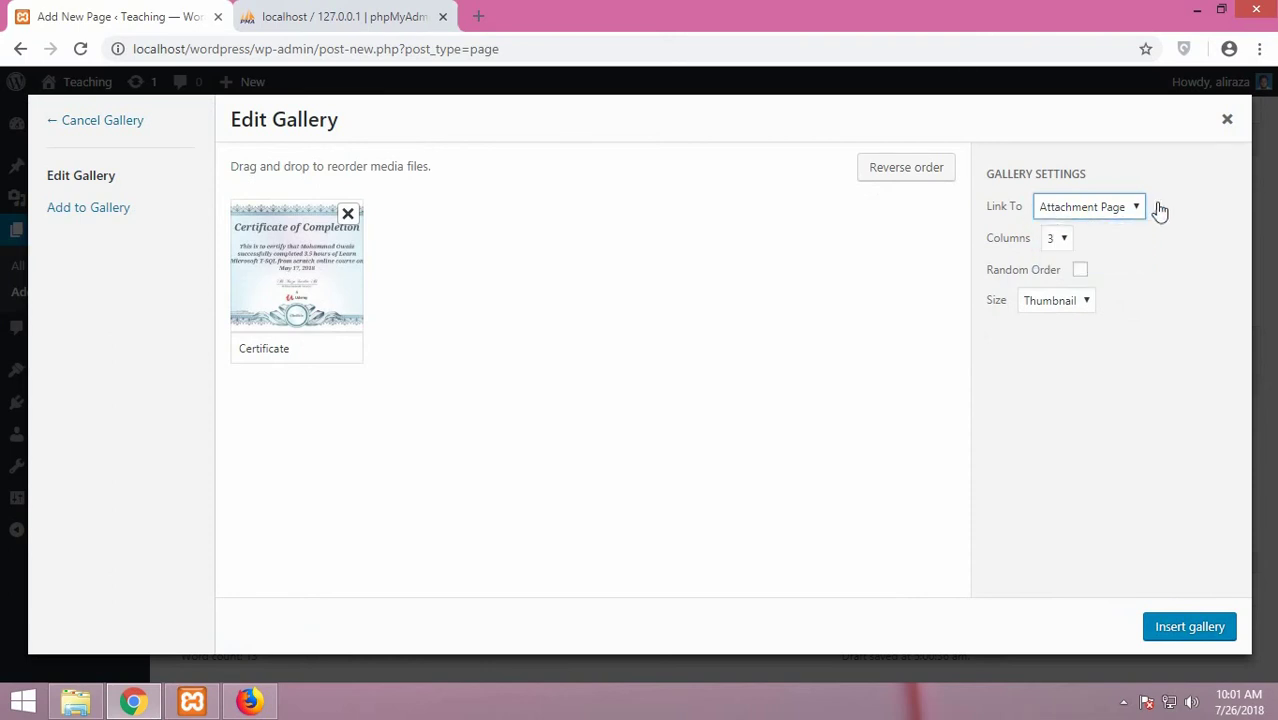
pyautogui.click(1066, 240)
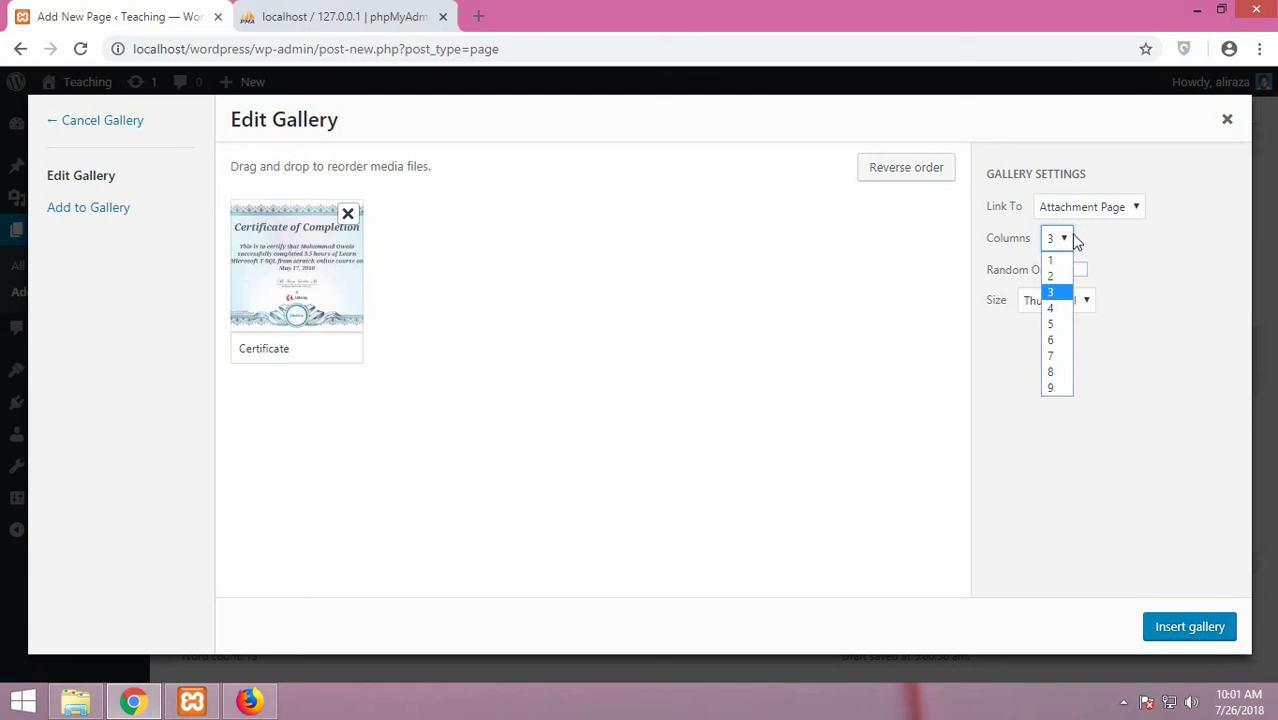
pyautogui.click(1130, 320)
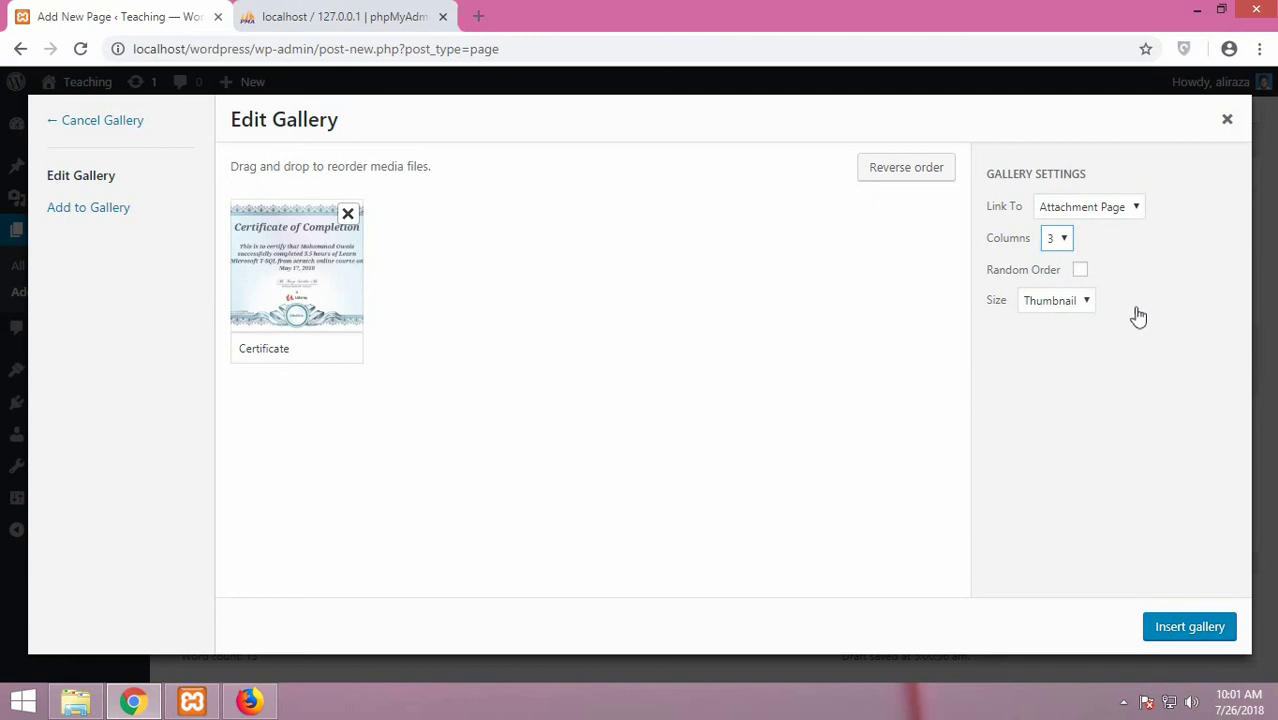
# Turn on Random Order, set image size to Medium, and insert the gallery
pyautogui.click(1087, 276)
pyautogui.click(1088, 278)
pyautogui.click(1086, 304)
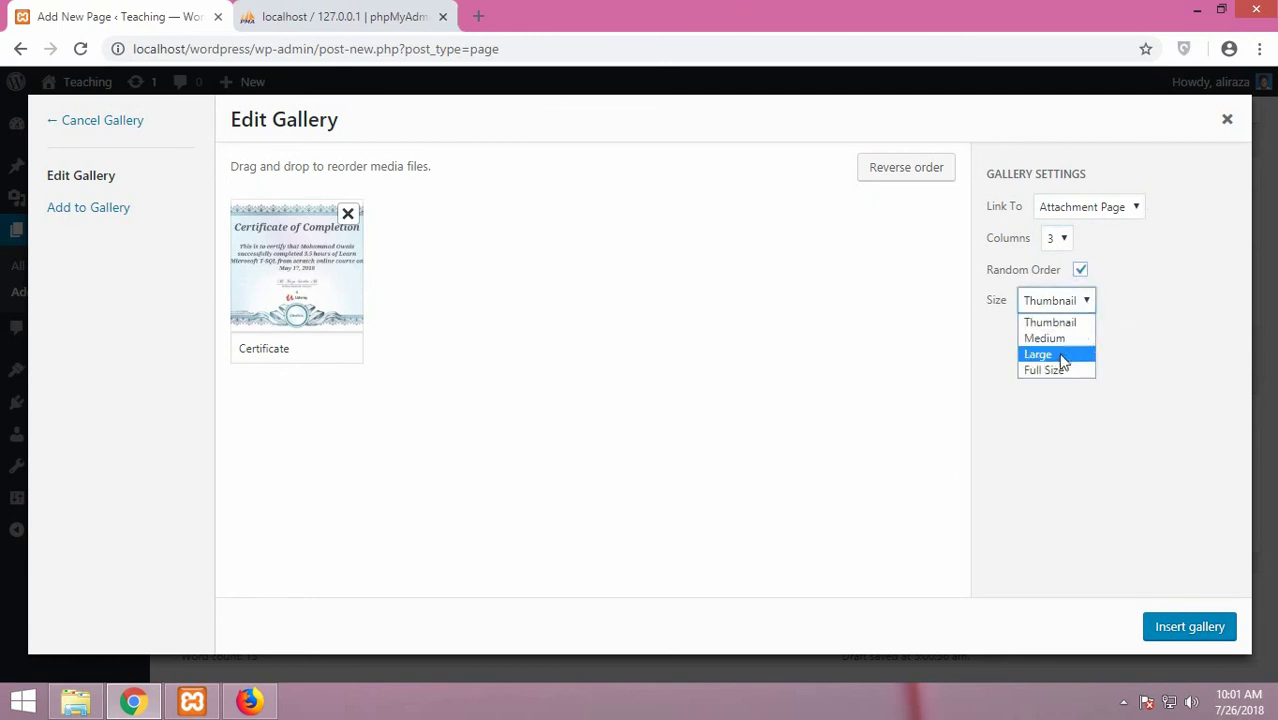
pyautogui.click(1061, 344)
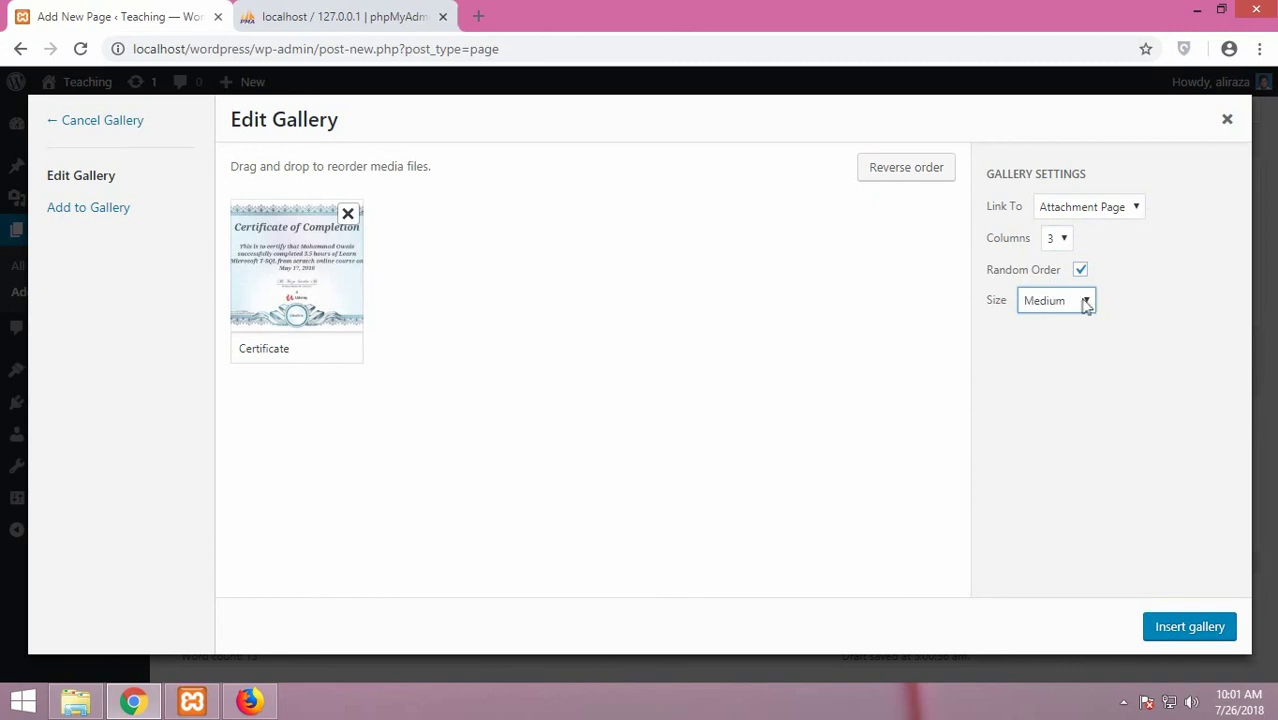
pyautogui.click(1084, 302)
pyautogui.click(1047, 322)
pyautogui.click(1078, 304)
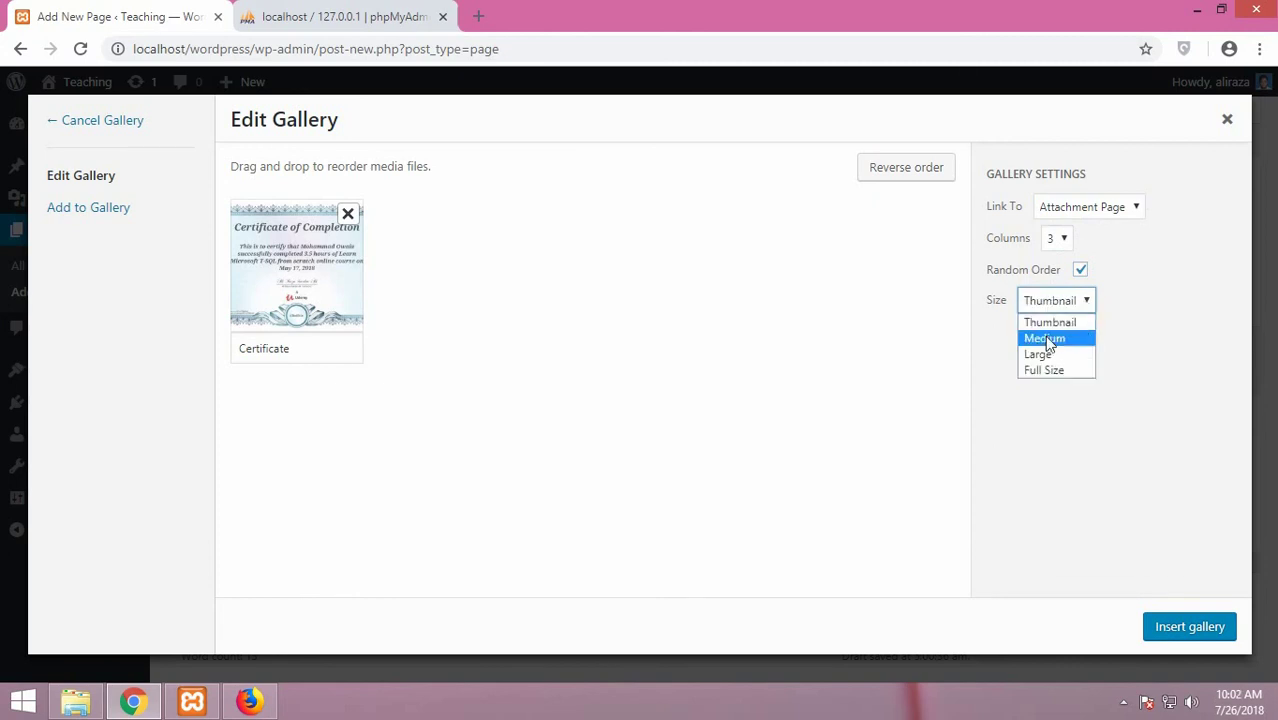
pyautogui.click(1047, 342)
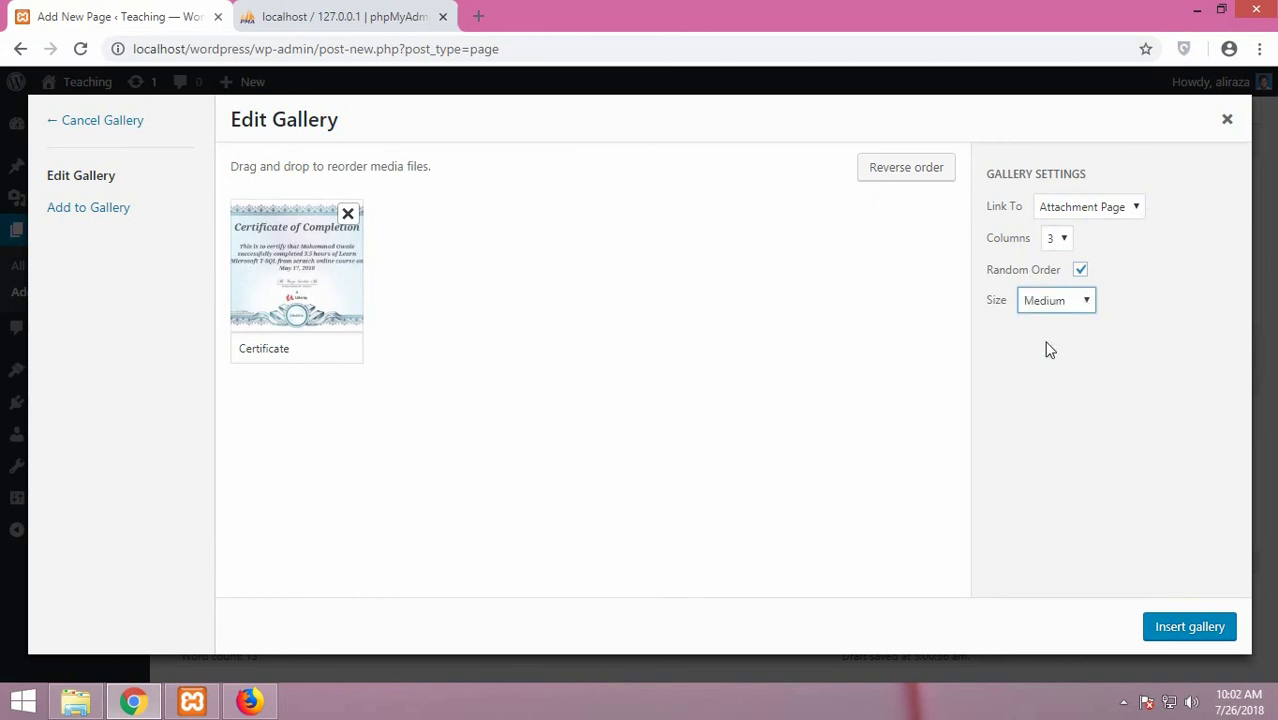
pyautogui.click(1180, 628)
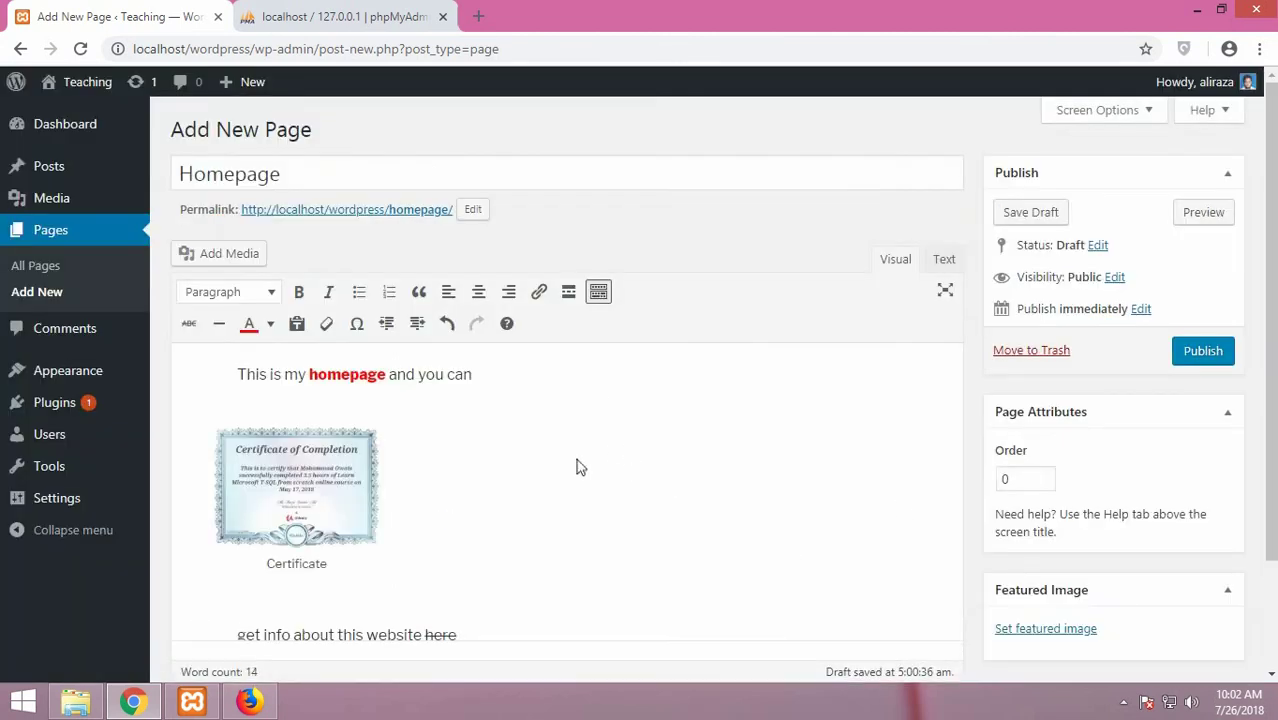
# Select the inserted certificate gallery and open its Edit Gallery settings
pyautogui.scroll(-3, 980, 420)
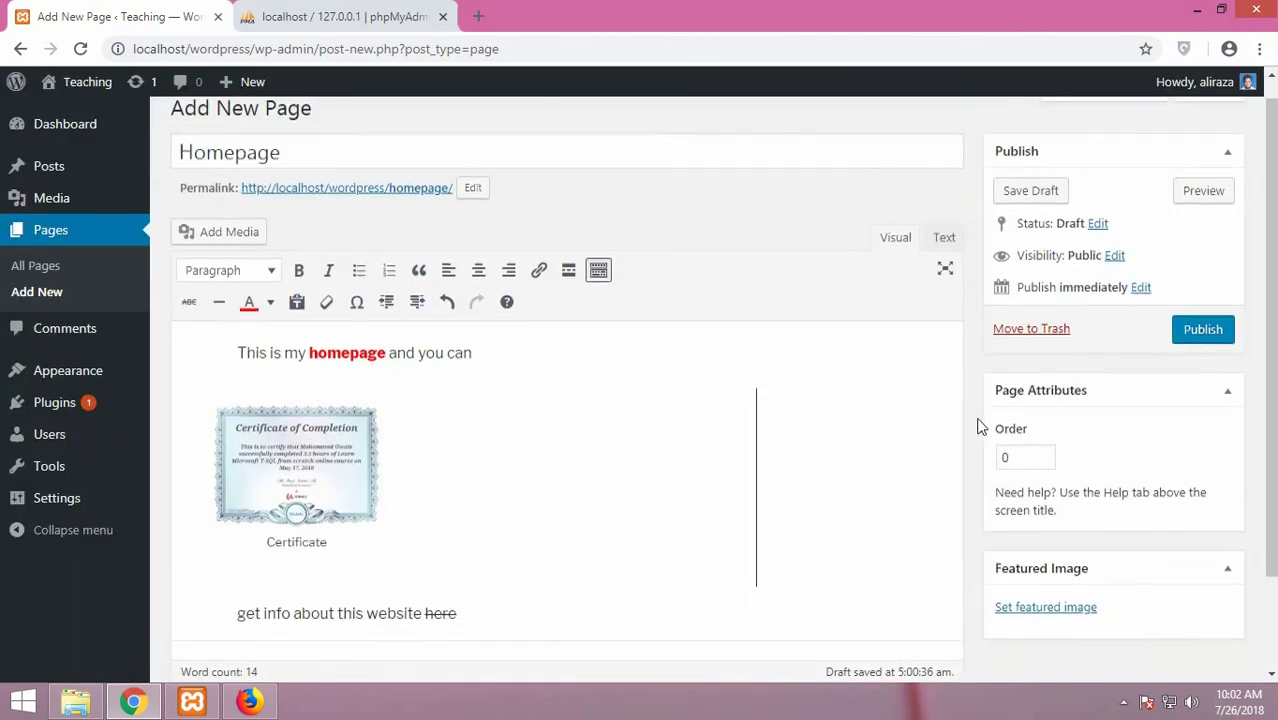
pyautogui.scroll(3, 975, 422)
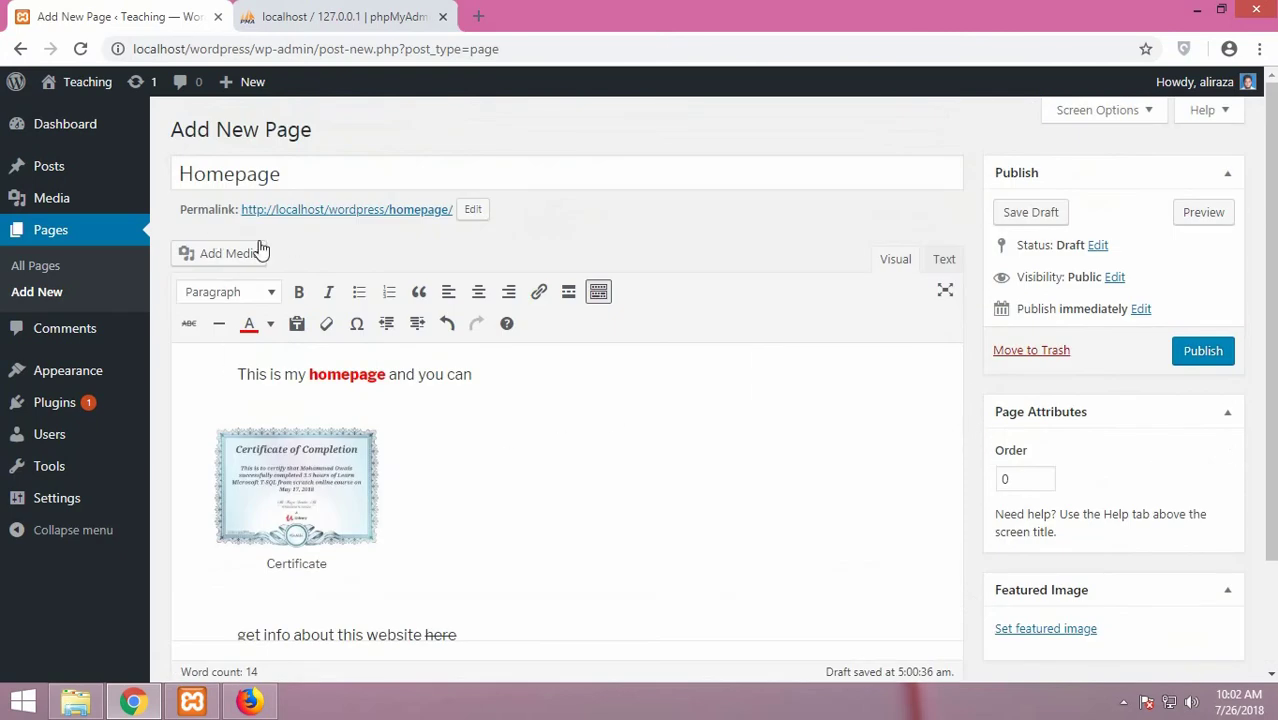
pyautogui.scroll(-2, 790, 470)
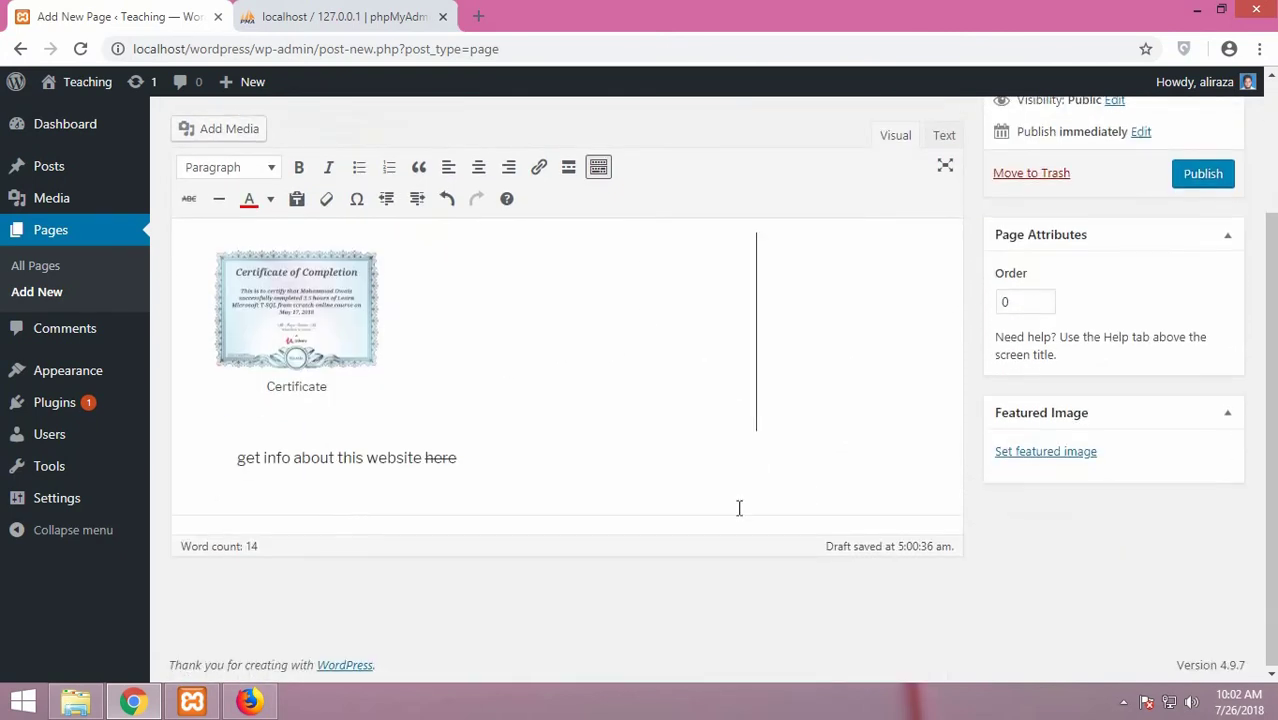
pyautogui.scroll(2, 961, 518)
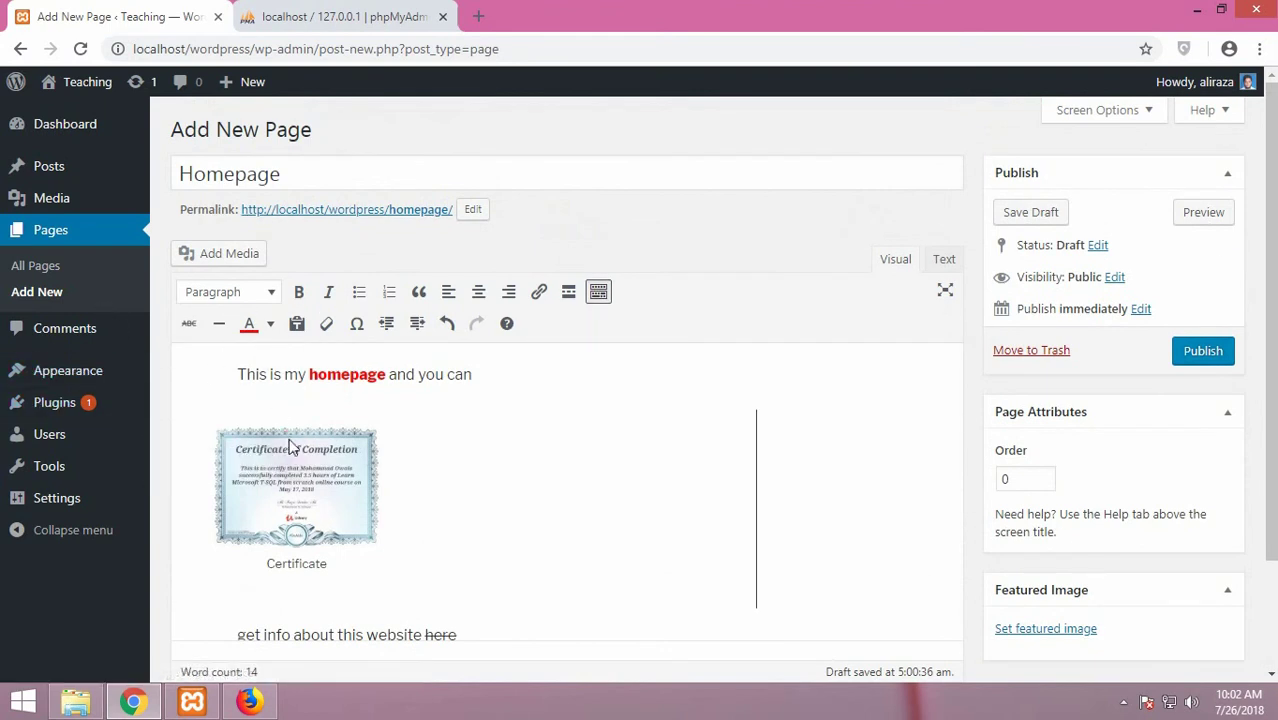
pyautogui.click(391, 471)
pyautogui.rightClick(667, 484)
pyautogui.click(596, 452)
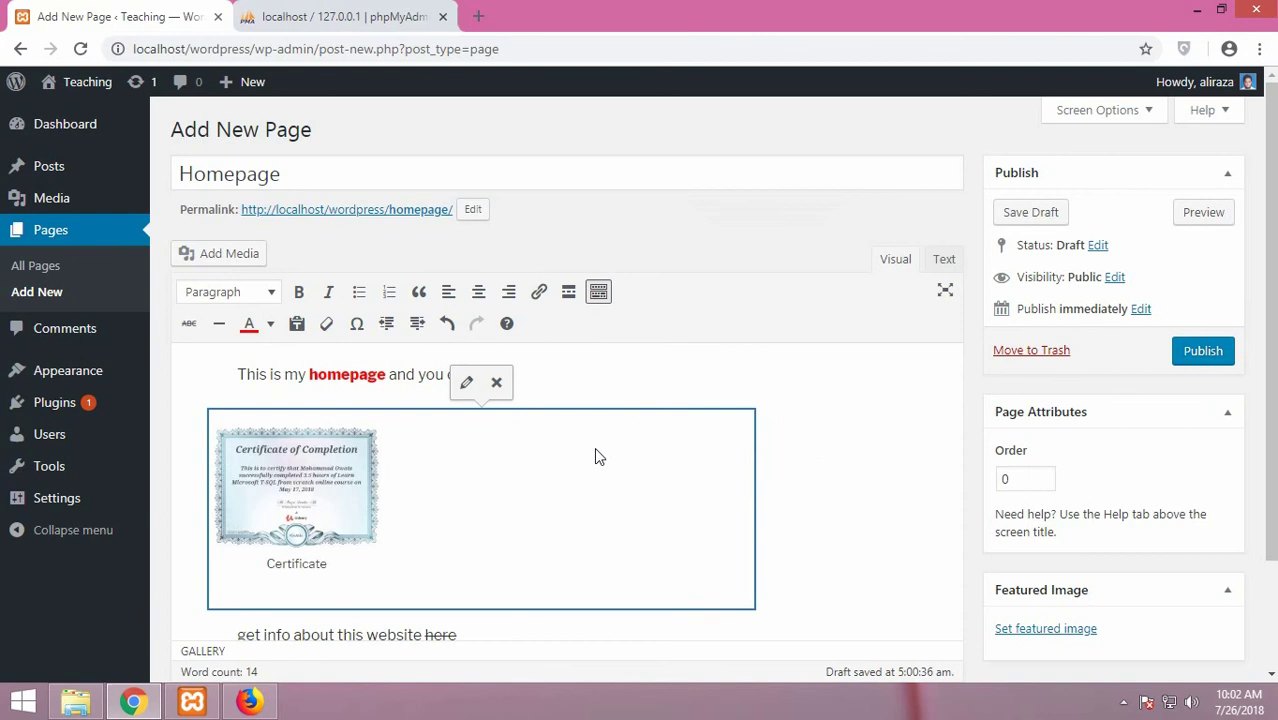
pyautogui.click(467, 386)
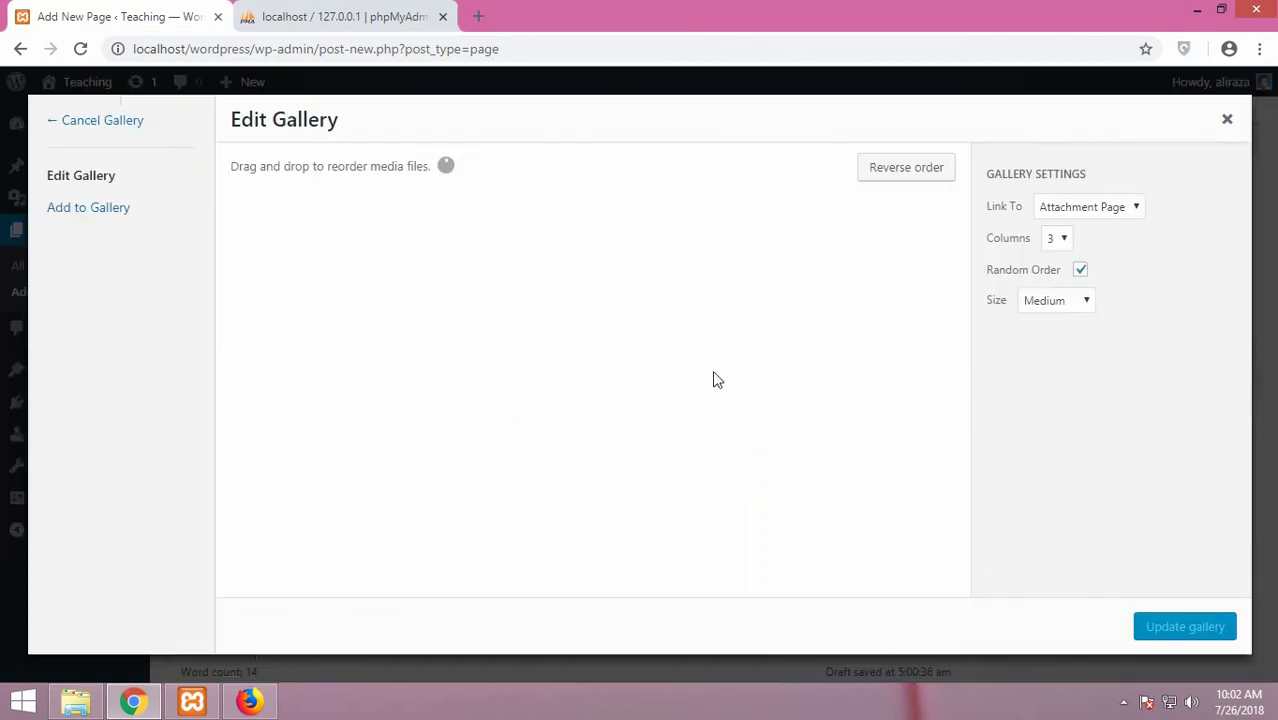
# Keep Link To as Attachment Page and update the certificate gallery
pyautogui.click(1118, 210)
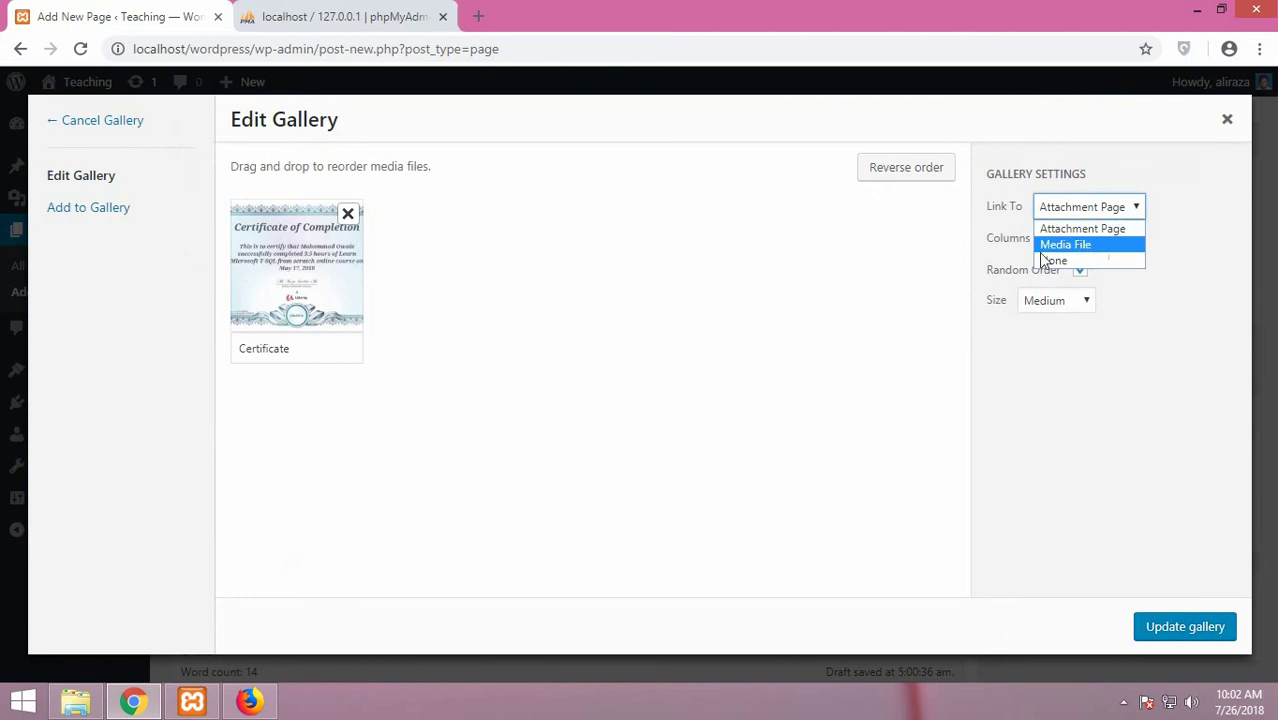
pyautogui.click(1114, 228)
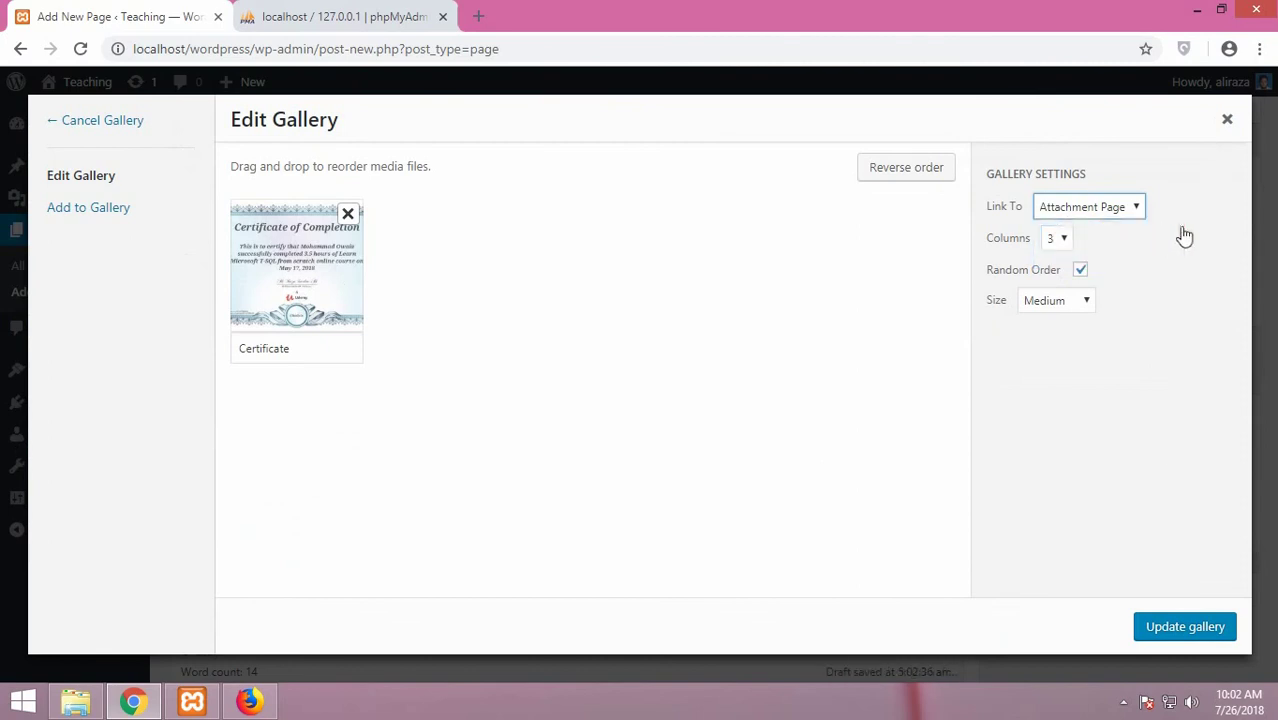
pyautogui.click(1178, 630)
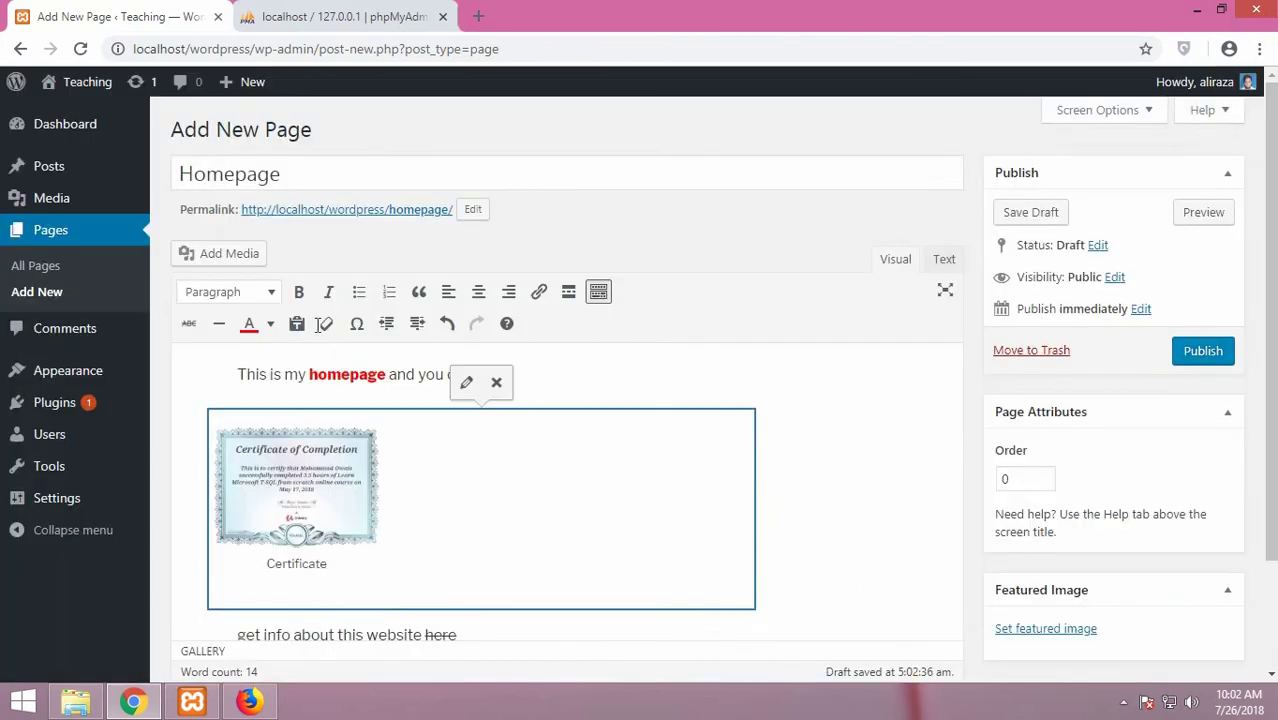
# Preview the draft Homepage with its certificate gallery in a new tab
pyautogui.scroll(-3, 408, 423)
pyautogui.click(404, 372)
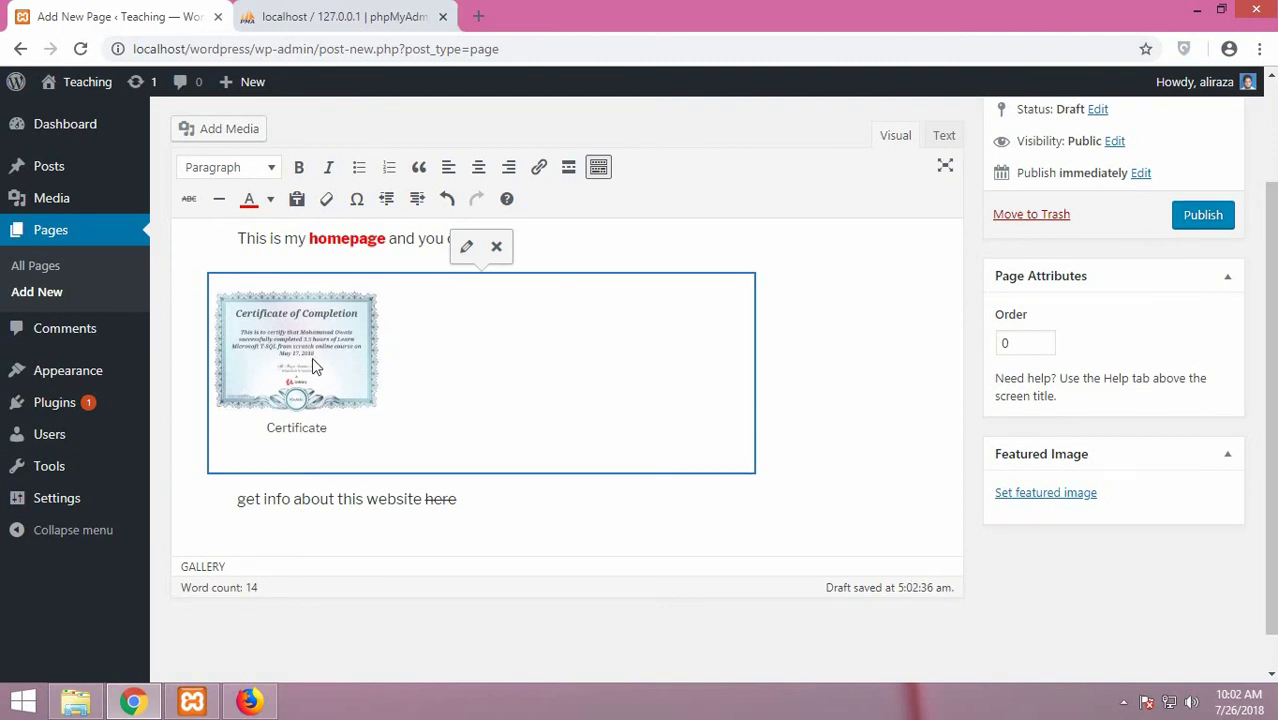
pyautogui.scroll(3, 733, 375)
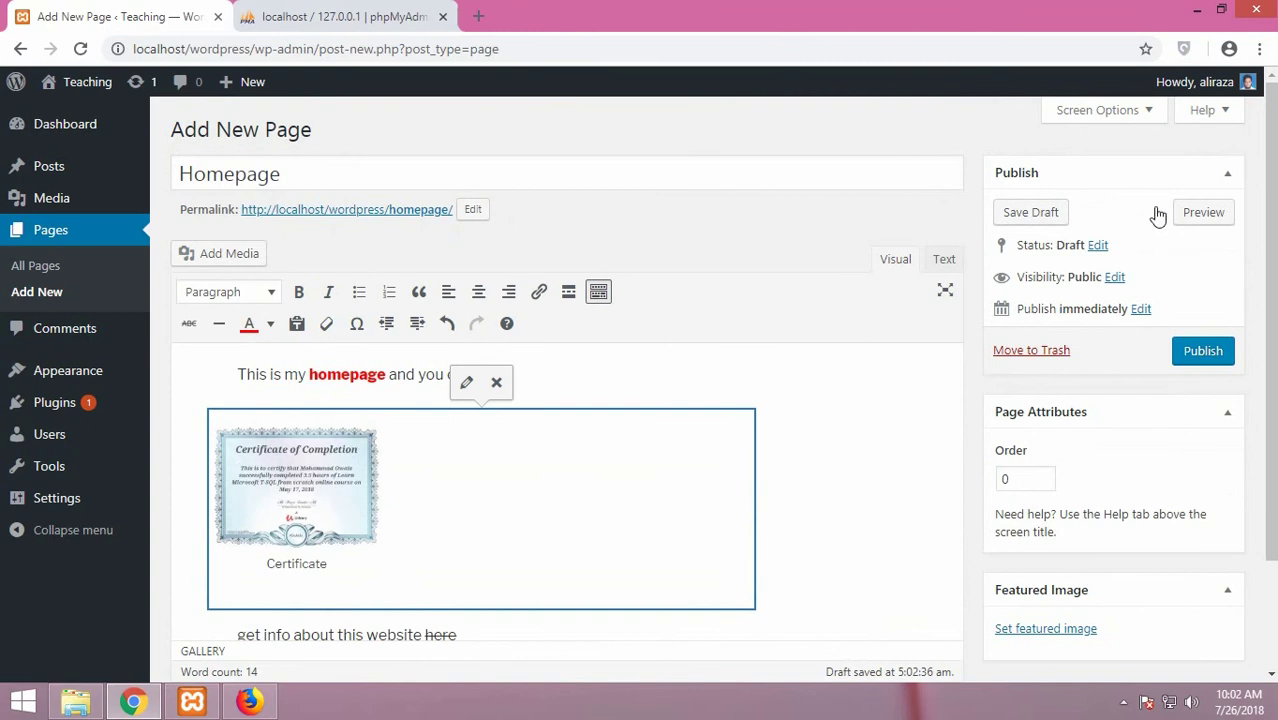
pyautogui.click(1222, 214)
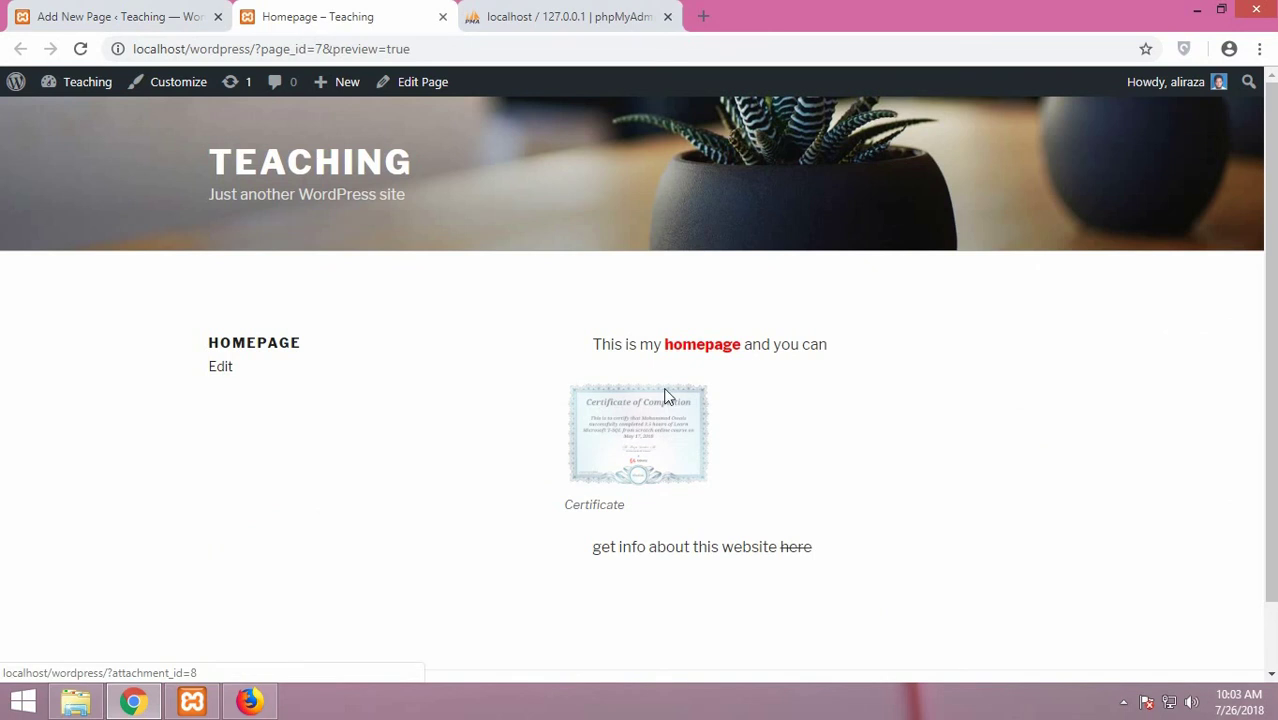
# Open the certificate image's attachment page, scroll through it, then return to the admin Dashboard
pyautogui.click(651, 424)
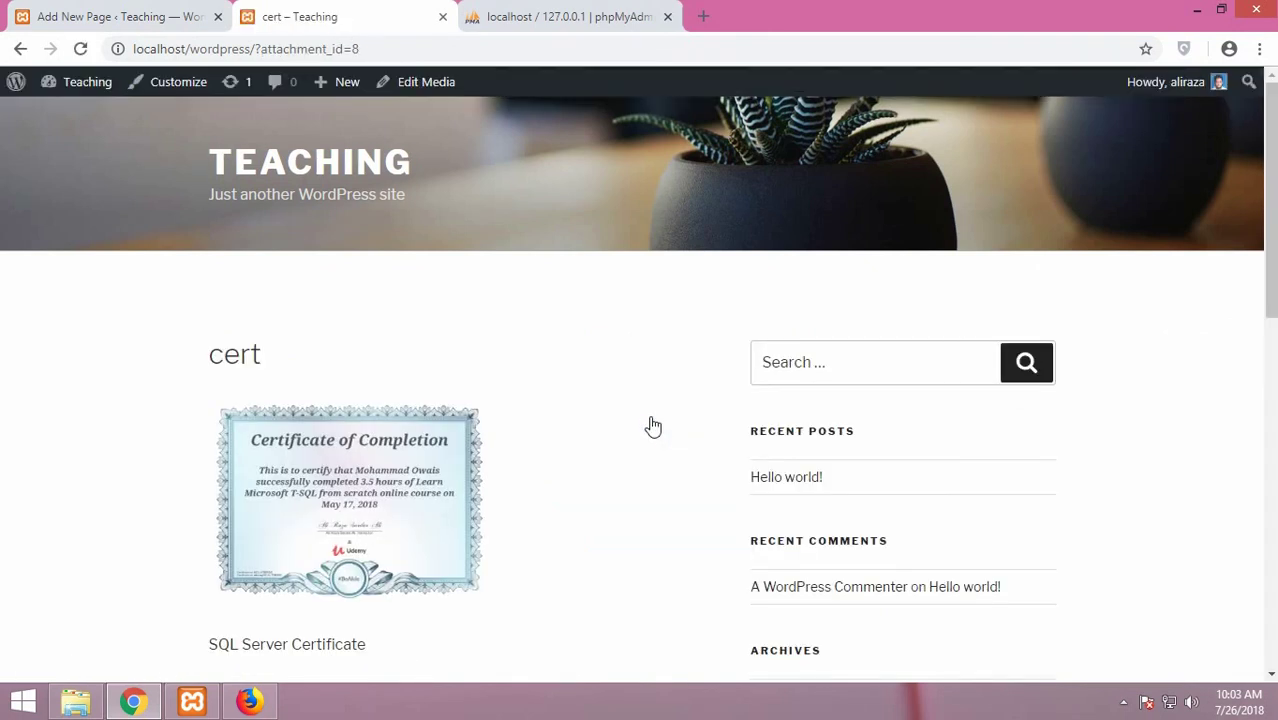
pyautogui.scroll(-3, 650, 426)
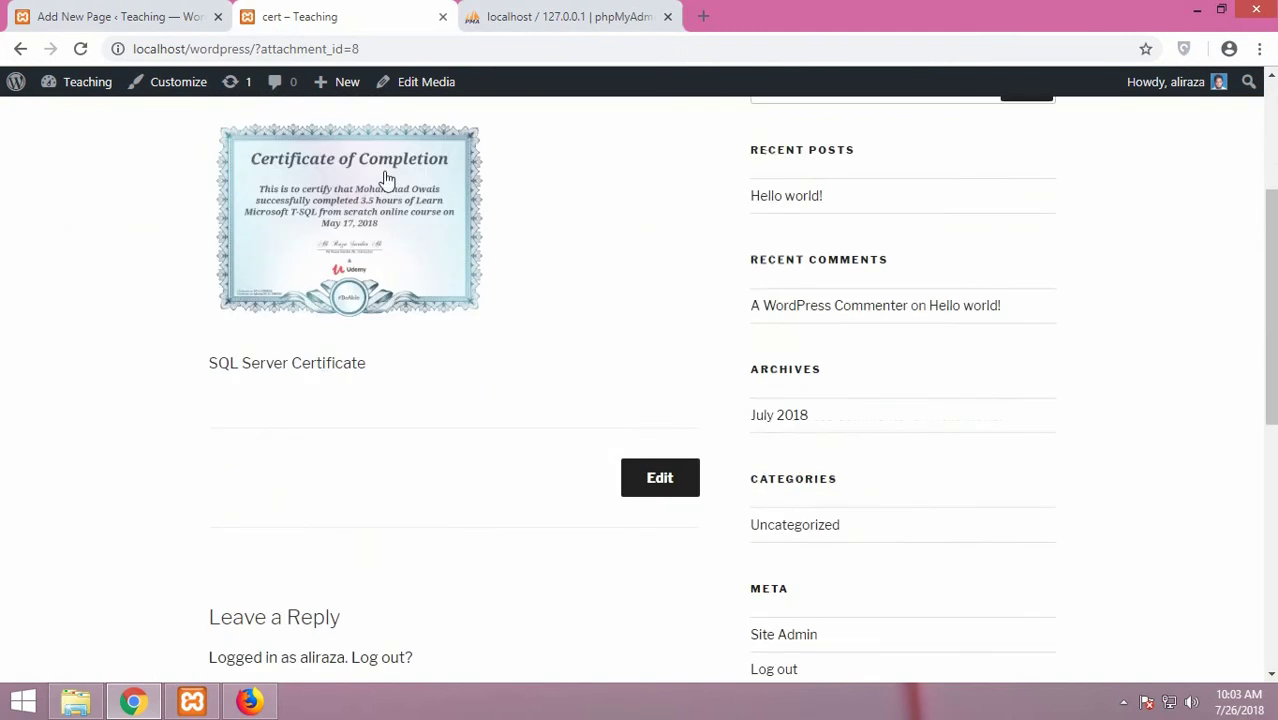
pyautogui.scroll(-1, 349, 449)
pyautogui.scroll(-3, 349, 449)
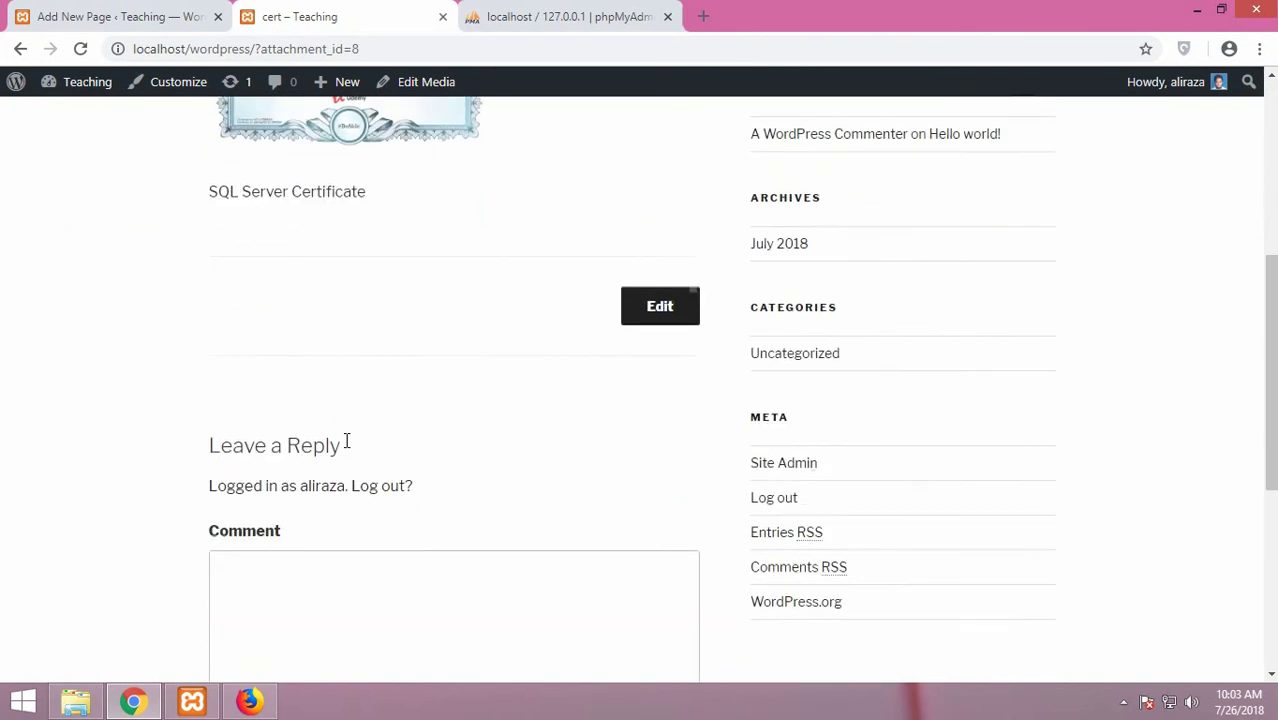
pyautogui.scroll(6, 347, 449)
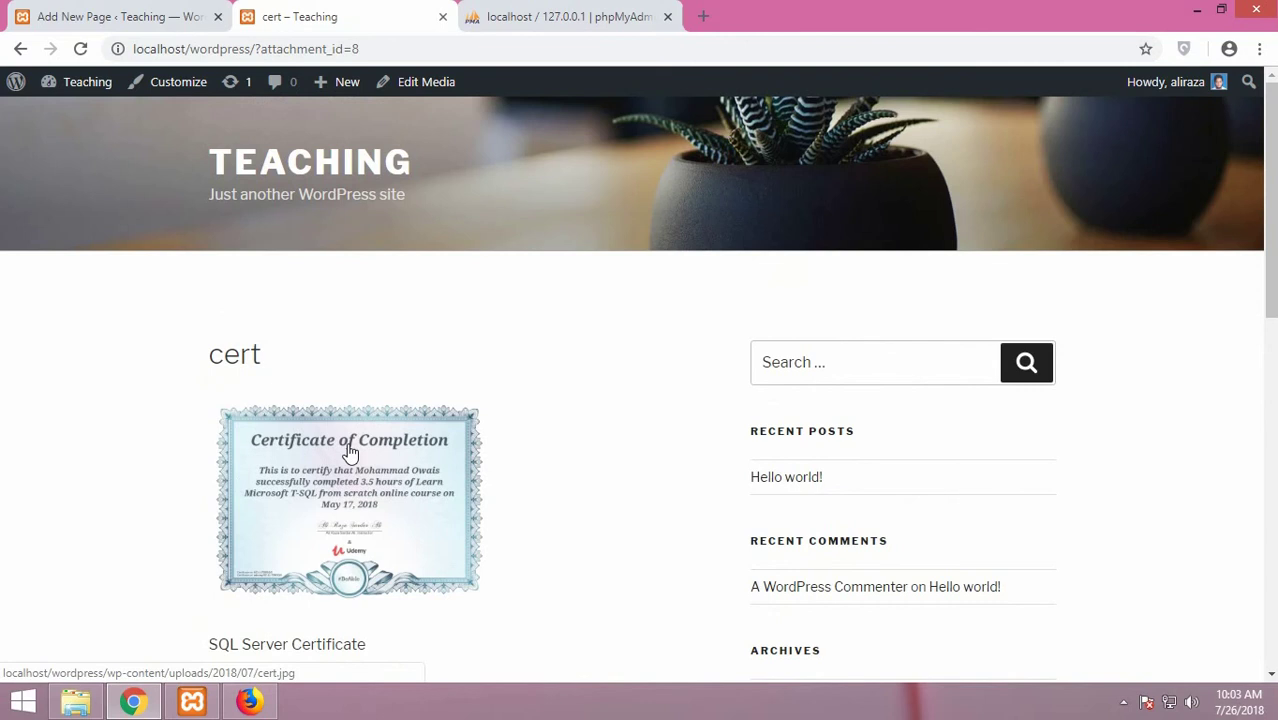
pyautogui.scroll(-3, 394, 440)
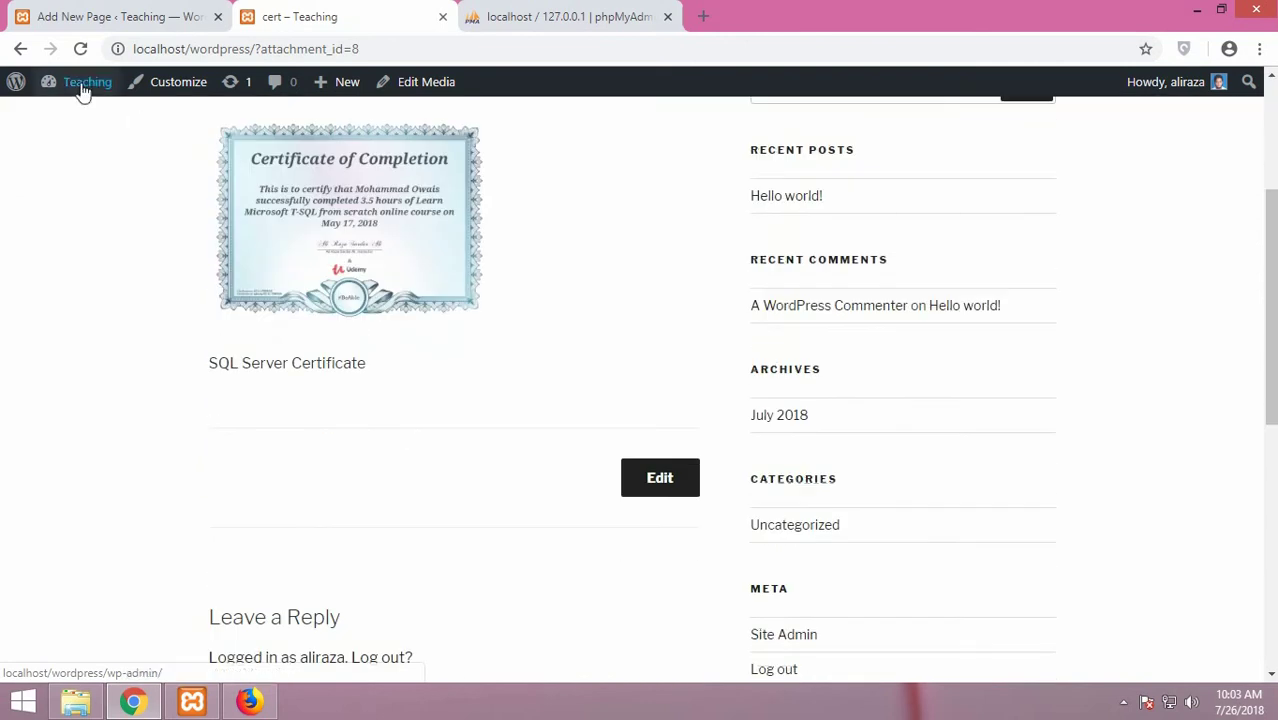
pyautogui.moveTo(83, 91)
pyautogui.click(86, 113)
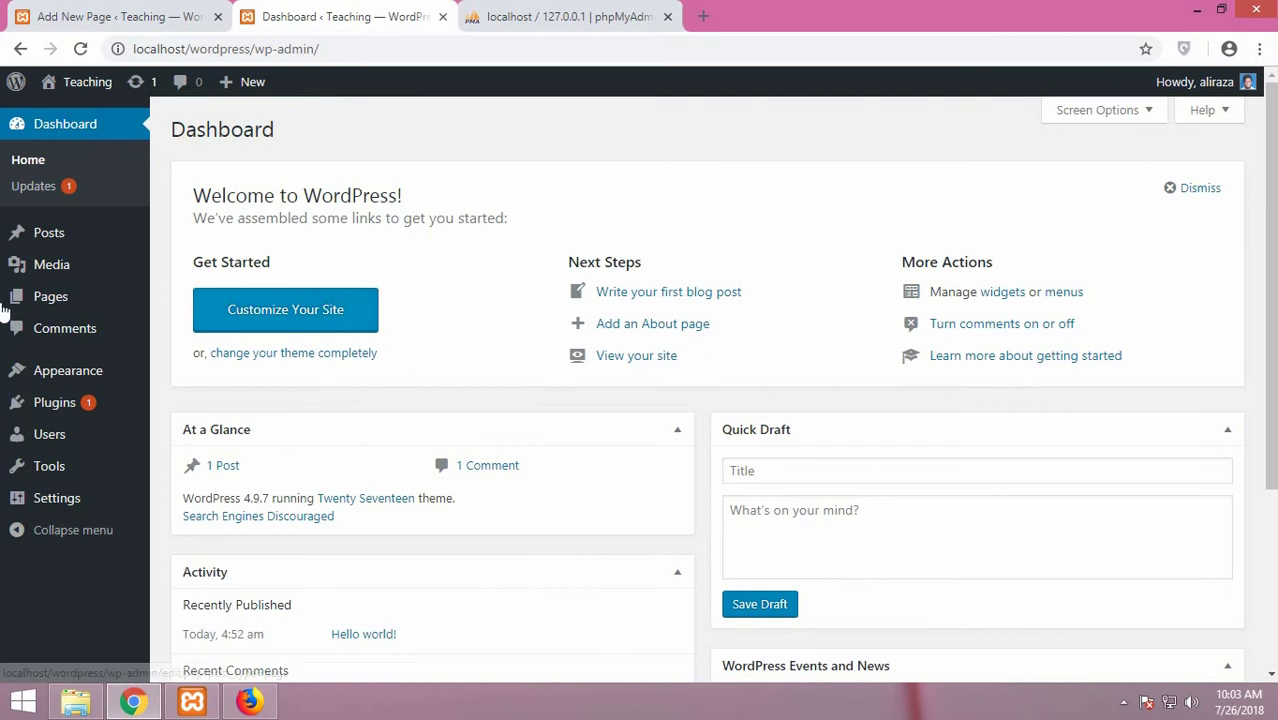
# From Pages > All Pages, open the Homepage draft for editing and click into its content
pyautogui.moveTo(77, 304)
pyautogui.click(199, 306)
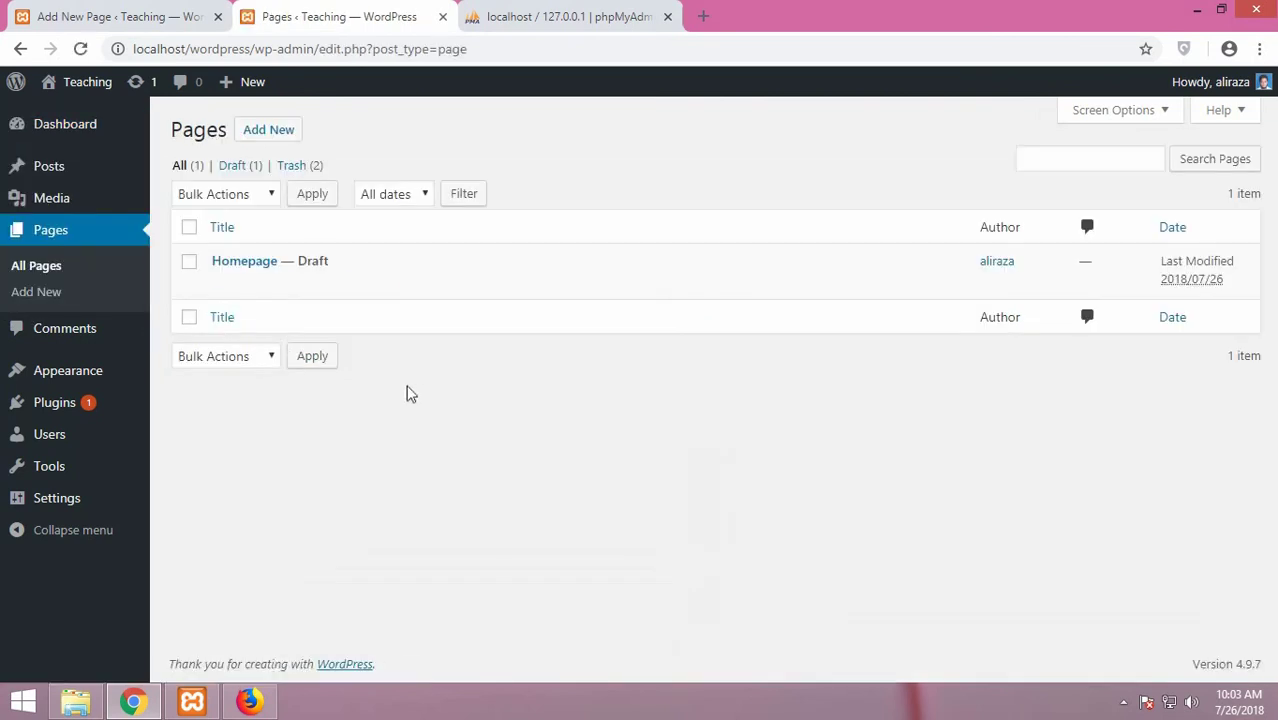
pyautogui.moveTo(280, 257)
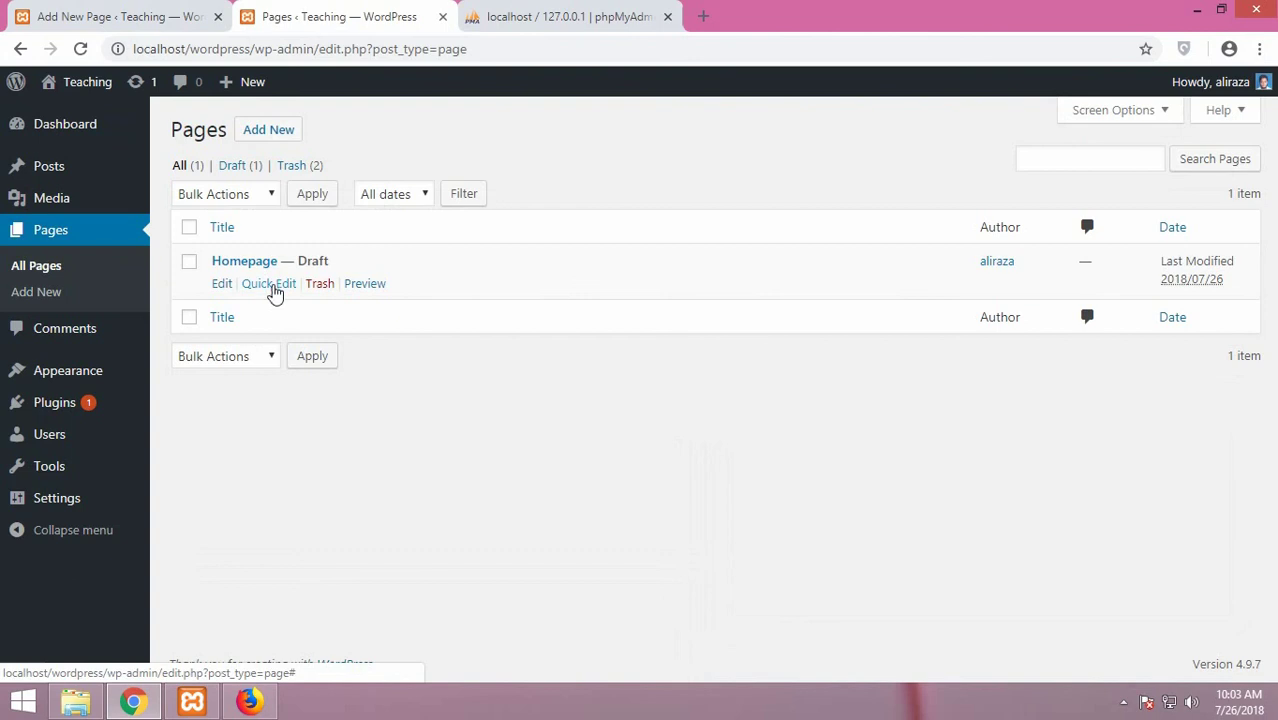
pyautogui.click(223, 285)
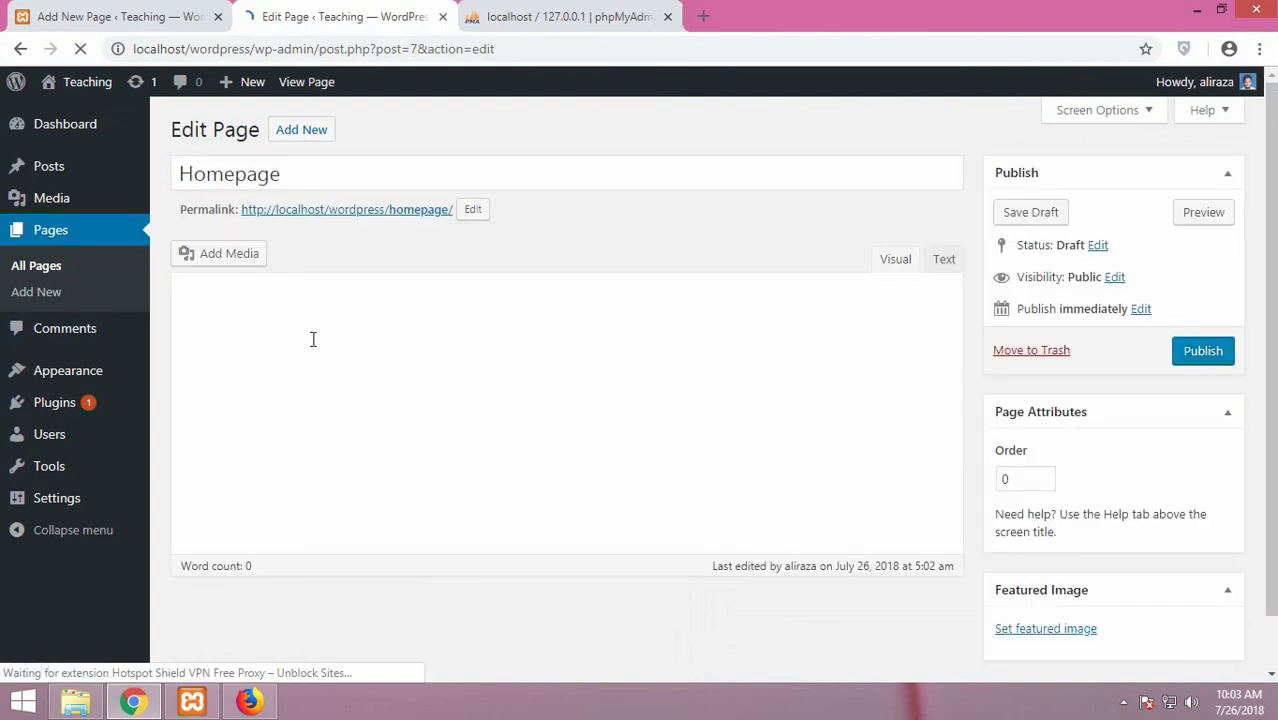
pyautogui.click(500, 401)
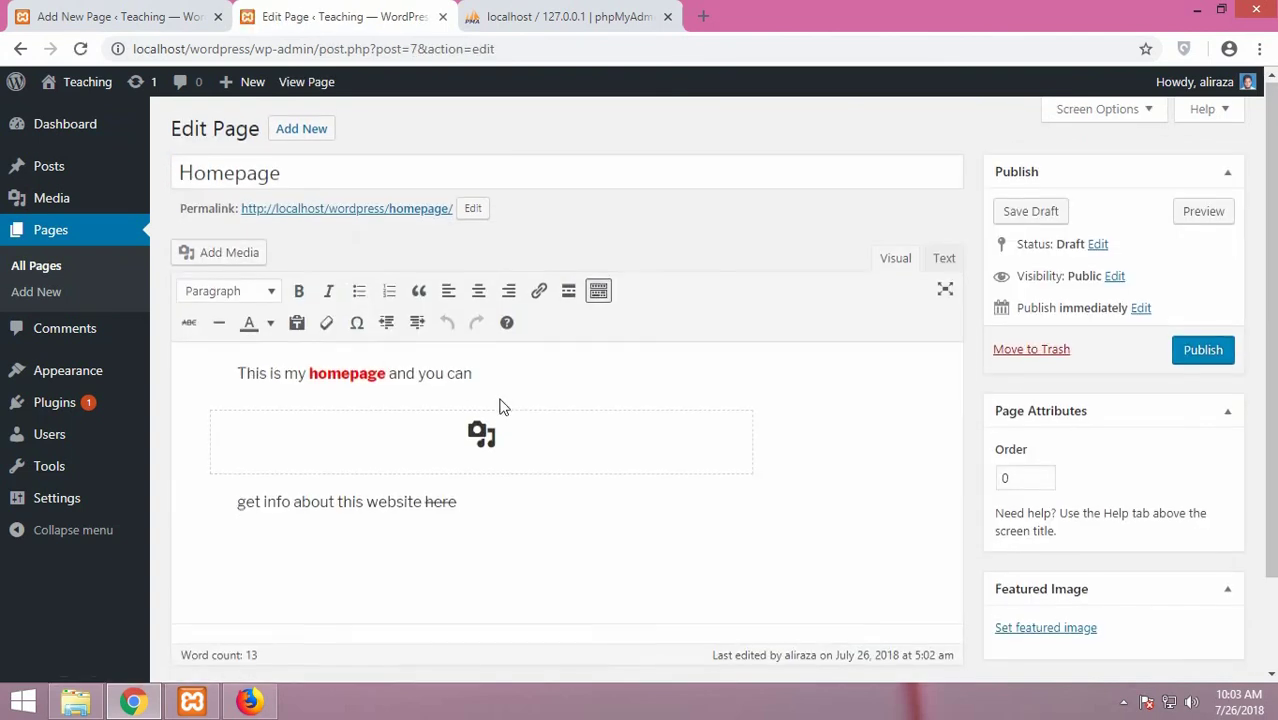
pyautogui.scroll(-1, 531, 411)
pyautogui.scroll(-1, 551, 385)
pyautogui.click(586, 446)
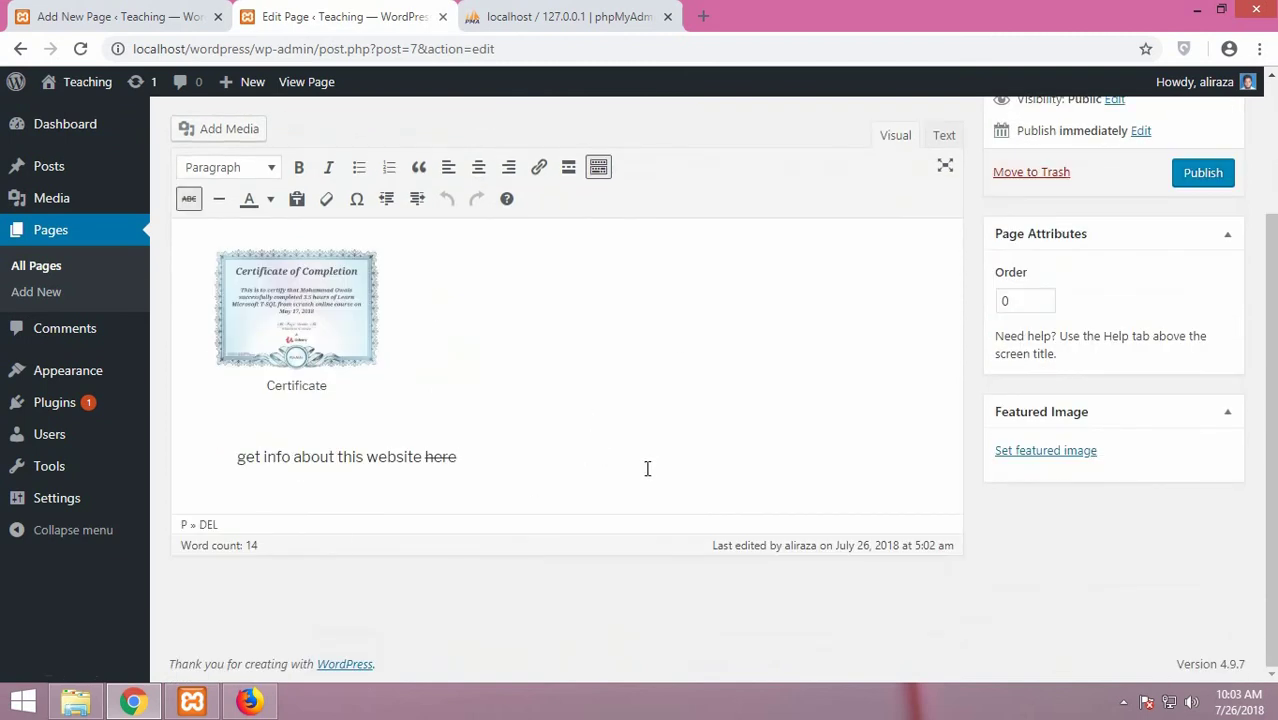
pyautogui.scroll(2, 662, 460)
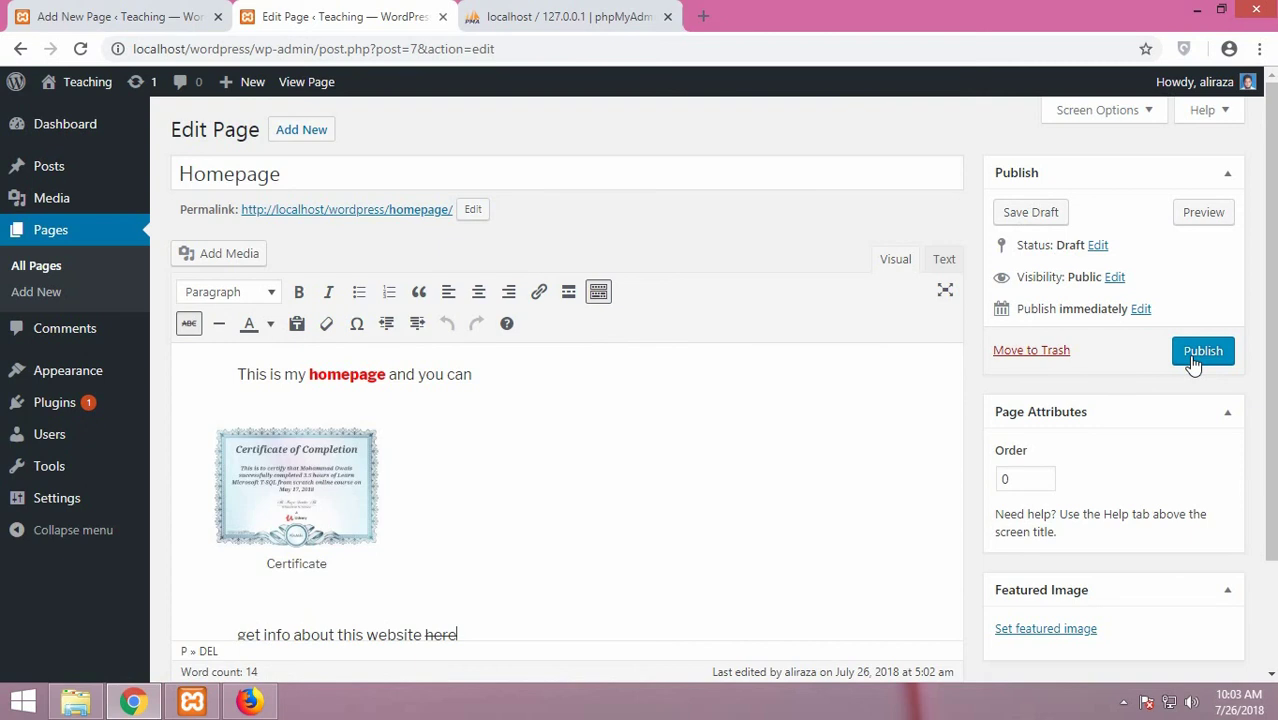
# Leave the Homepage's status, Public visibility and immediate publish date unchanged, then publish it
pyautogui.click(1098, 246)
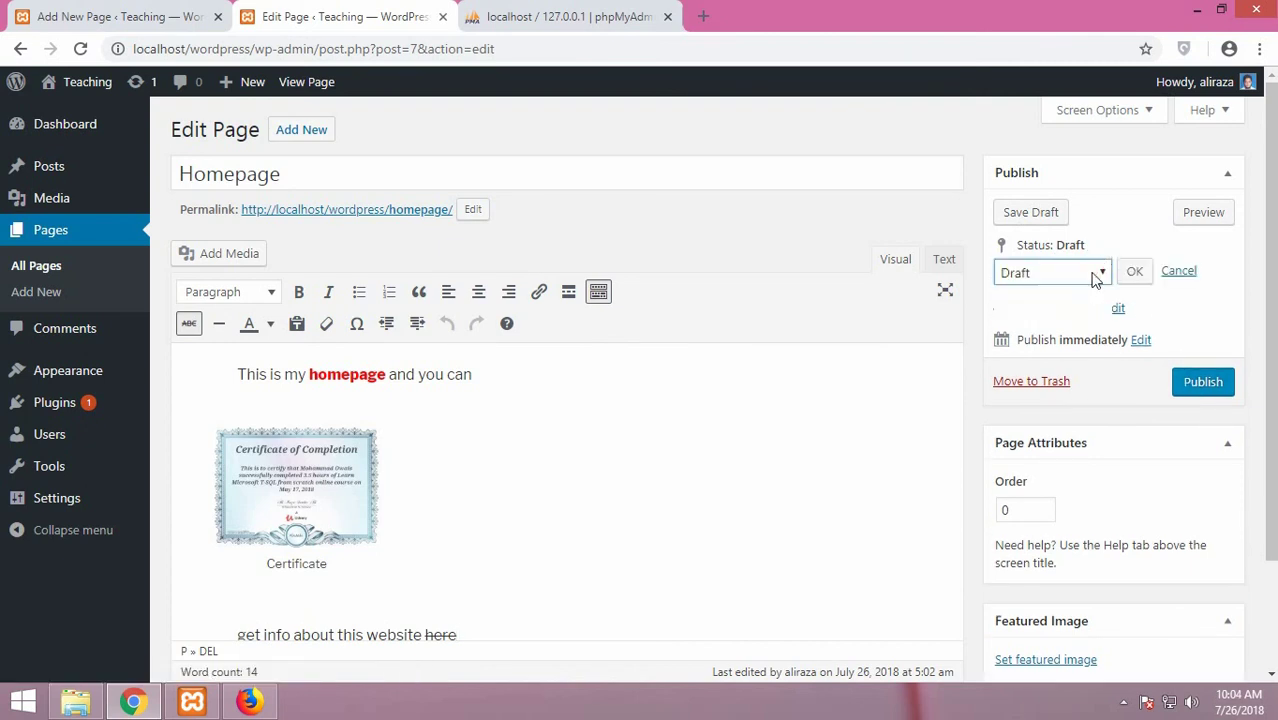
pyautogui.click(1094, 274)
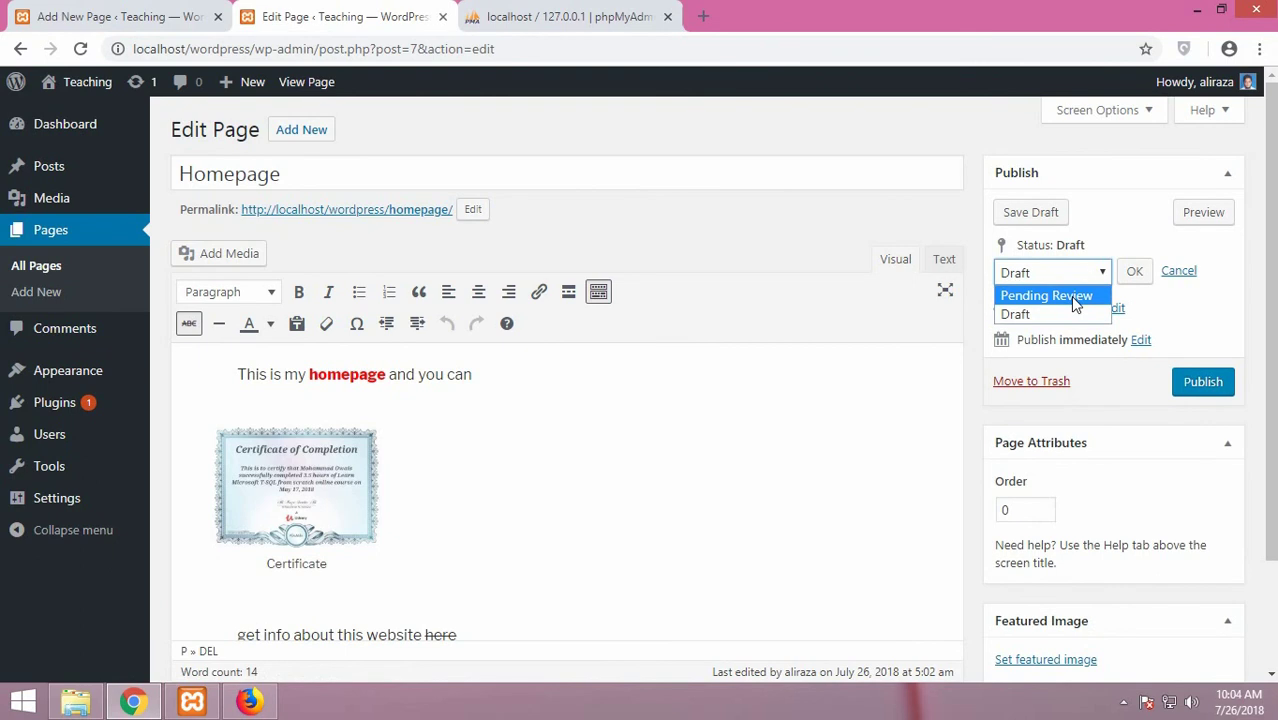
pyautogui.click(1176, 303)
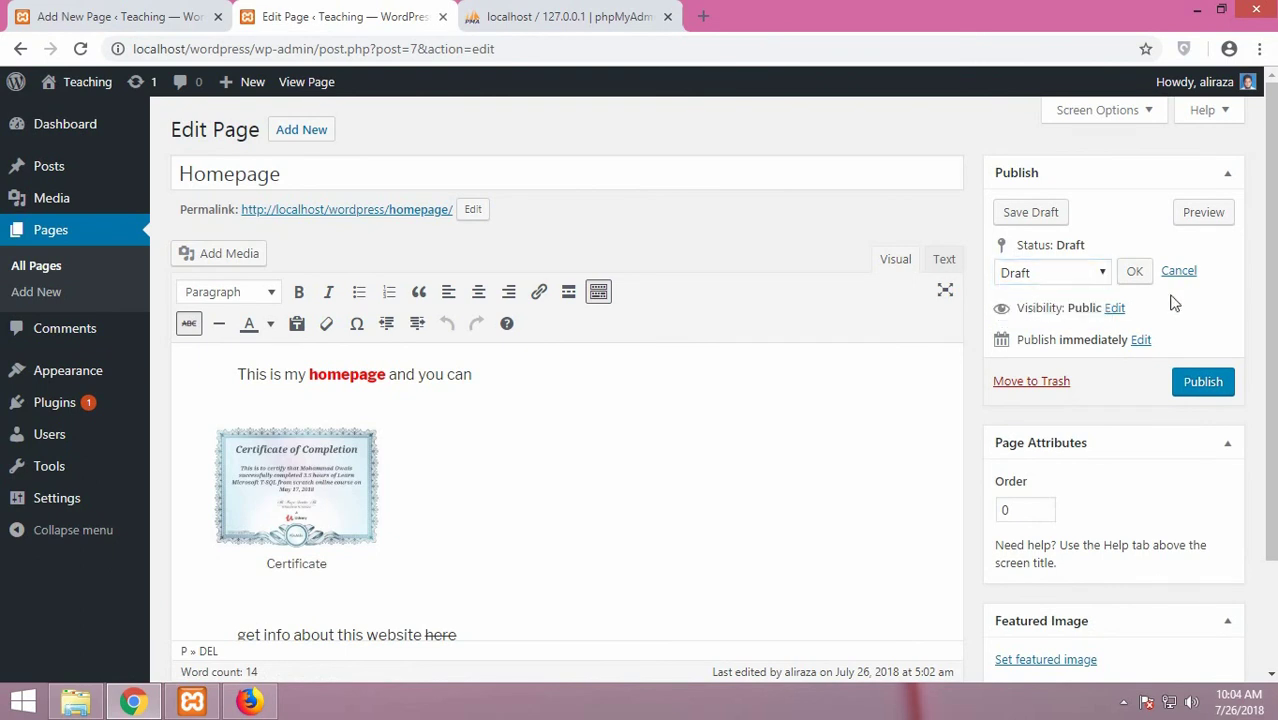
pyautogui.click(1114, 309)
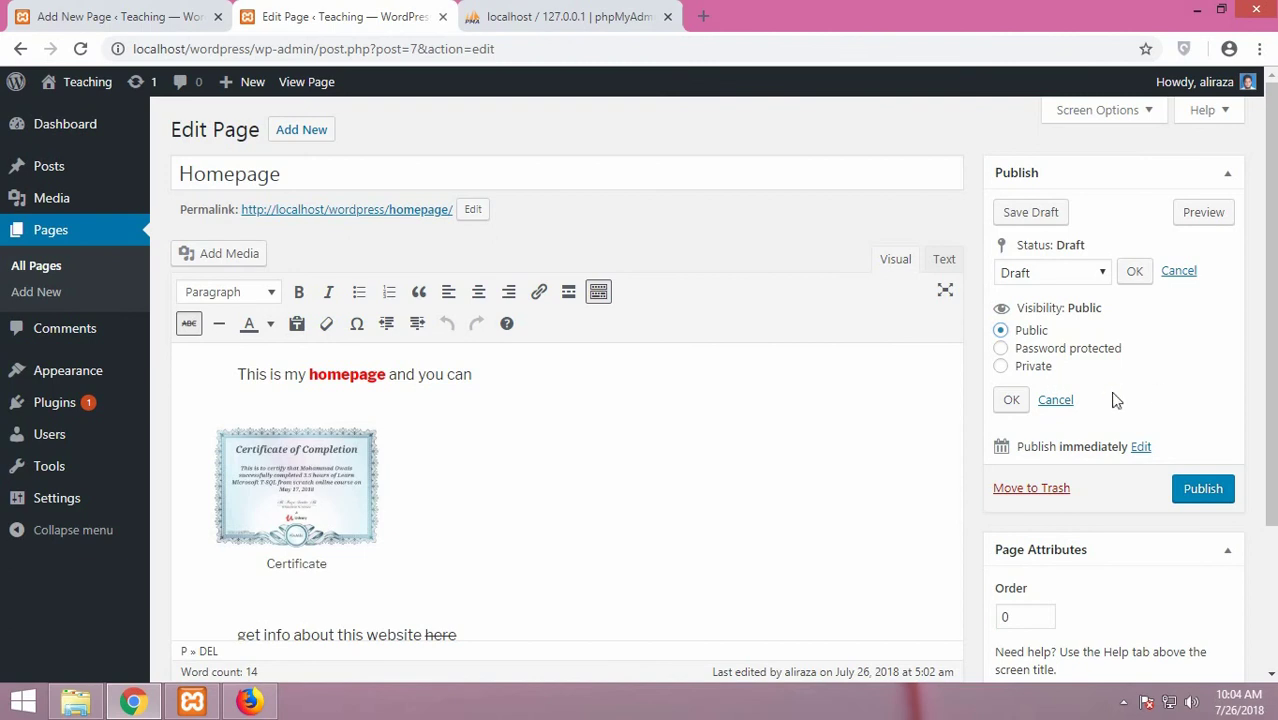
pyautogui.scroll(-1, 1160, 415)
pyautogui.scroll(-3, 1150, 415)
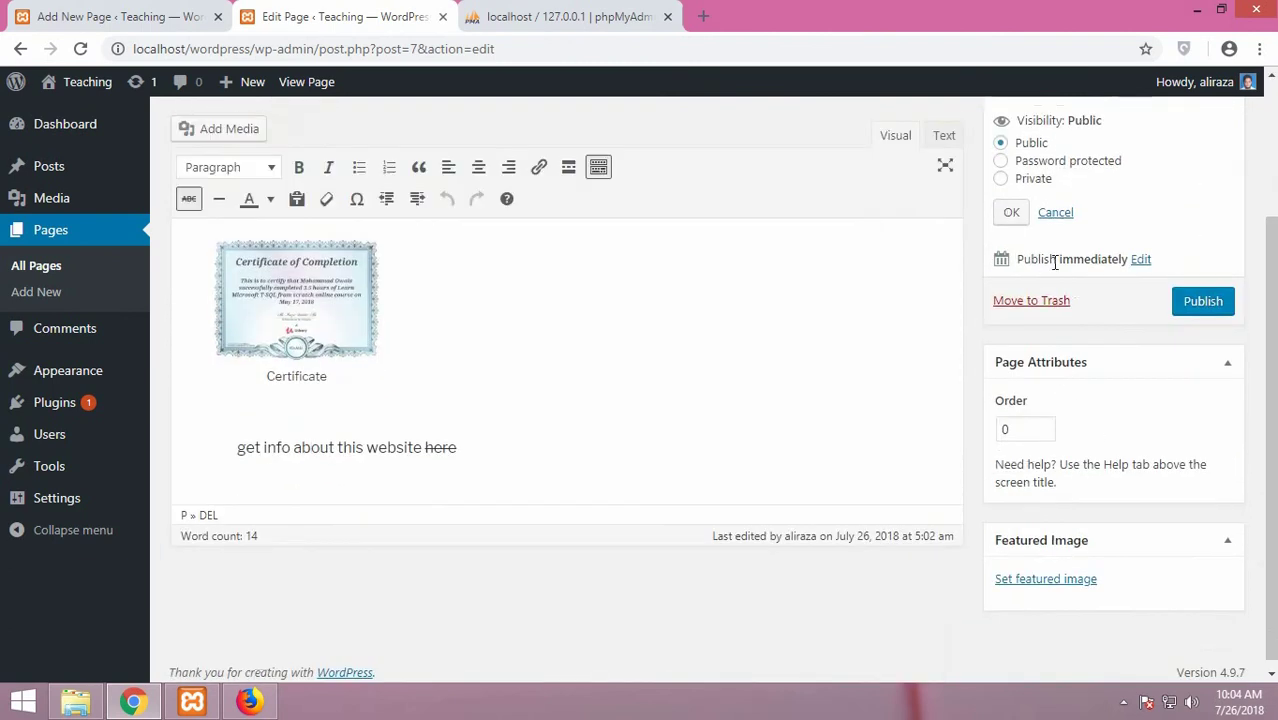
pyautogui.click(1138, 262)
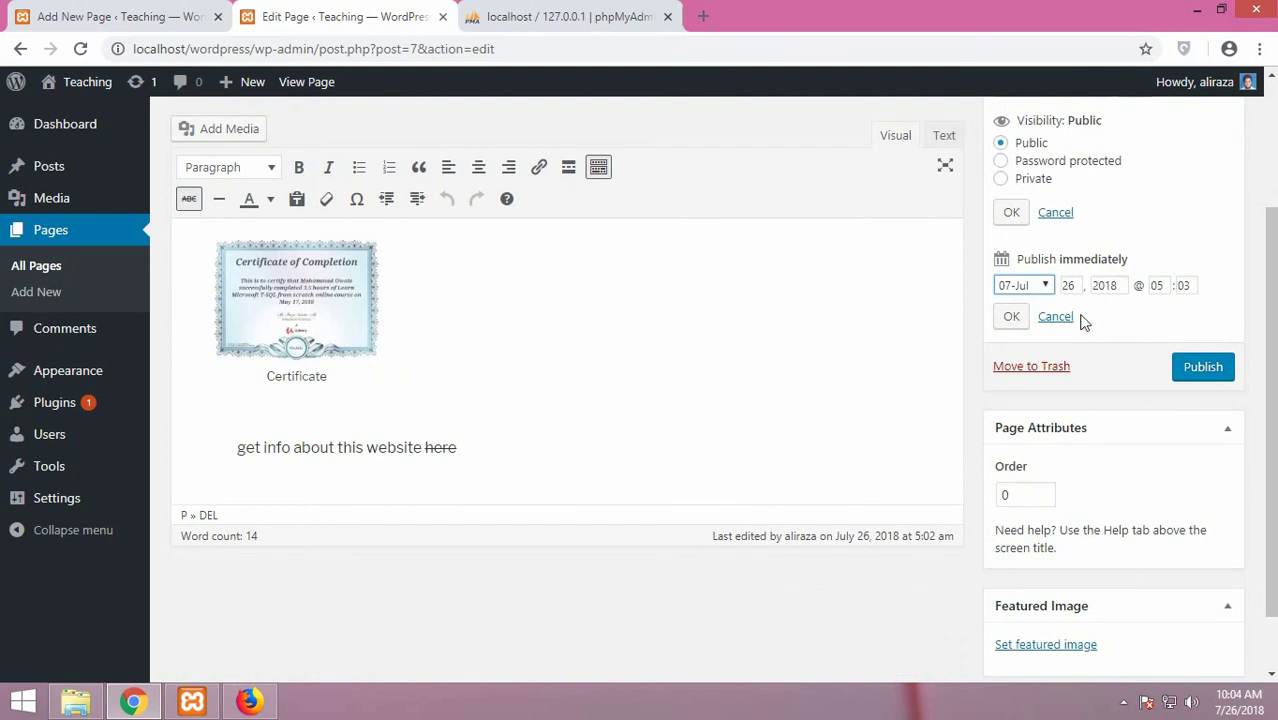
pyautogui.click(1133, 362)
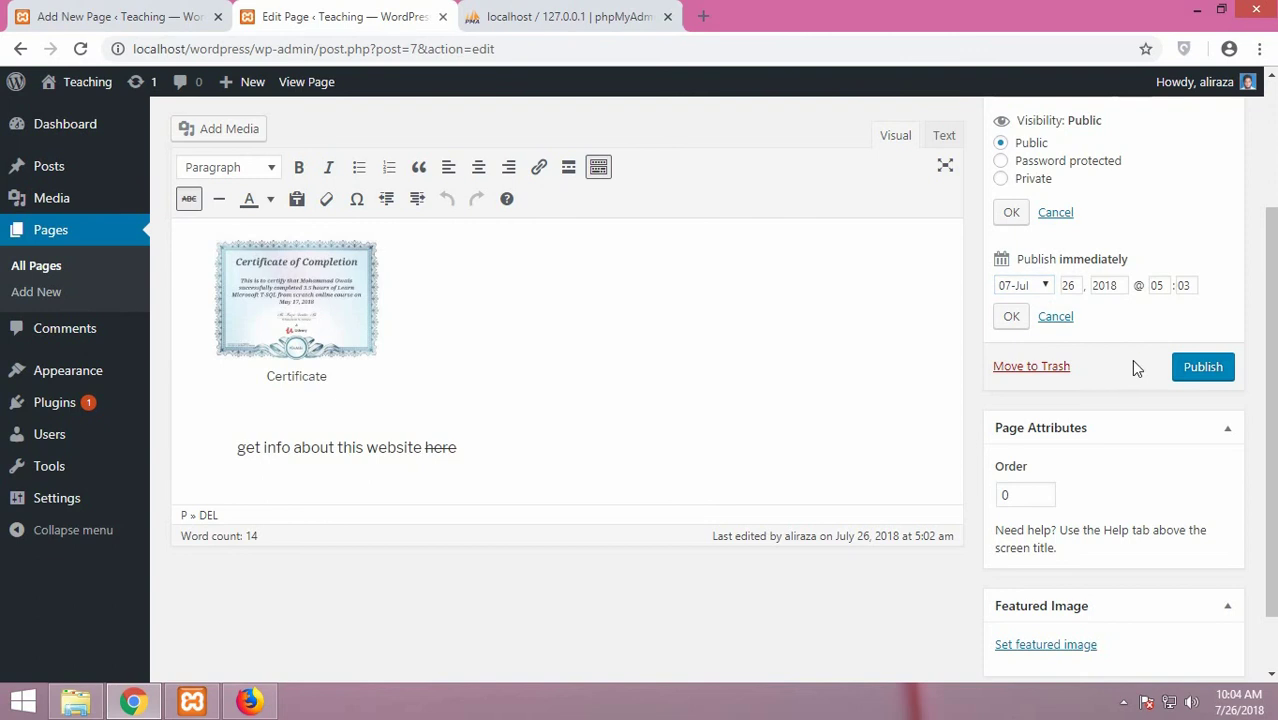
pyautogui.click(1199, 370)
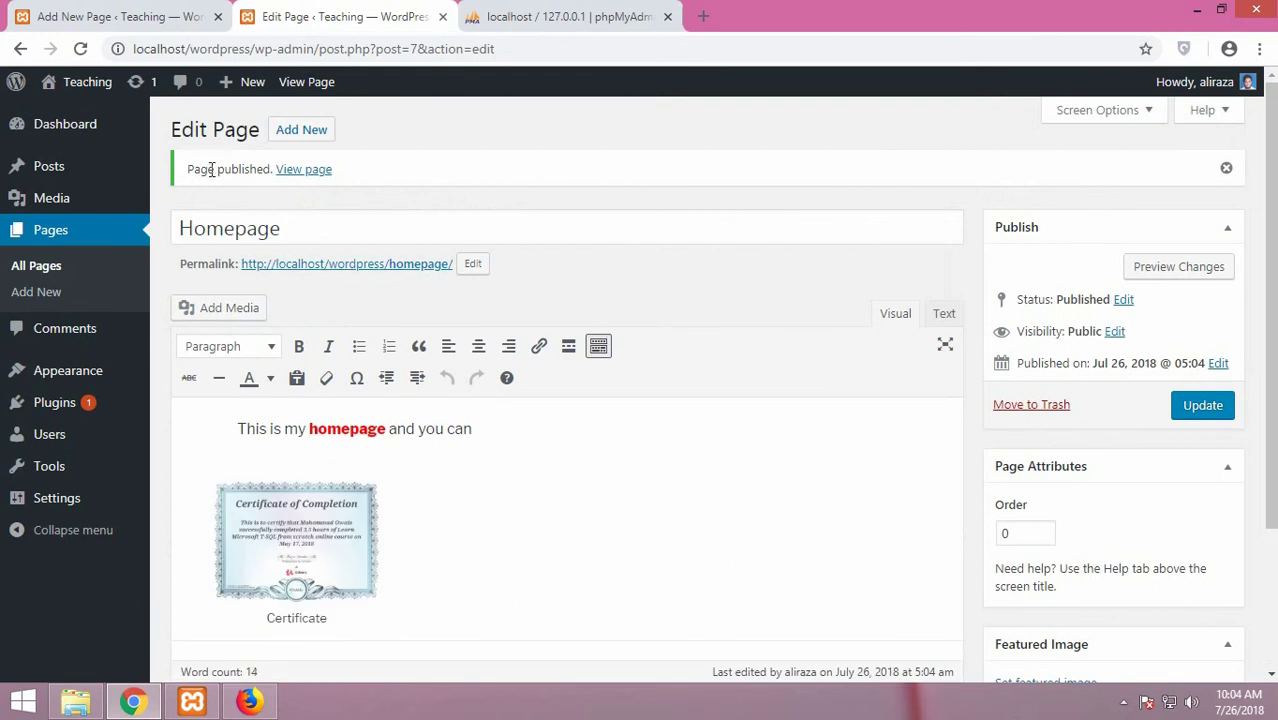
# Follow the View page link to see the live Homepage at /homepage/
pyautogui.click(298, 169)
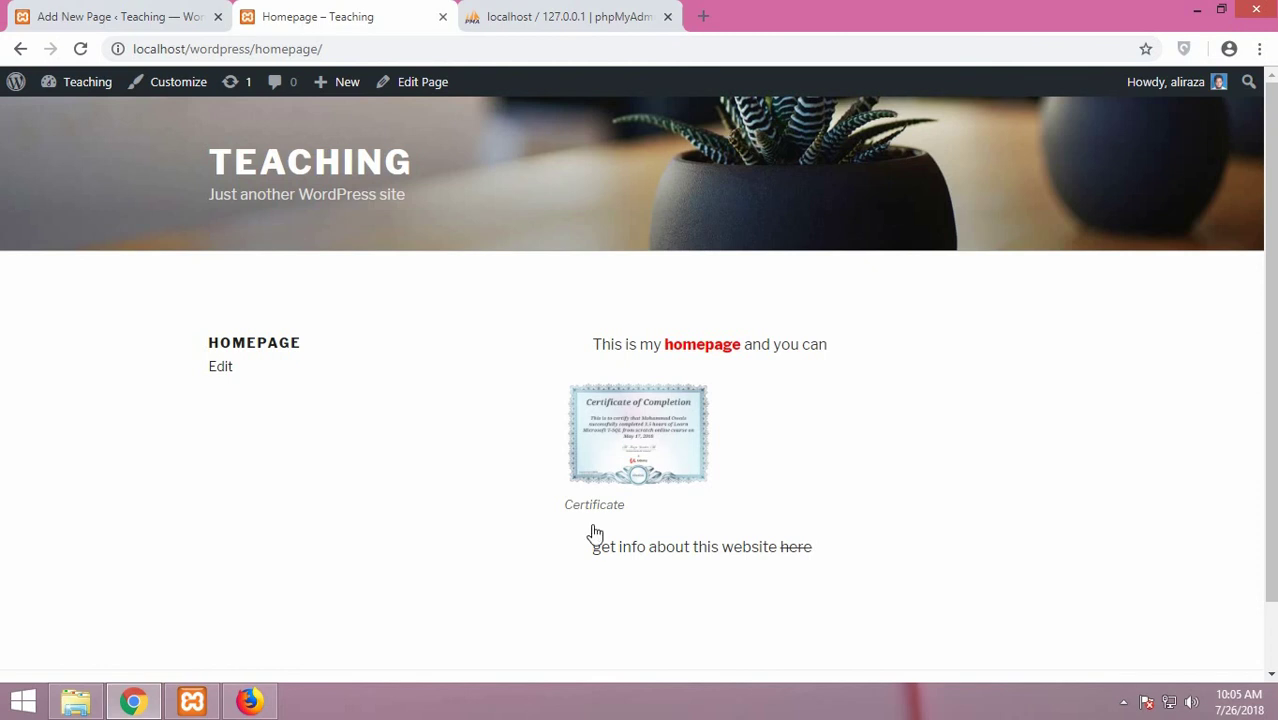
# Return to the Dashboard via the Teaching menu and start a page with Pages > Add New
pyautogui.moveTo(74, 90)
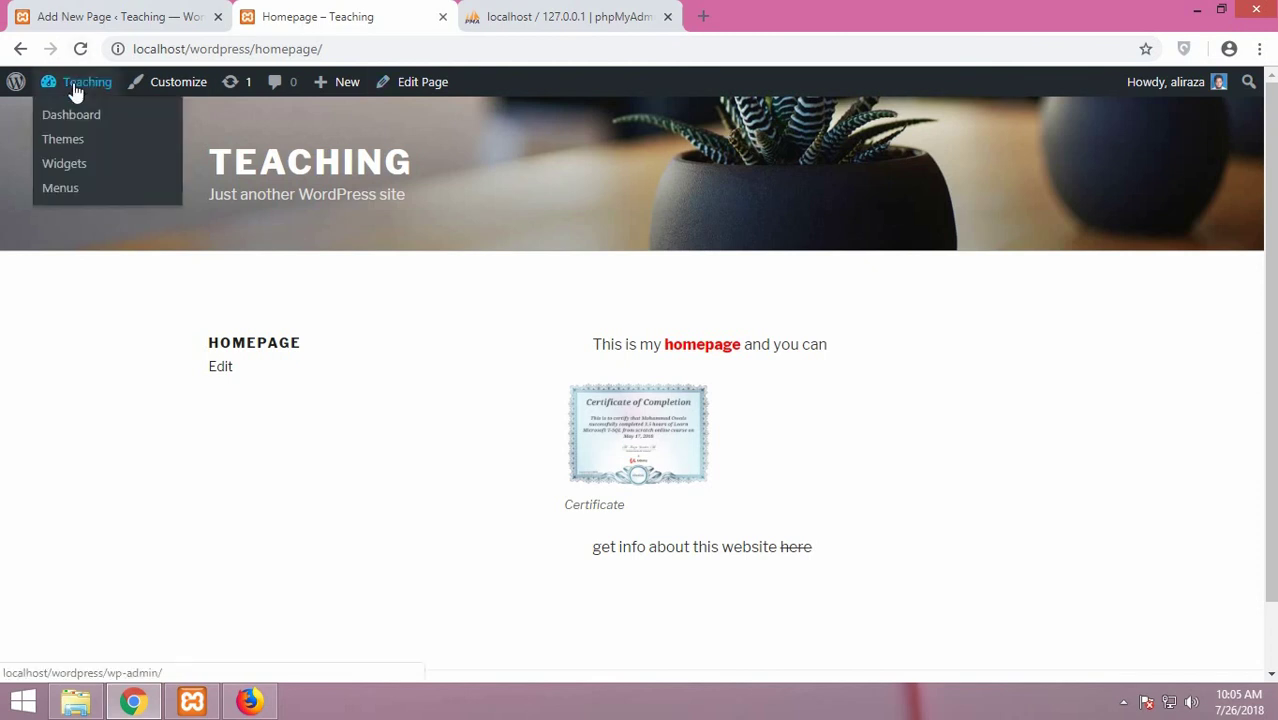
pyautogui.click(76, 122)
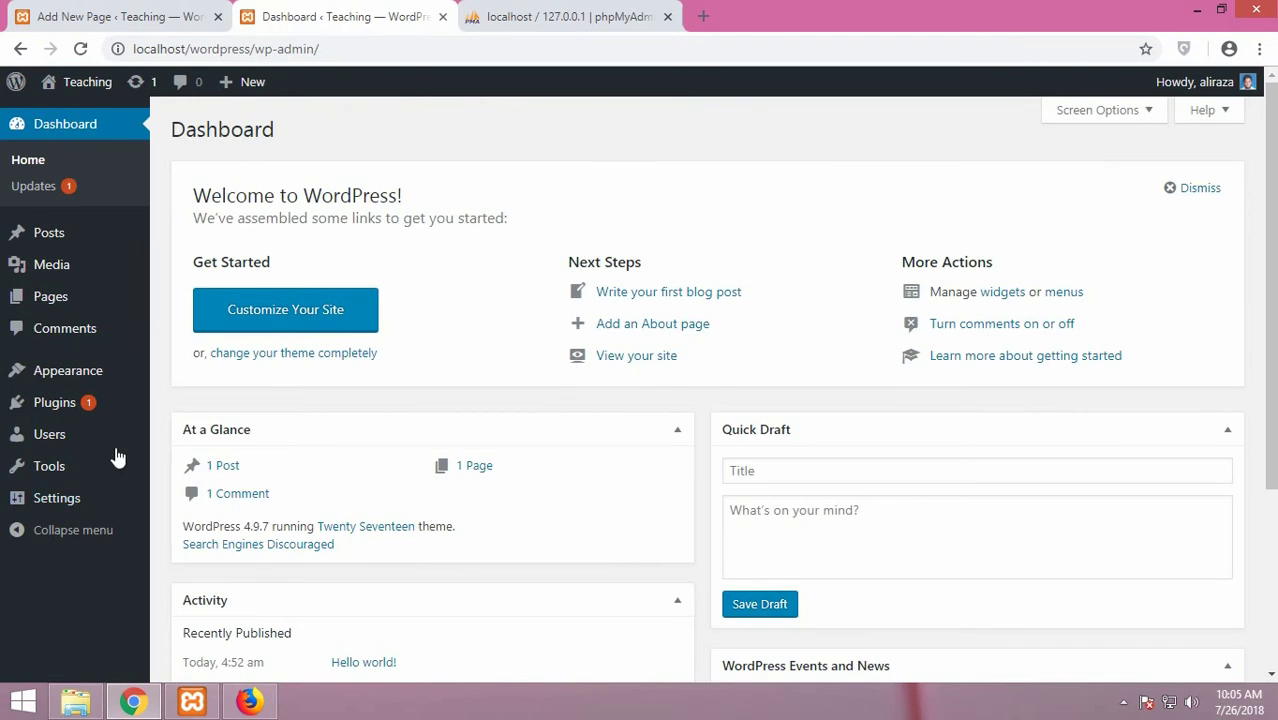
pyautogui.moveTo(62, 310)
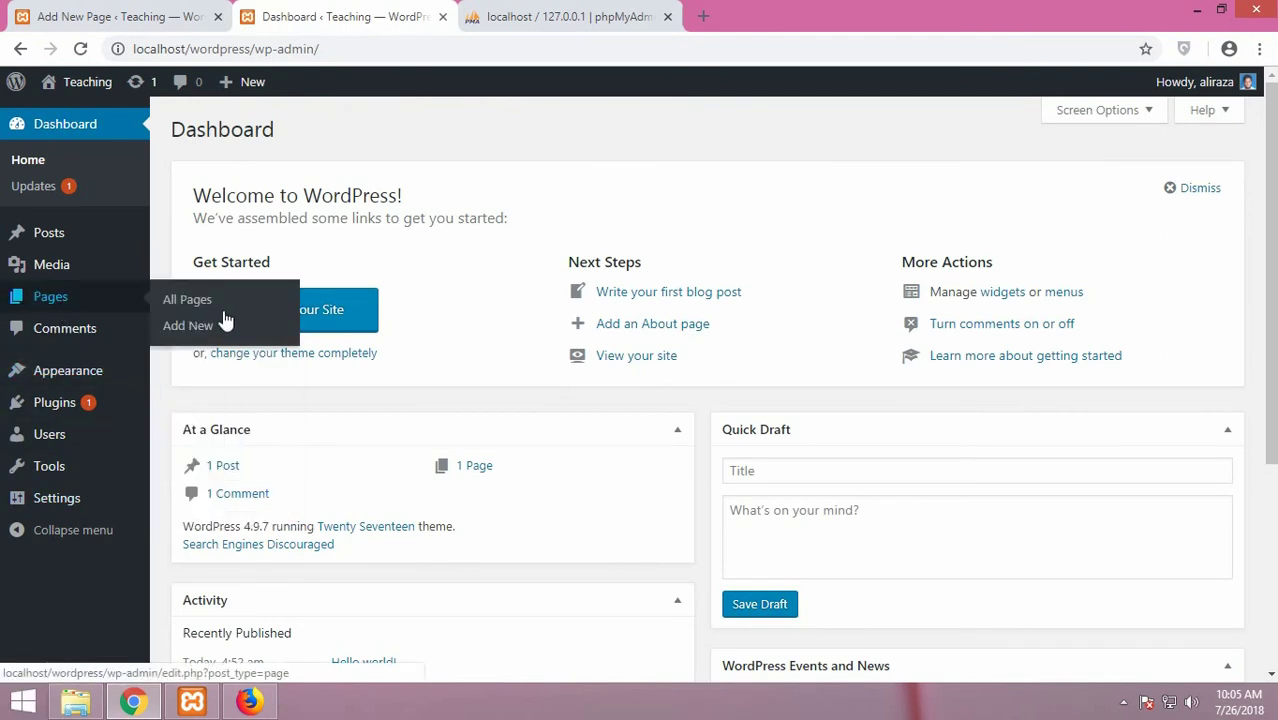
pyautogui.click(197, 325)
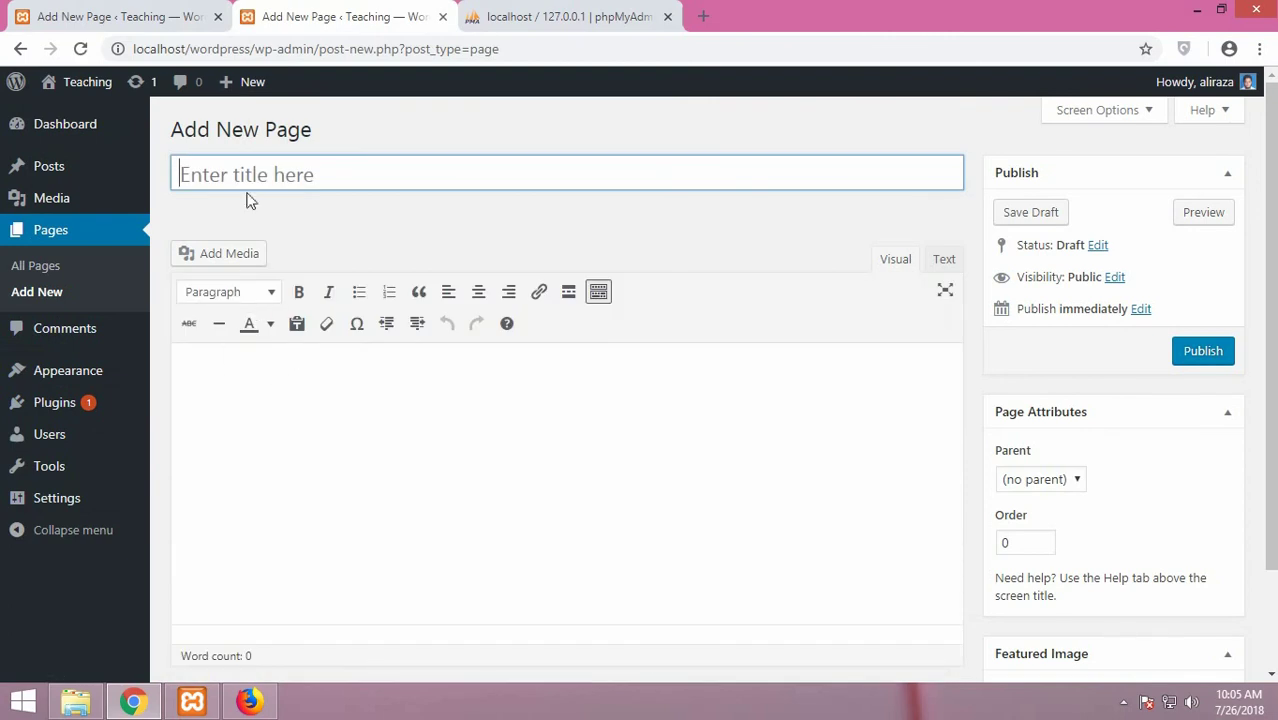
# Title the page 'Contact Us' and write a body greeting inviting everyone to write to the contact e-mail
pyautogui.write('Conta')
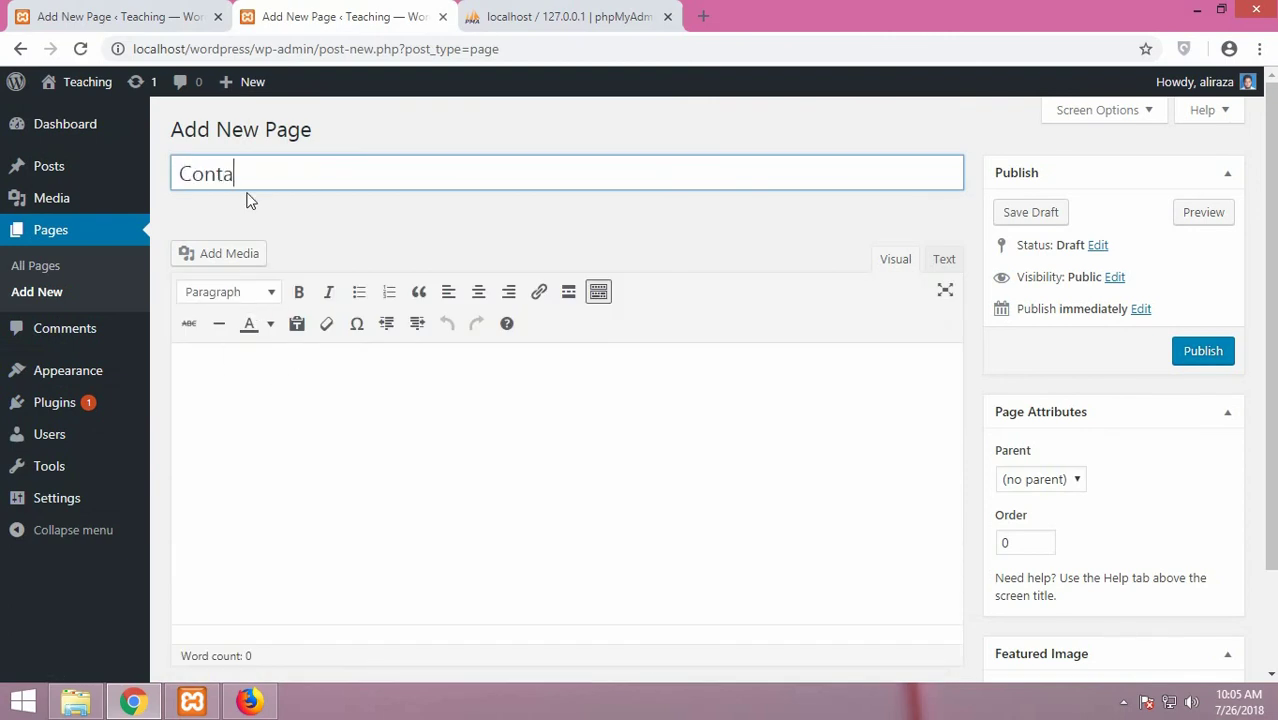
pyautogui.write('ct Us')
pyautogui.click(303, 380)
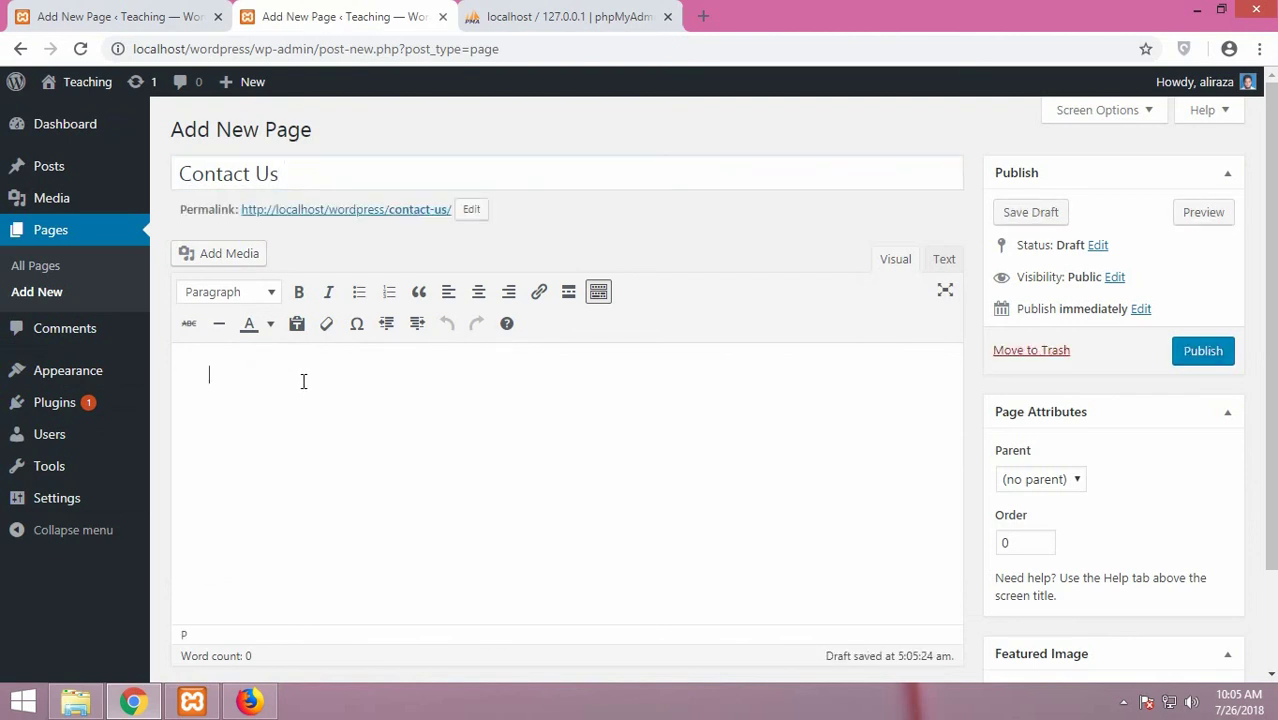
pyautogui.write('Hi every one ')
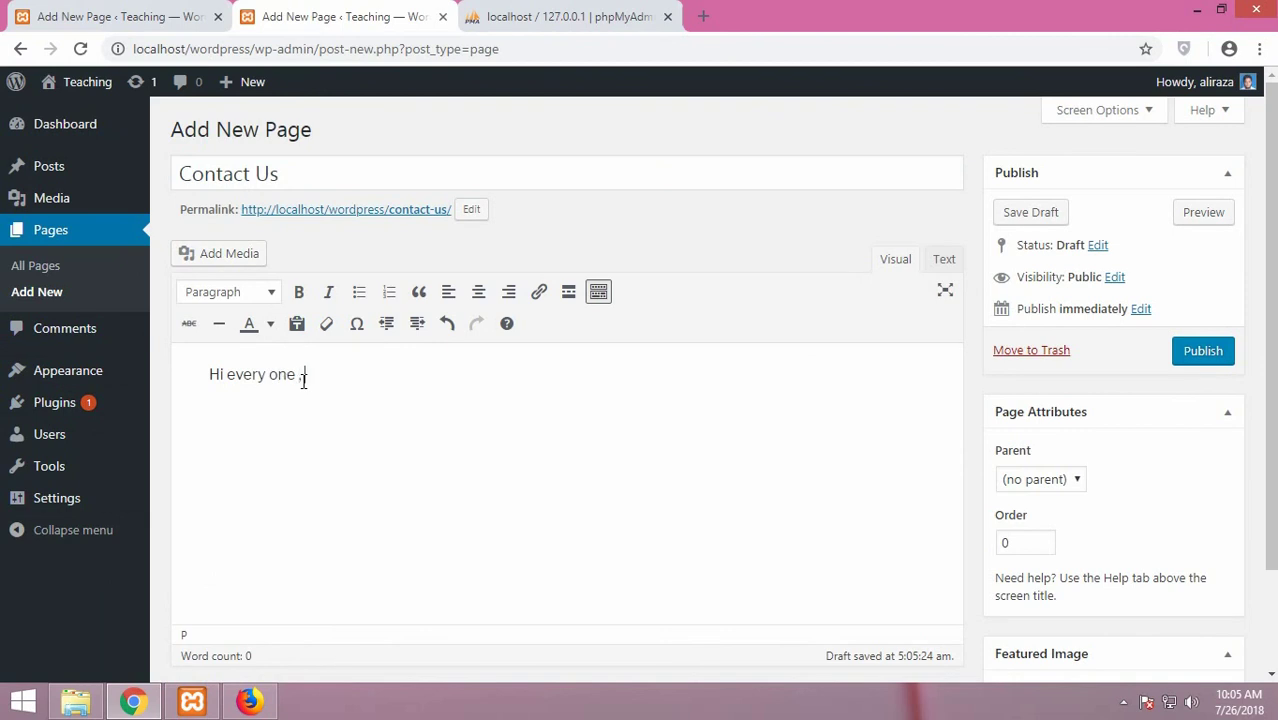
pyautogui.write('you can')
pyautogui.write(' con')
pyautogui.write('write to')
pyautogui.write(' us')
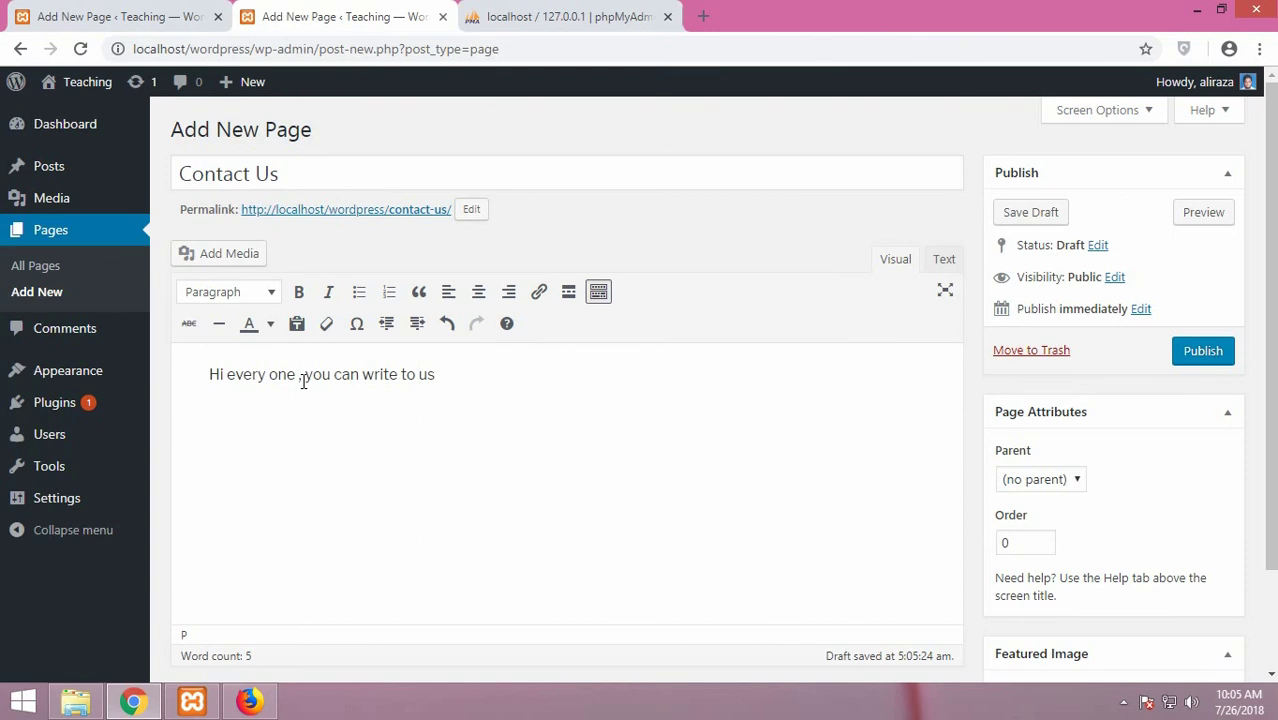
pyautogui.write(' @ abc@def.')
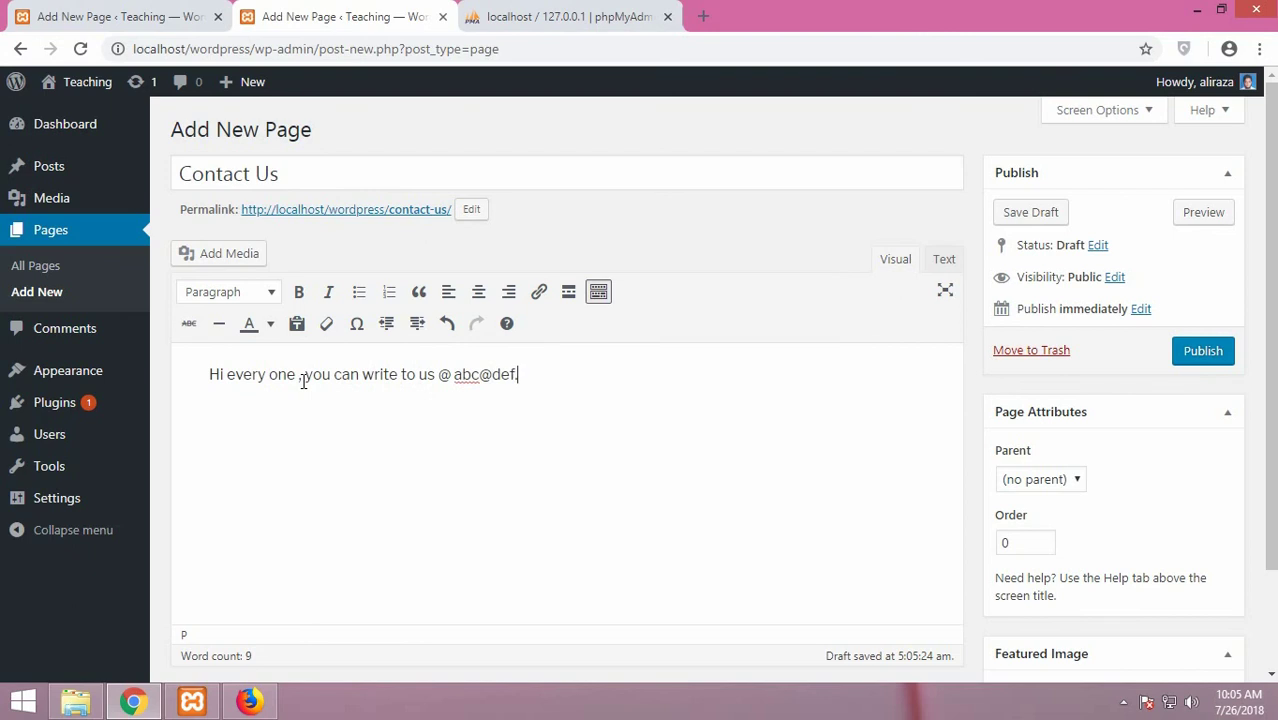
pyautogui.write('com')
pyautogui.scroll(-3, 305, 450)
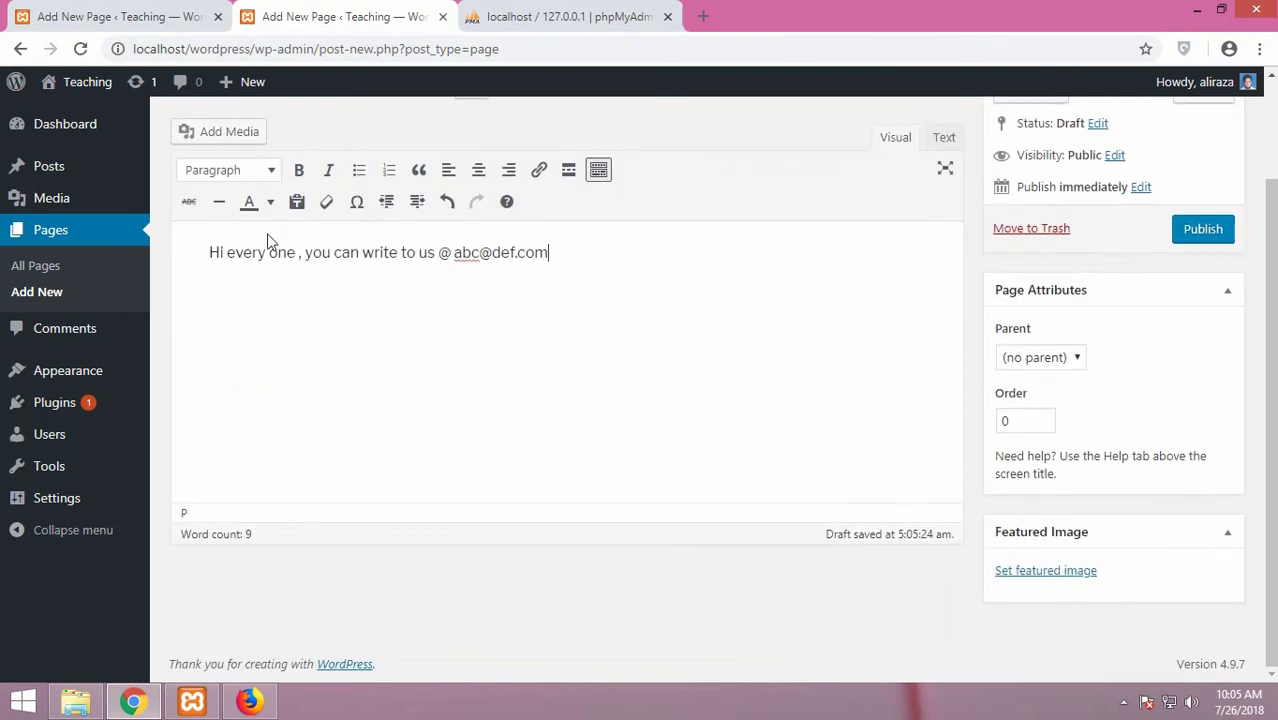
# Format the Contact Us greeting line as Heading 1
pyautogui.click(252, 172)
pyautogui.click(265, 238)
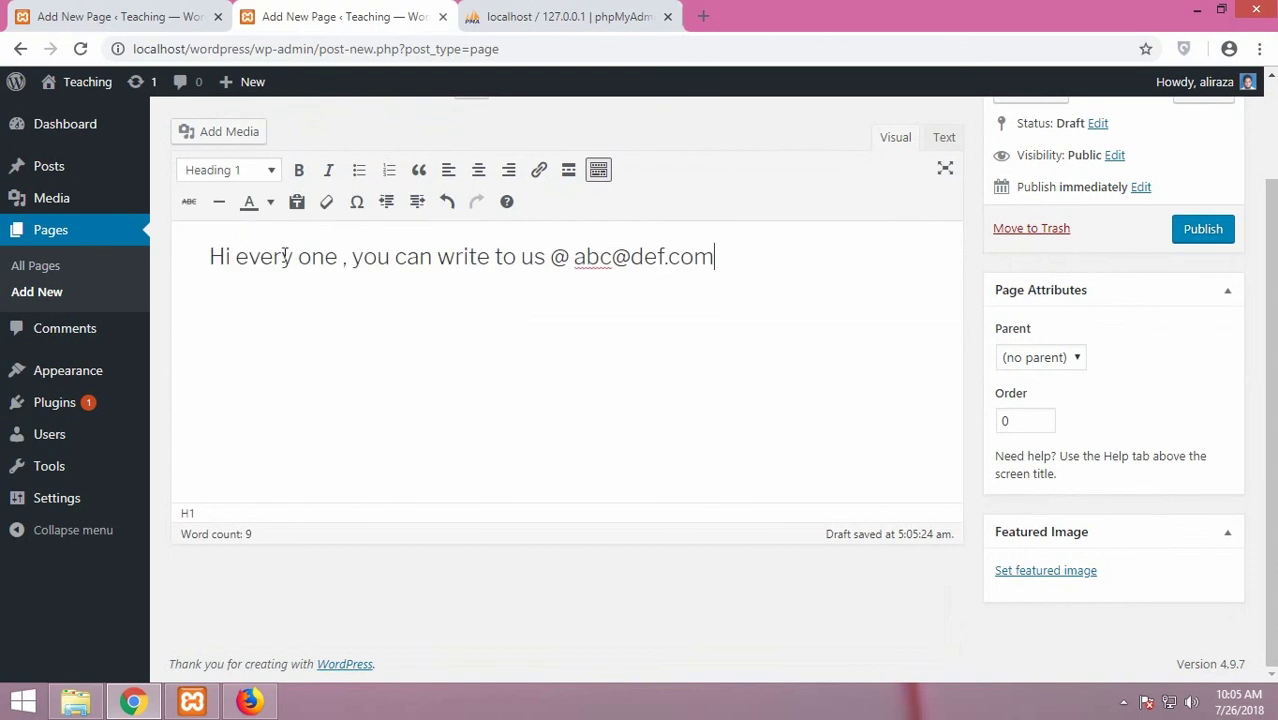
pyautogui.click(209, 260)
# Keep the page's parent as (no parent) and select the Order value 0
pyautogui.click(1068, 359)
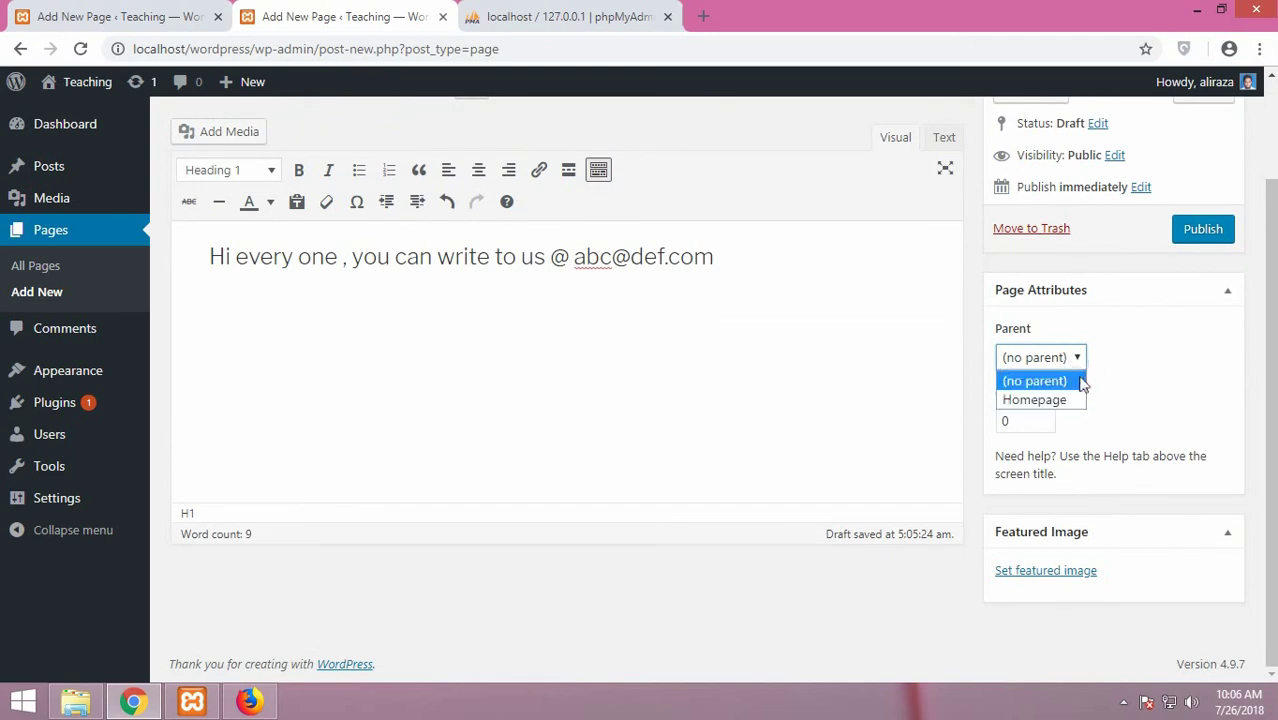
pyautogui.click(1146, 358)
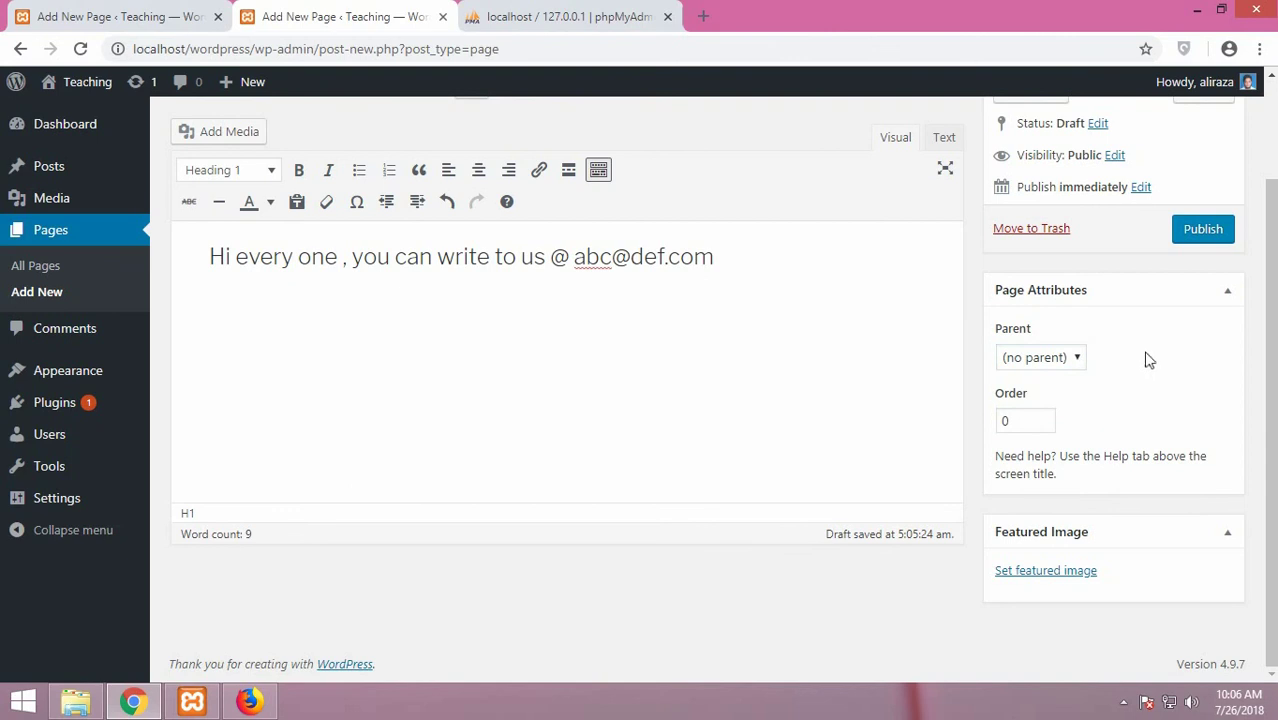
pyautogui.click(1014, 421)
pyautogui.doubleClick(1022, 421)
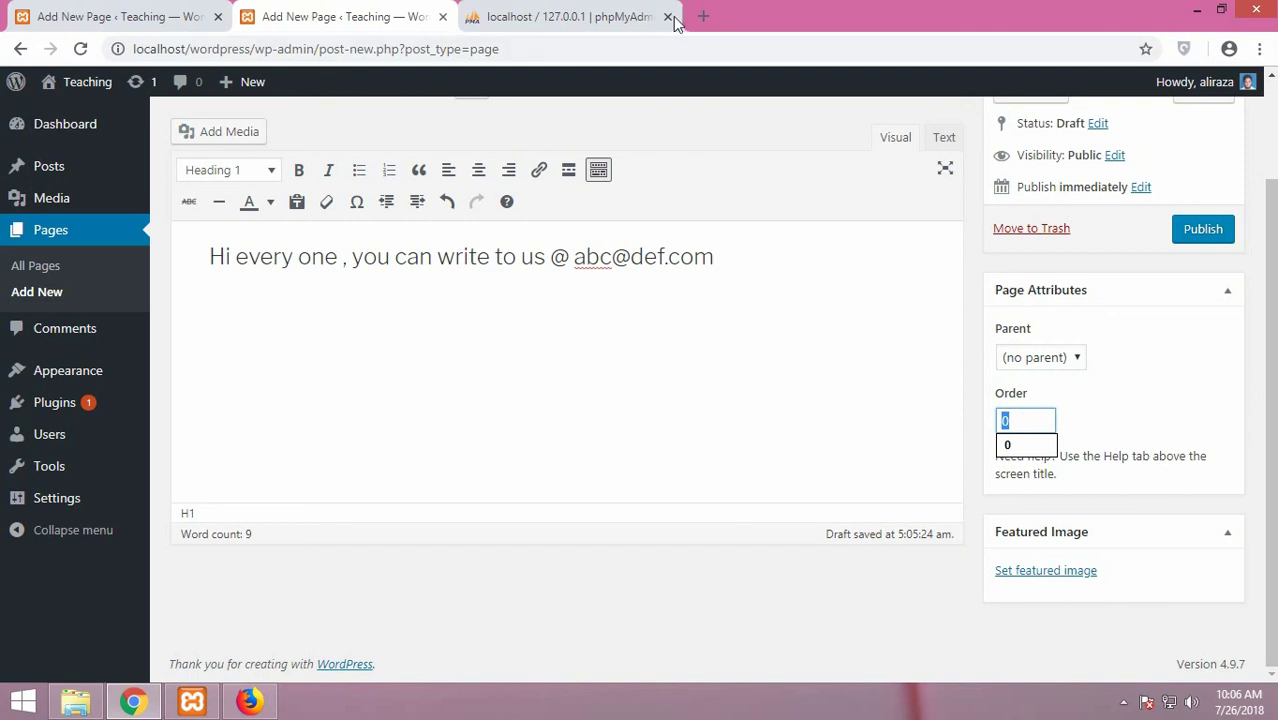
# Enter localhost/wordpress in Chrome's phpMyAdmin tab, then switch to Firefox and select its address
pyautogui.click(562, 19)
pyautogui.click(556, 48)
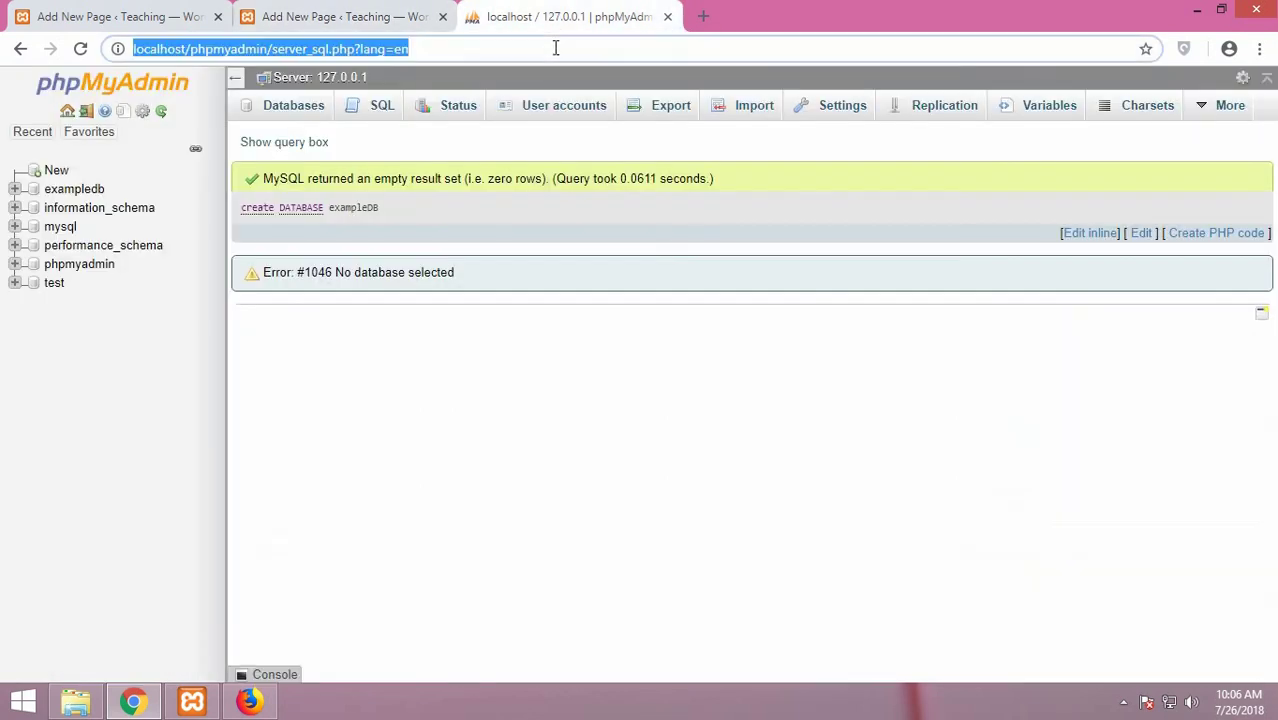
pyautogui.write('word')
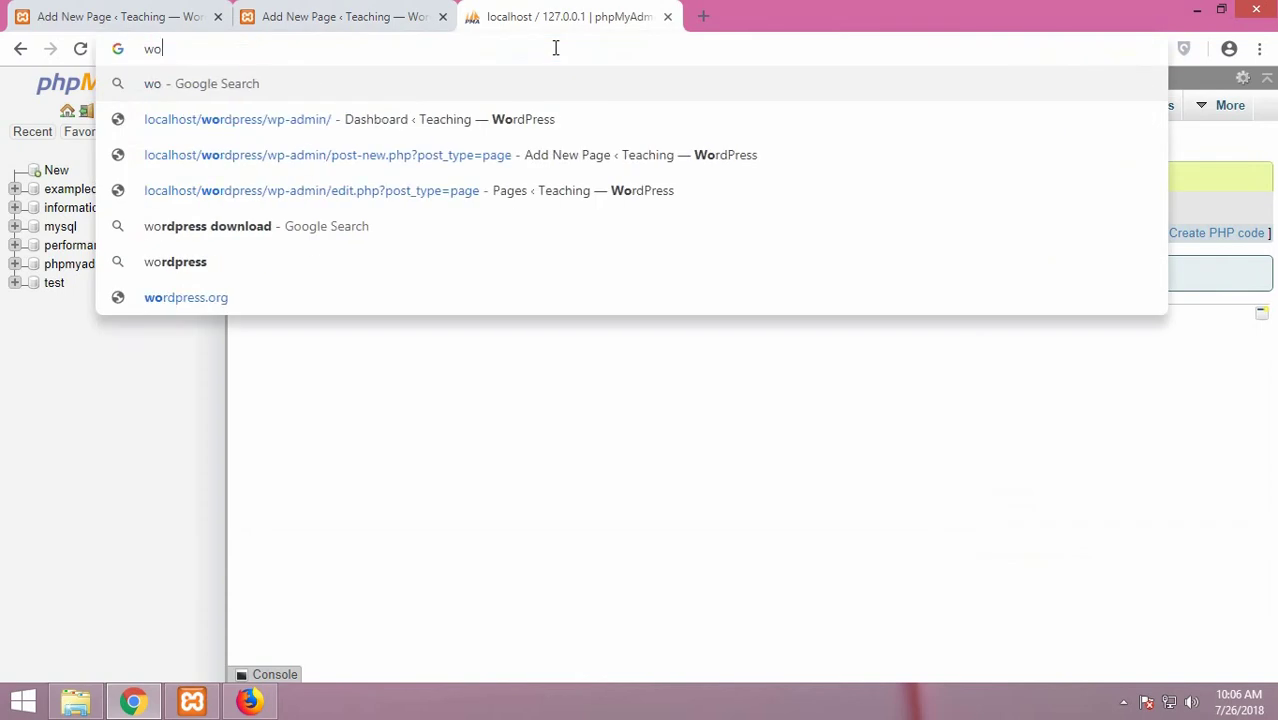
pyautogui.press('BackSpace')
pyautogui.press('BackSpace')
pyautogui.press('BackSpace')
pyautogui.press('BackSpace')
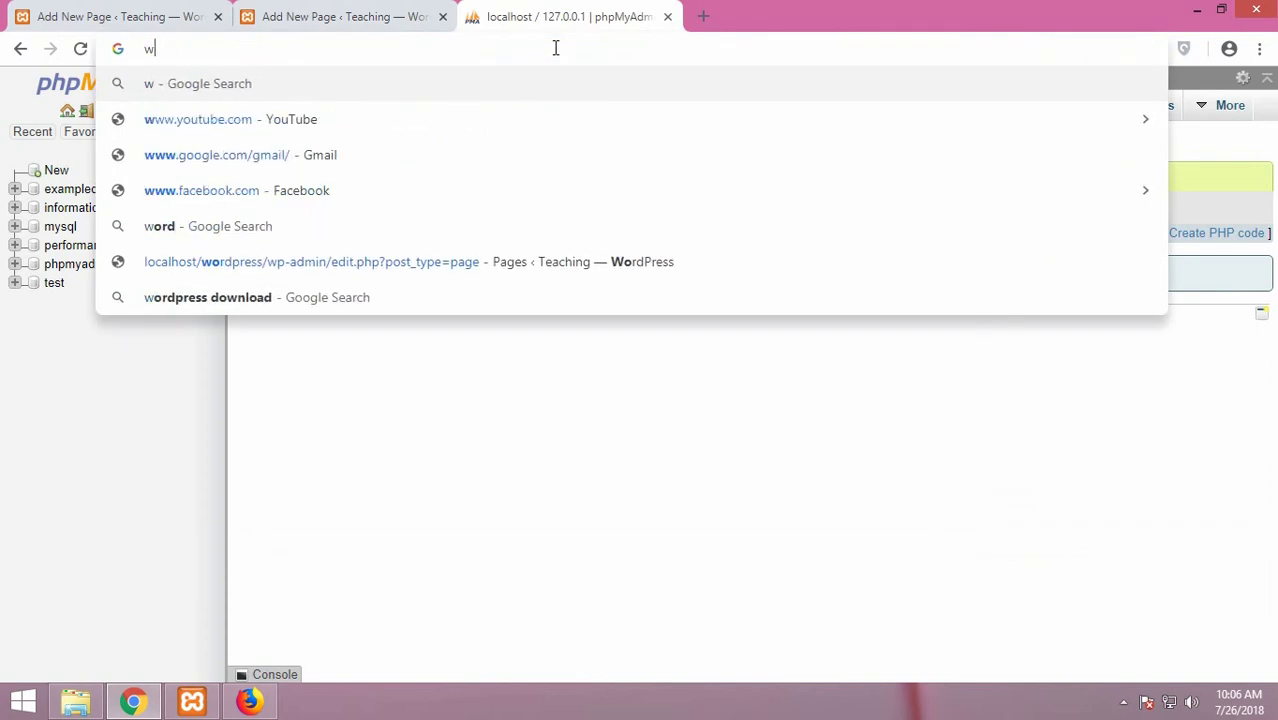
pyautogui.write('localhost')
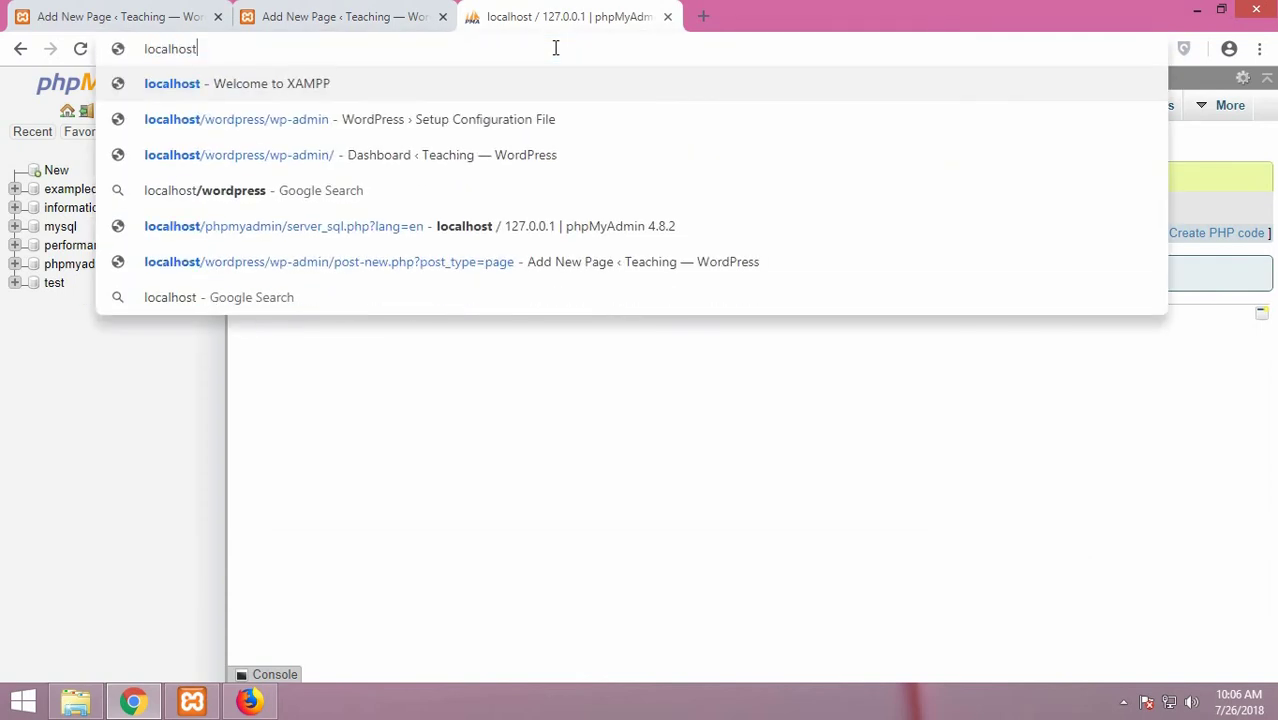
pyautogui.write('.')
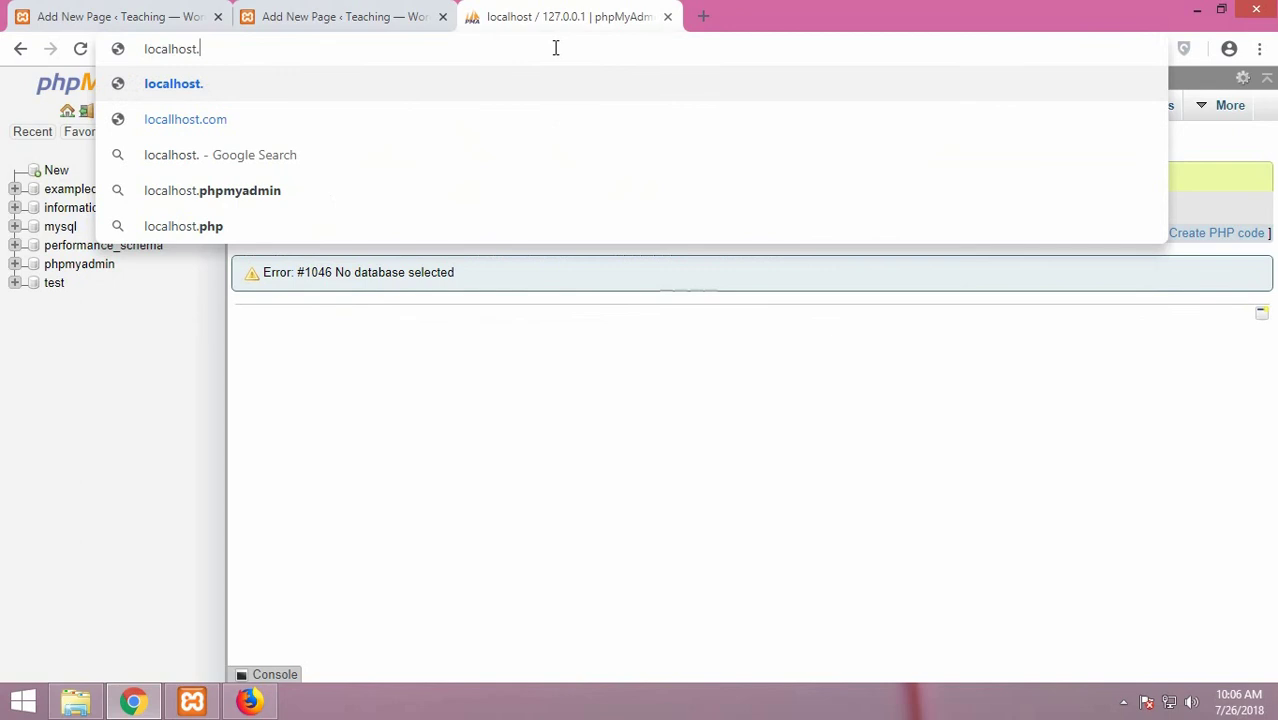
pyautogui.press('BackSpace')
pyautogui.write('/word')
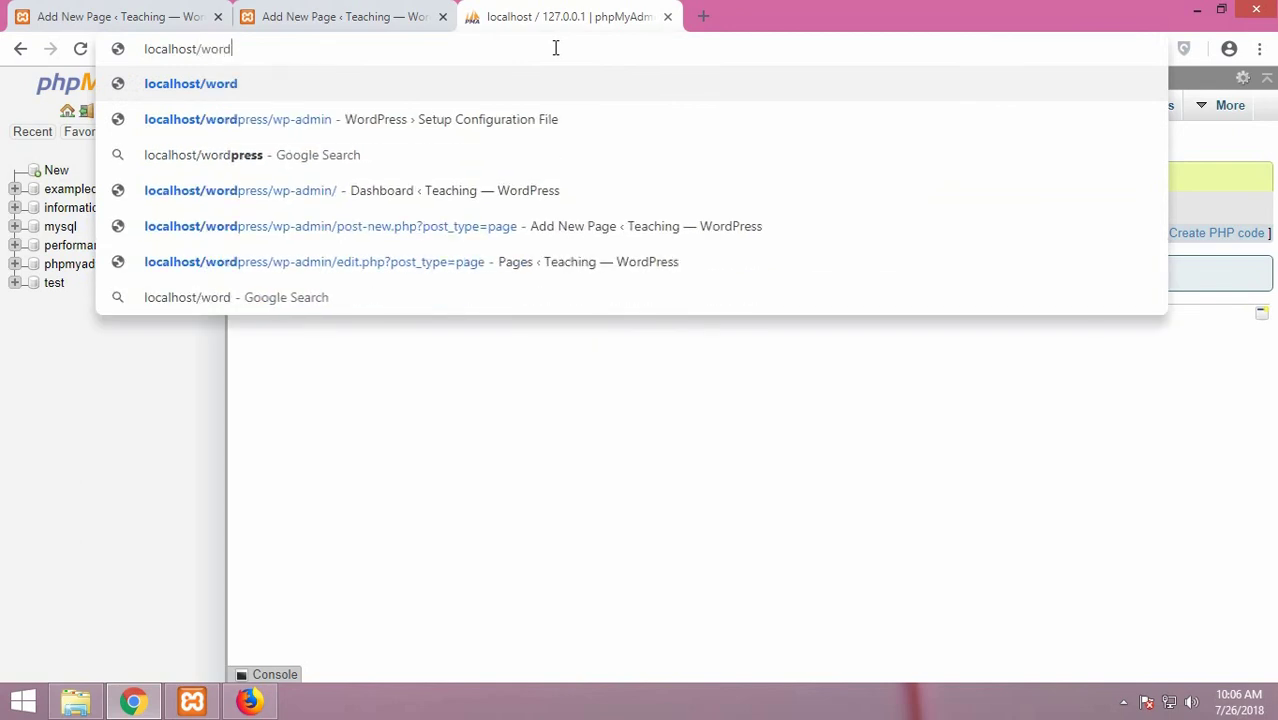
pyautogui.write('press')
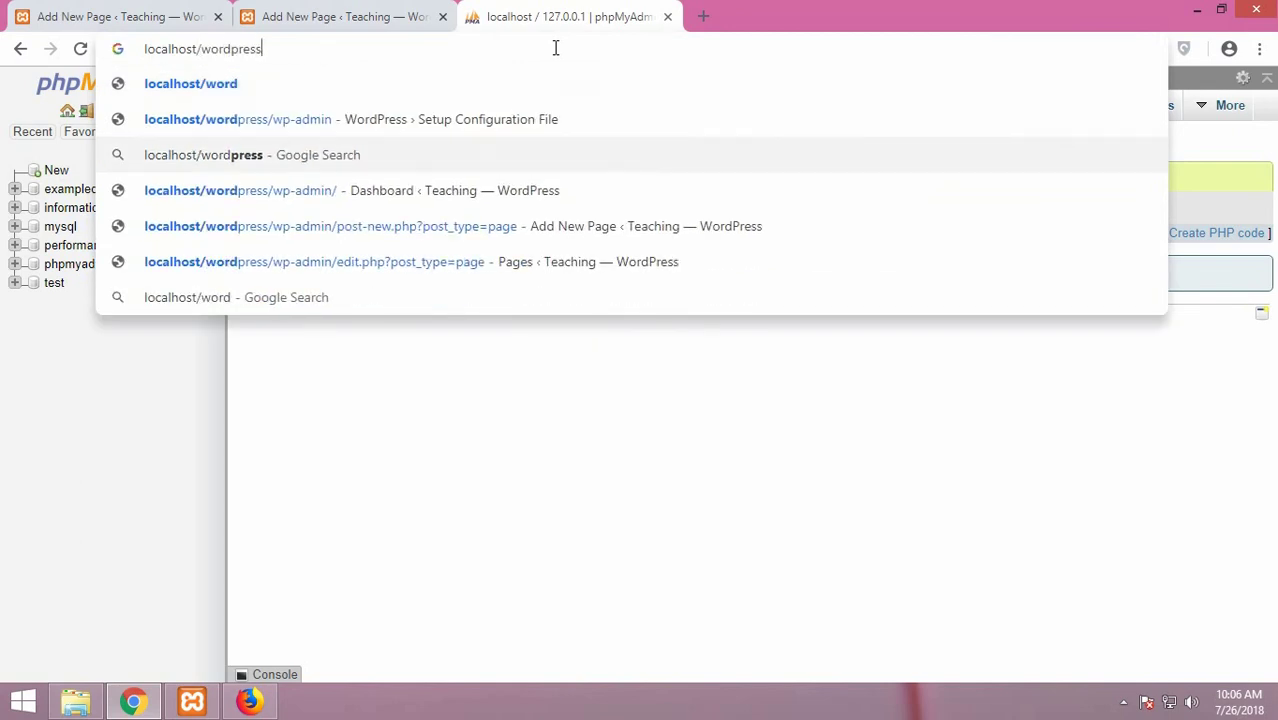
pyautogui.press('Return')
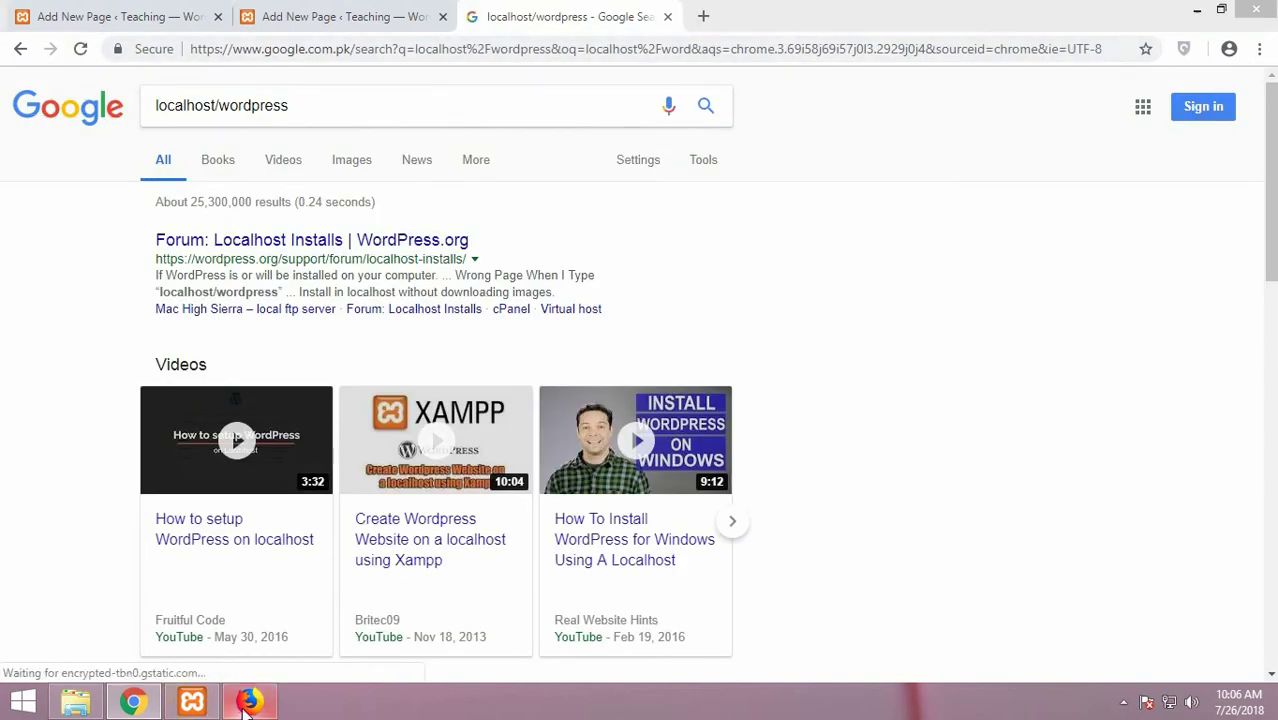
pyautogui.hotkey('alt', 'Tab')
pyautogui.click(408, 51)
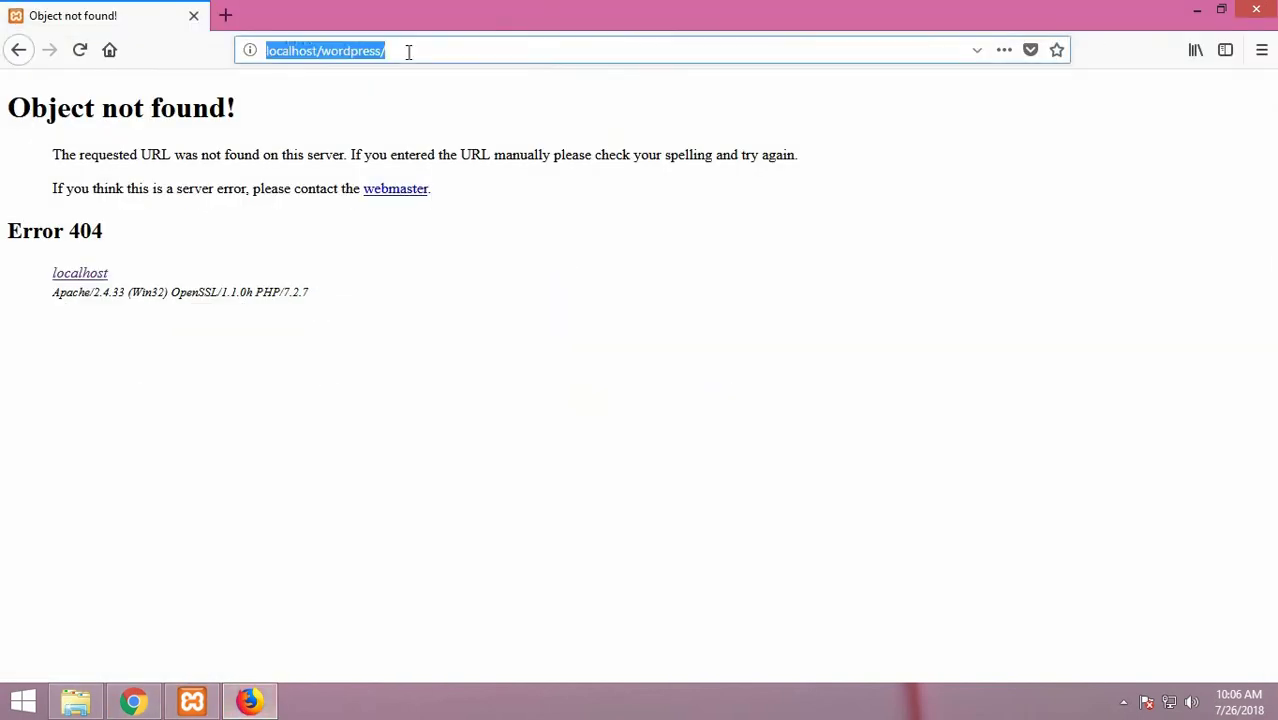
# Reload localhost/wordpress/ in Firefox and scroll through the live Teaching site
pyautogui.press('Return')
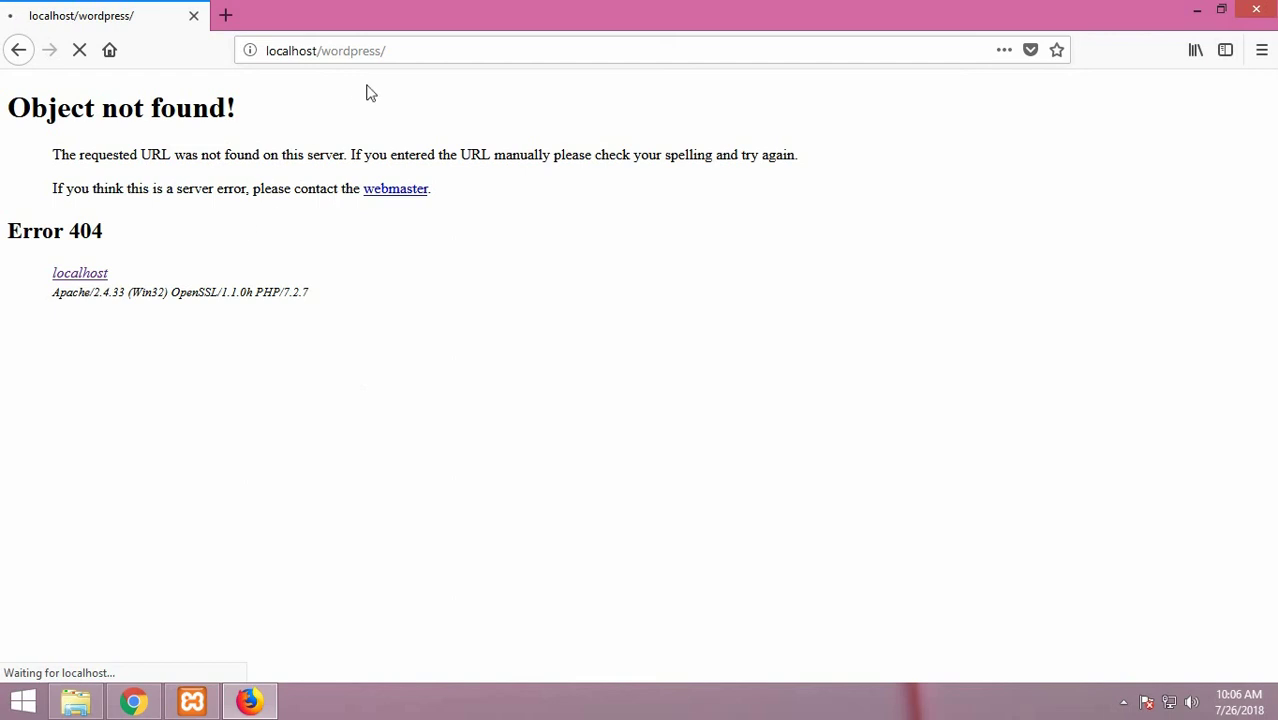
pyautogui.moveTo(238, 702)
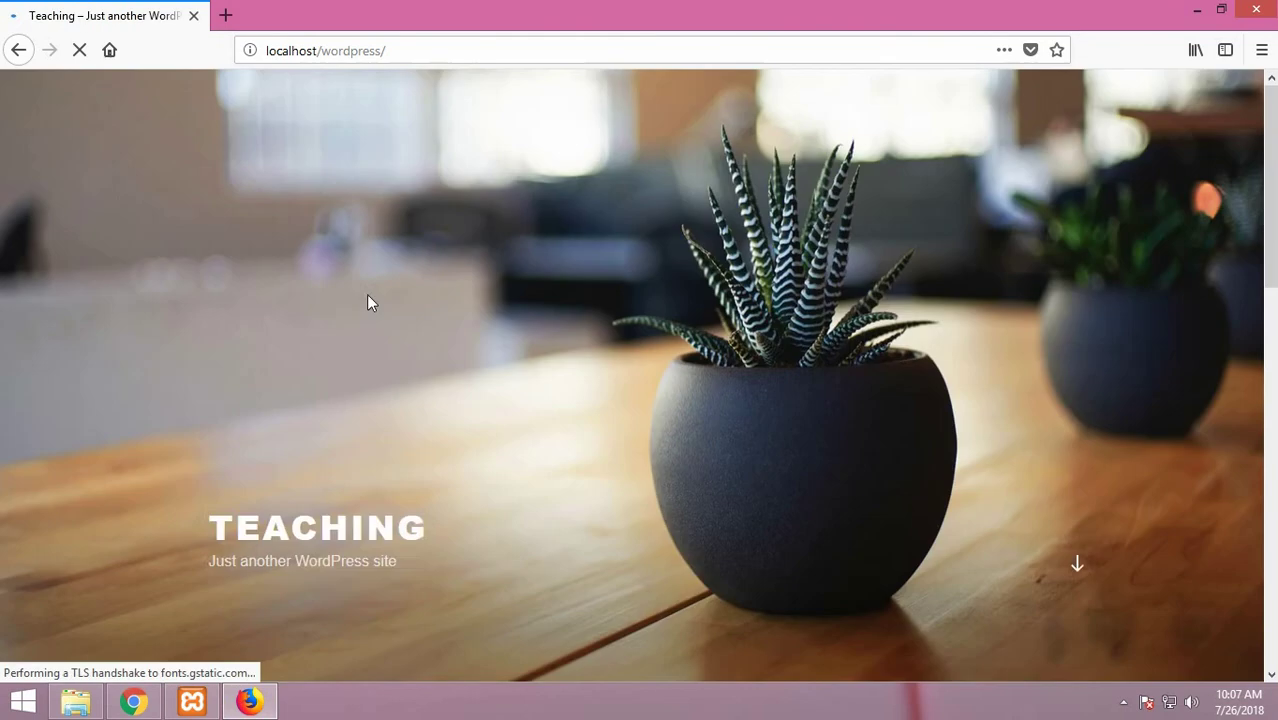
pyautogui.scroll(-4, 444, 377)
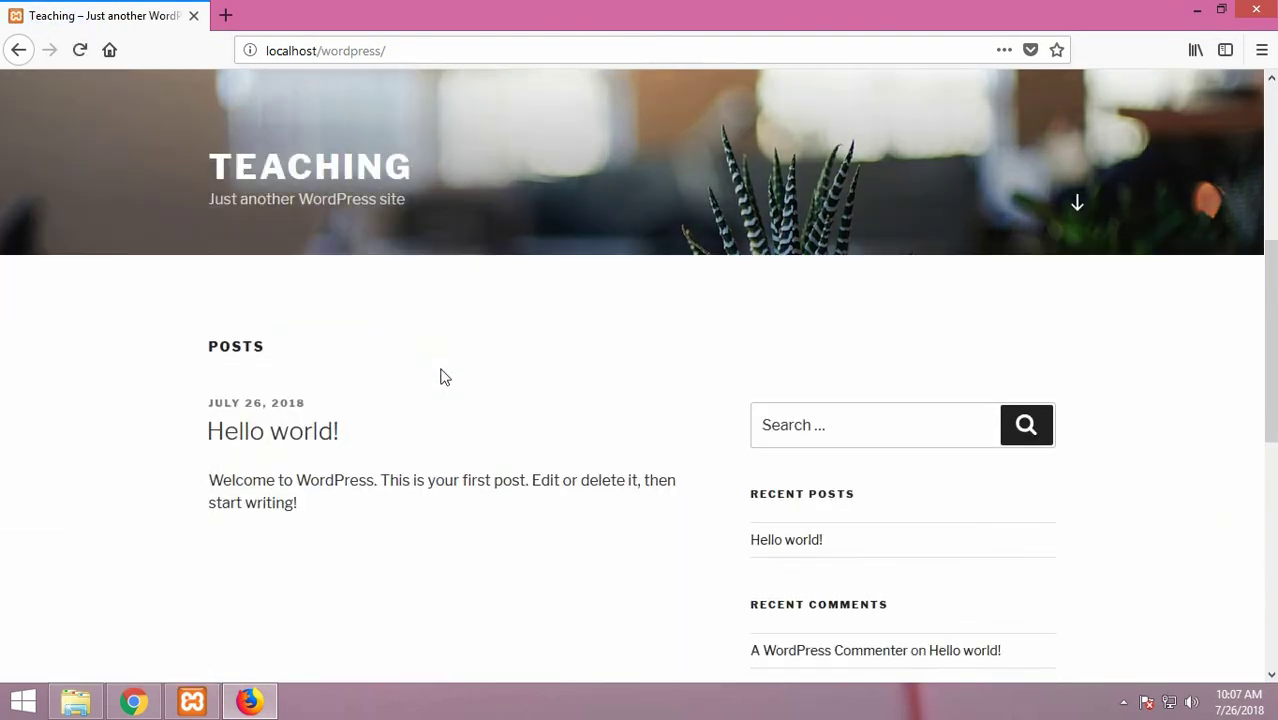
pyautogui.scroll(-3, 444, 377)
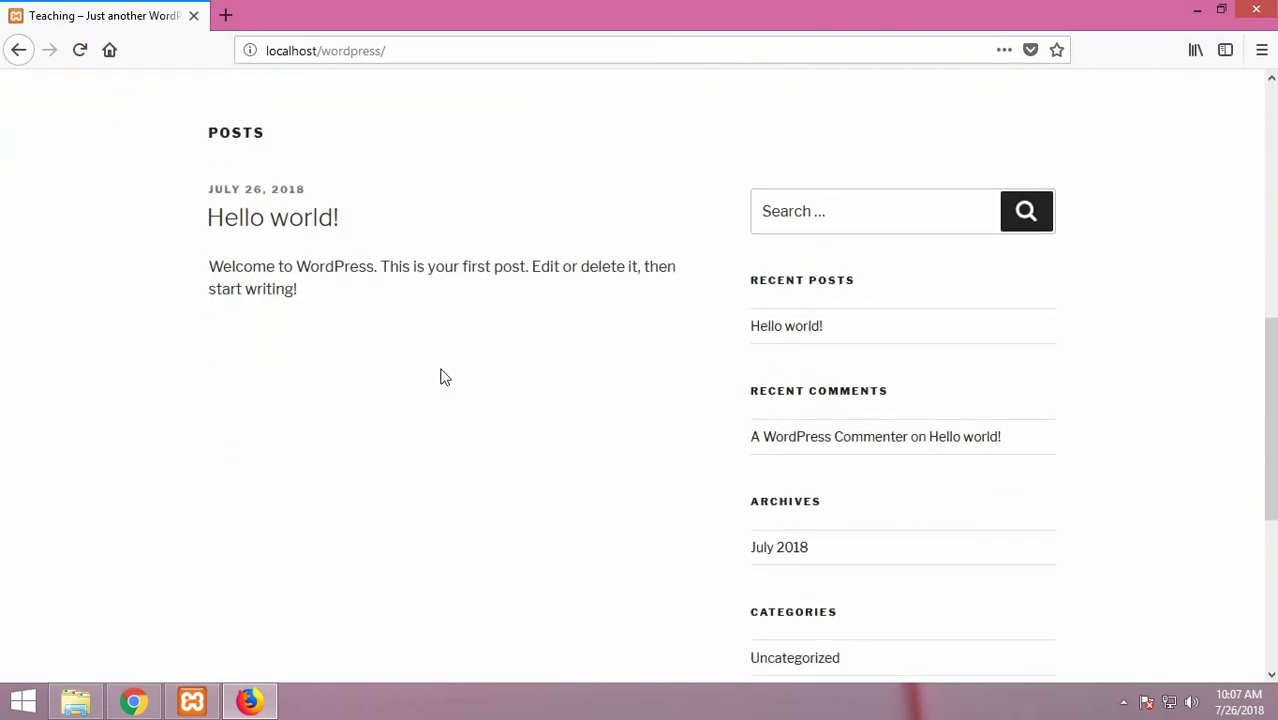
pyautogui.scroll(-3, 444, 377)
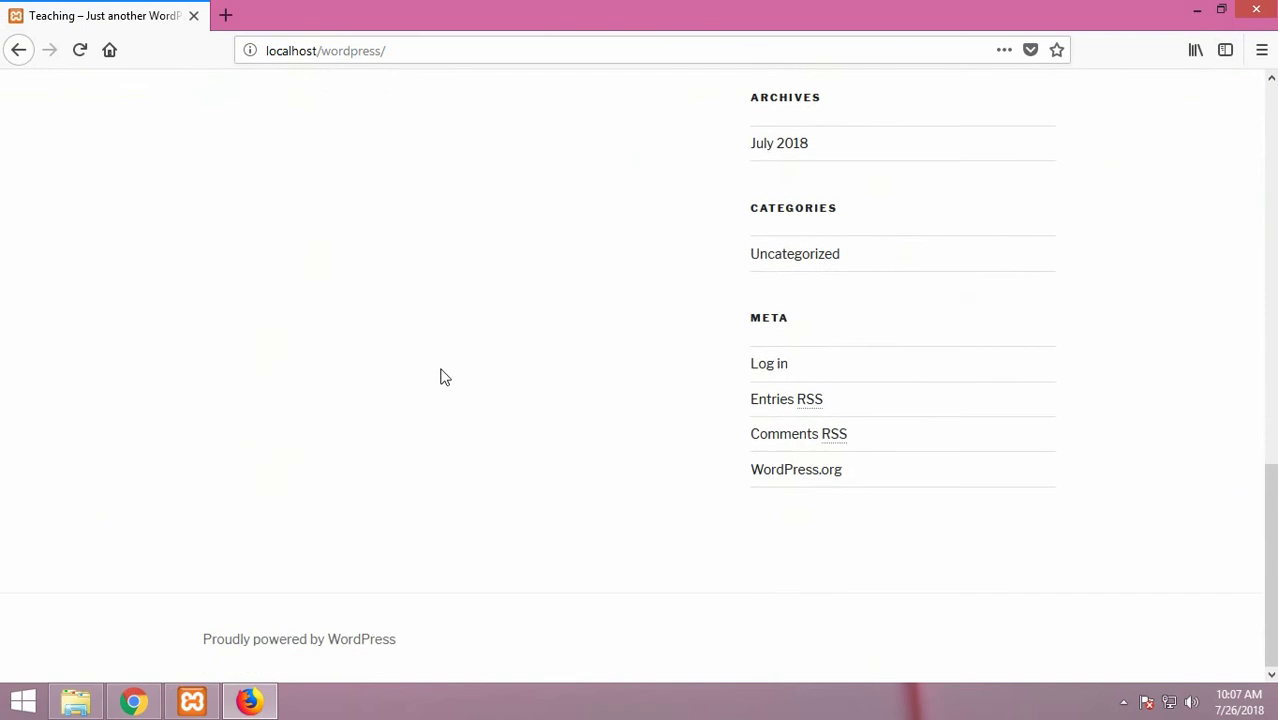
pyautogui.scroll(6, 444, 377)
pyautogui.scroll(4, 444, 377)
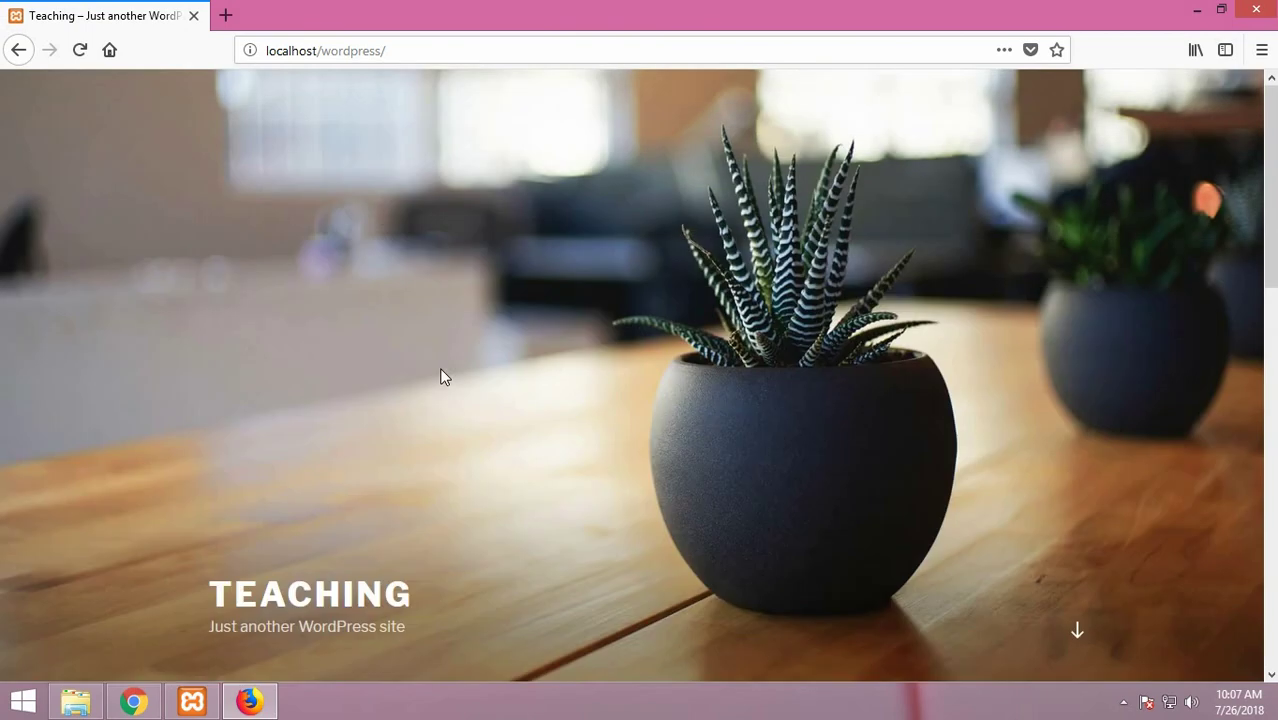
# Go to localhost/wordpress/homepage/ to view the published Homepage with its certificate
pyautogui.click(421, 56)
pyautogui.click(443, 44)
pyautogui.write('h')
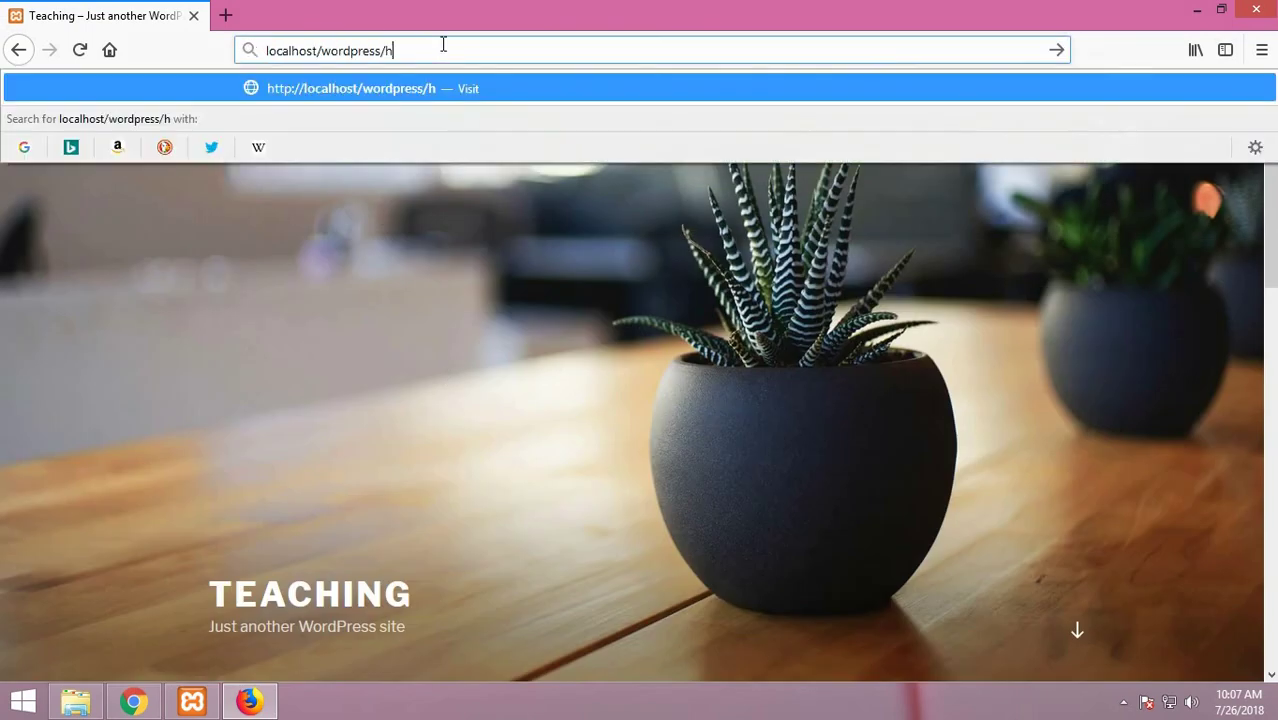
pyautogui.write('omepage')
pyautogui.press('Return')
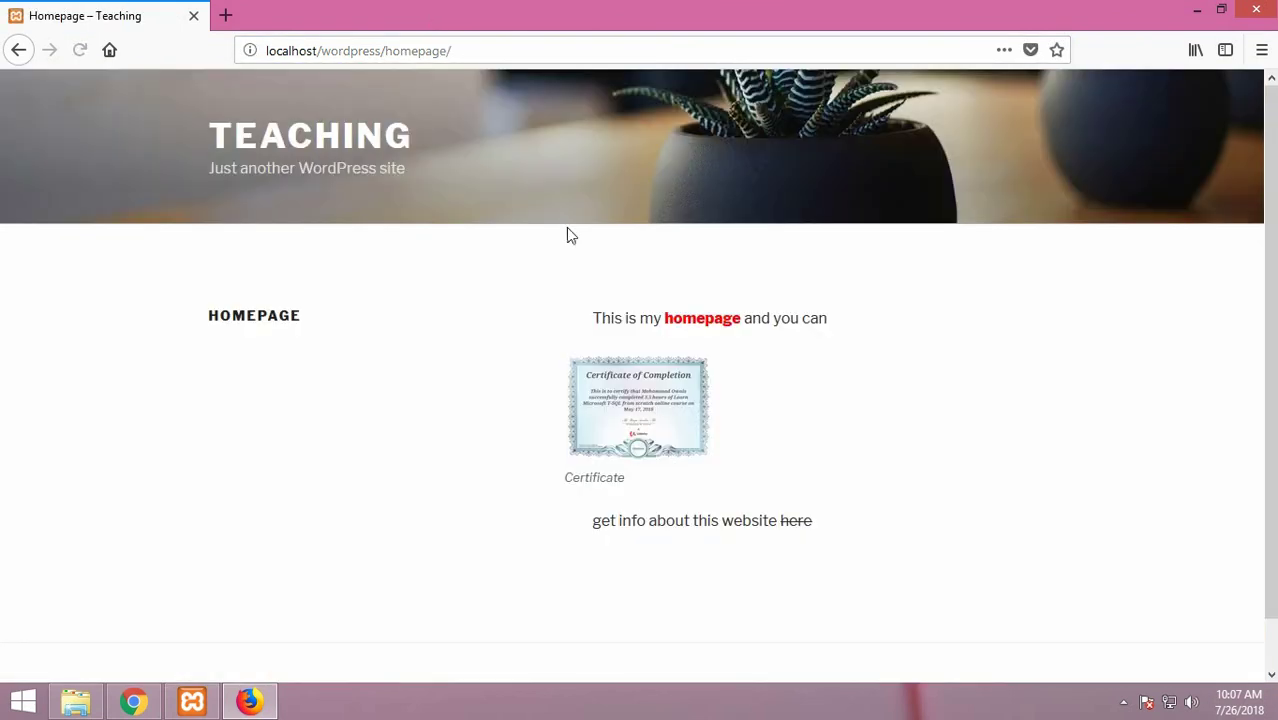
pyautogui.scroll(-1, 362, 551)
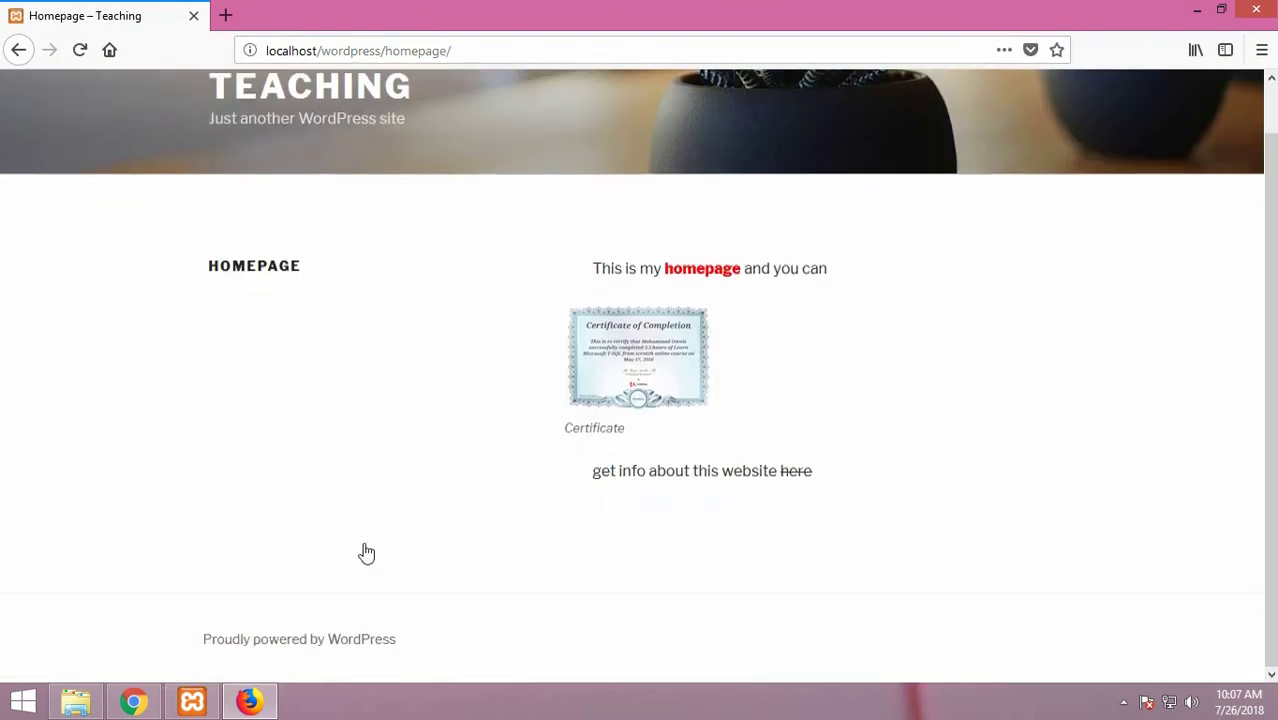
# Bring Firefox back to front and go to localhost/wordpress/wp-admin
pyautogui.click(131, 703)
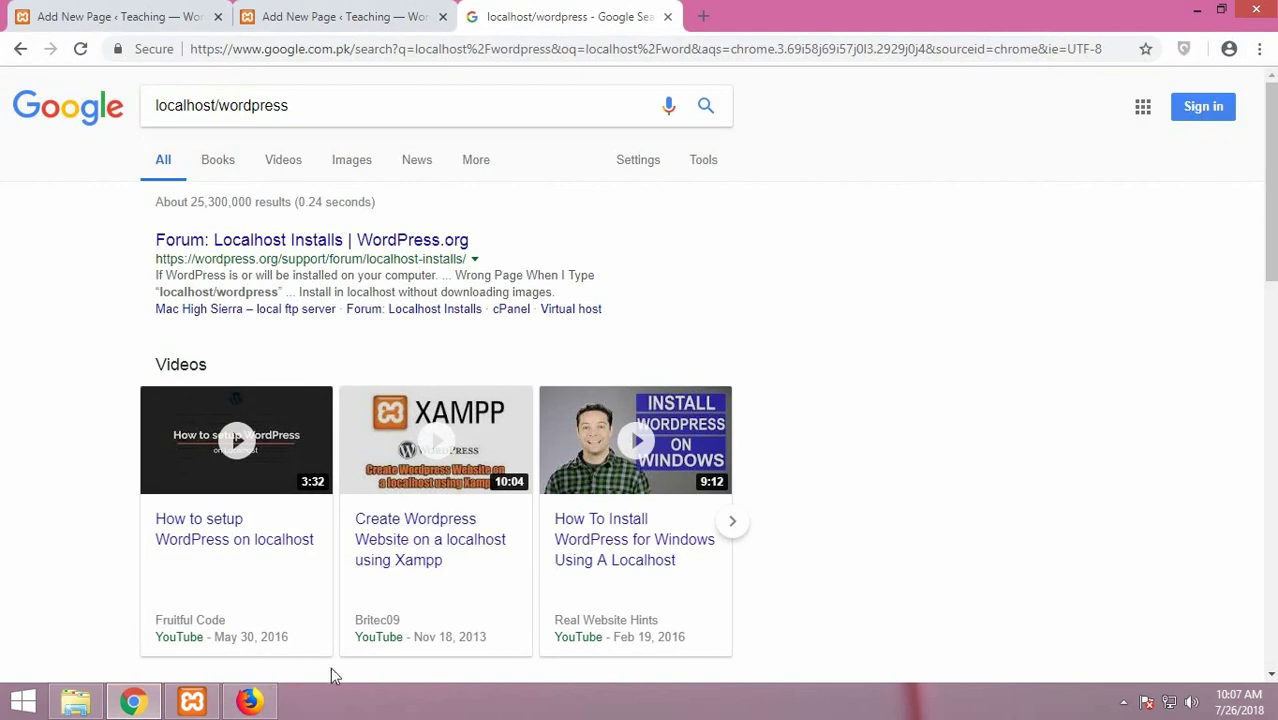
pyautogui.click(250, 701)
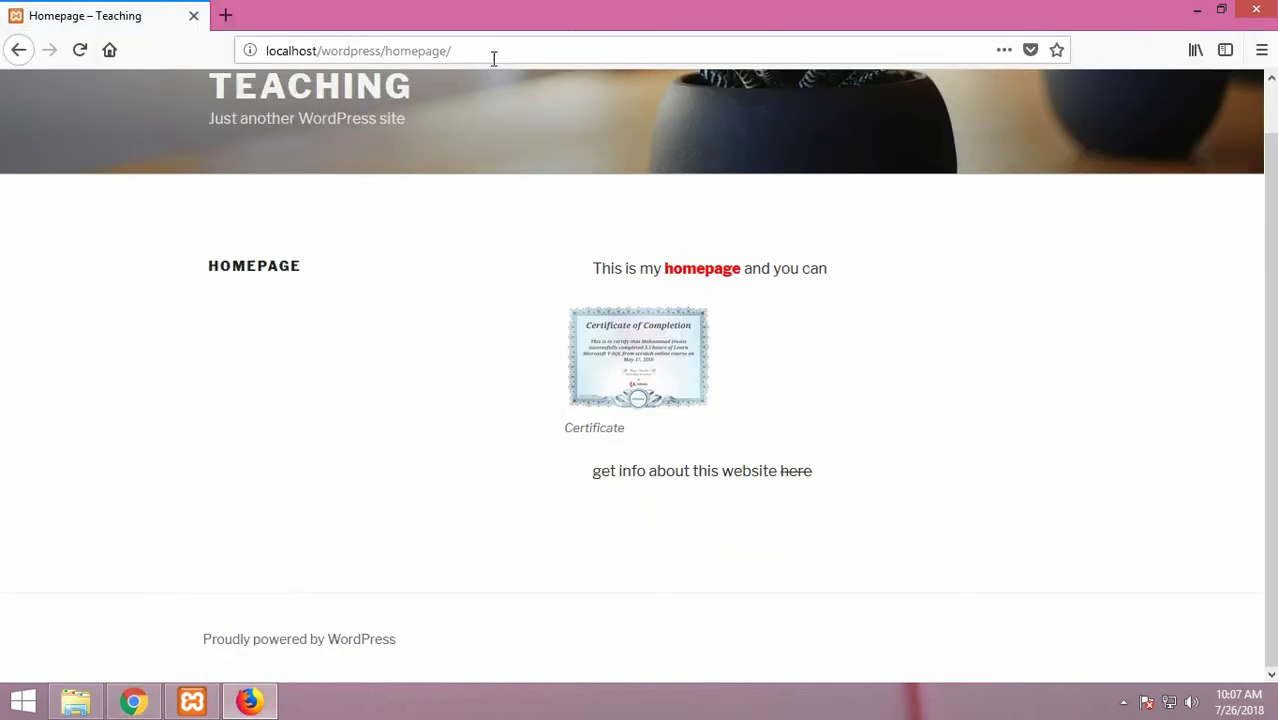
pyautogui.click(629, 54)
pyautogui.click(551, 46)
pyautogui.click(551, 46)
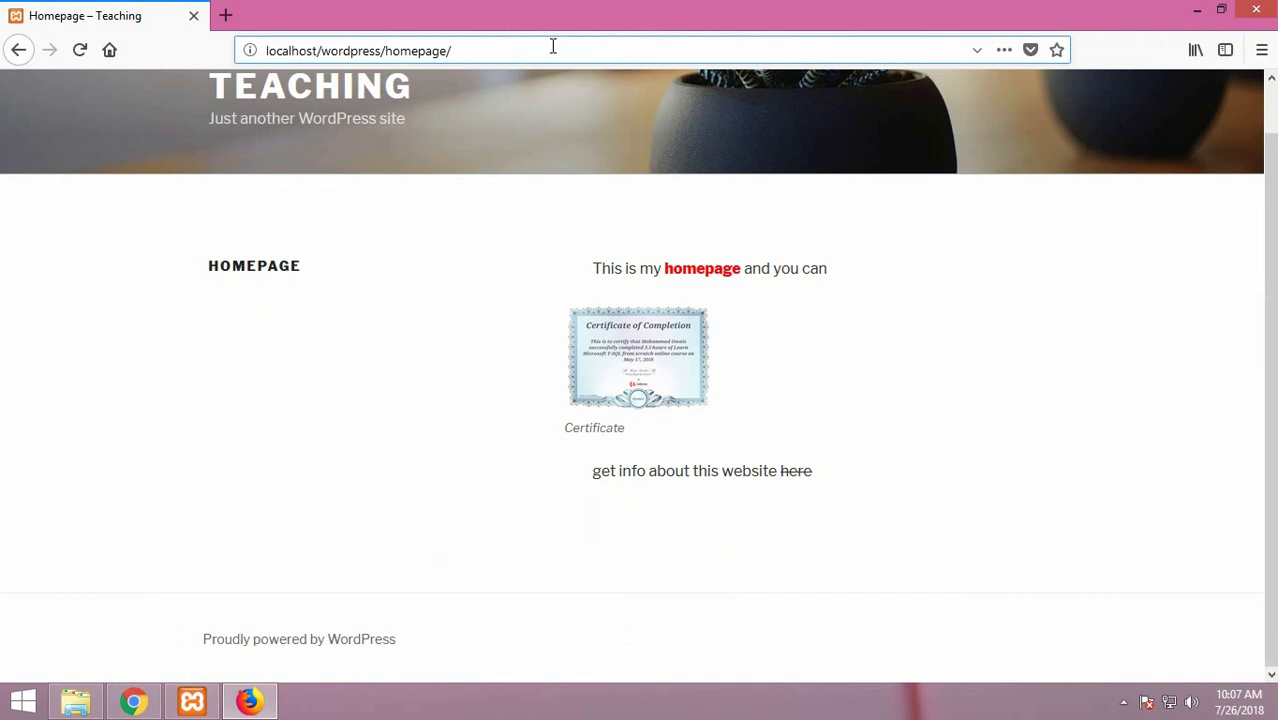
pyautogui.press('BackSpace')
pyautogui.press('BackSpace')
pyautogui.press('BackSpace')
pyautogui.press('BackSpace')
pyautogui.press('BackSpace')
pyautogui.press('BackSpace')
pyautogui.press('BackSpace')
pyautogui.press('BackSpace')
pyautogui.press('BackSpace')
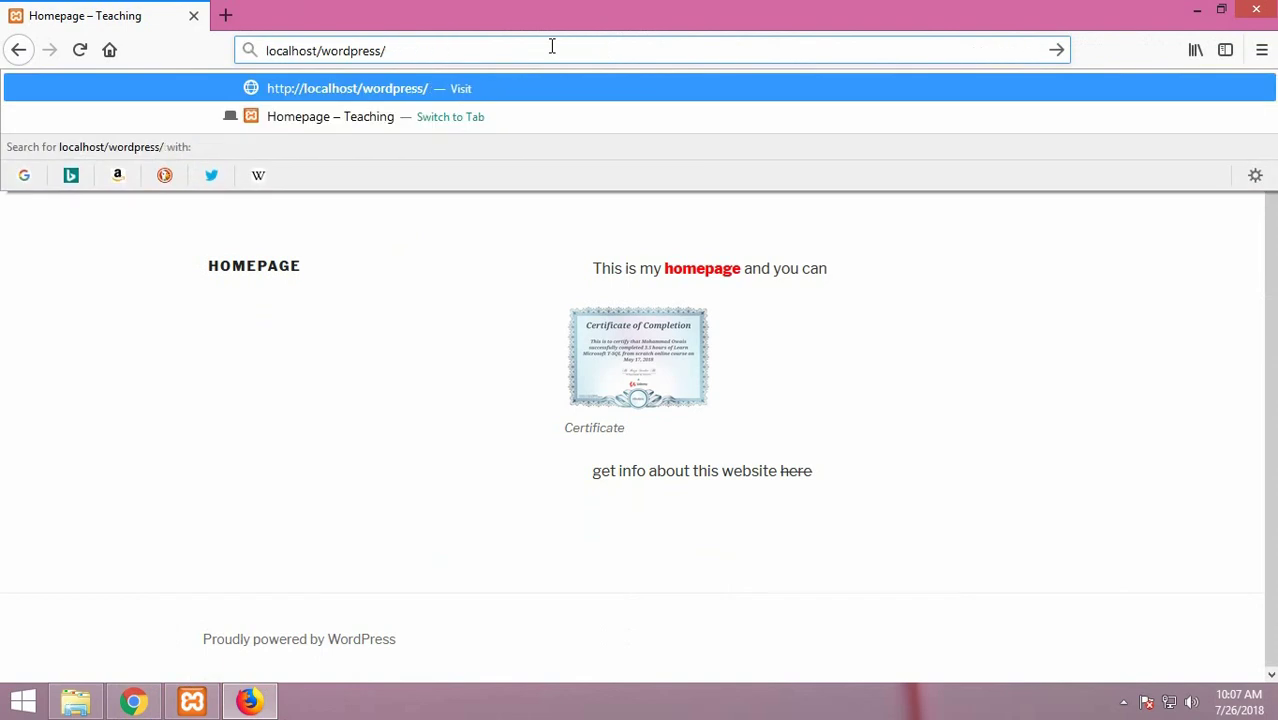
pyautogui.write('wp-admin')
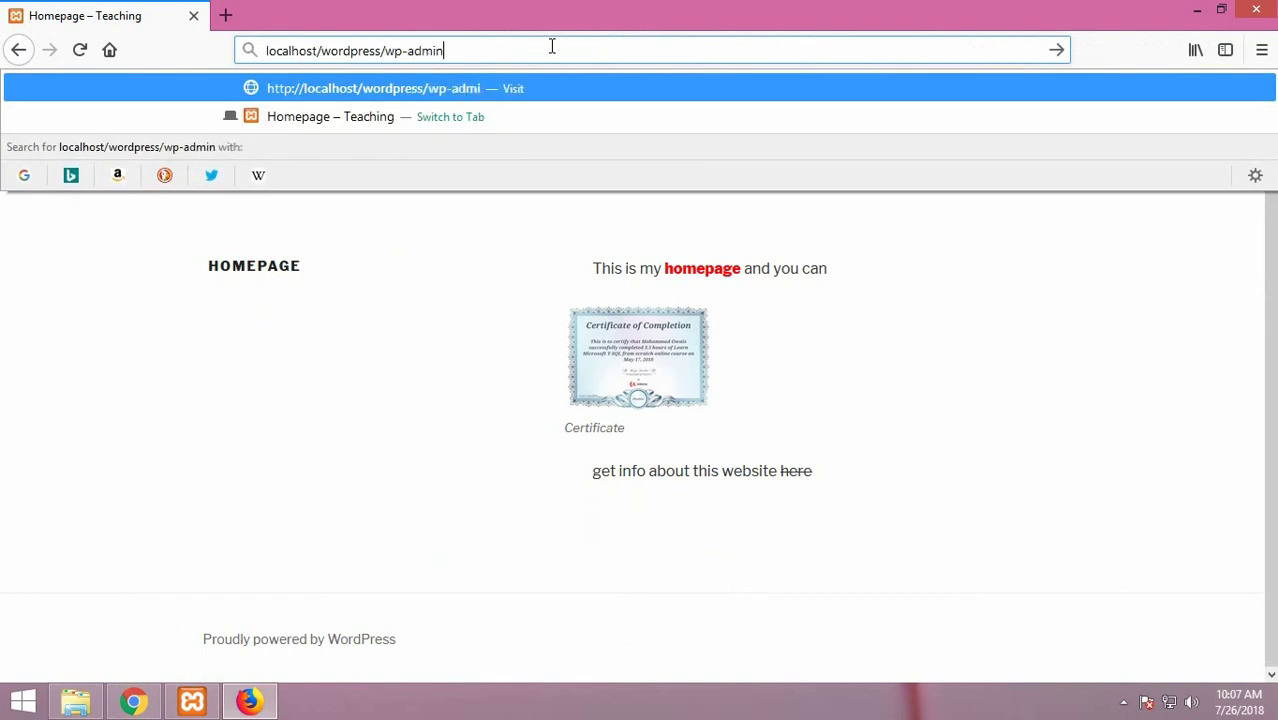
pyautogui.press('Return')
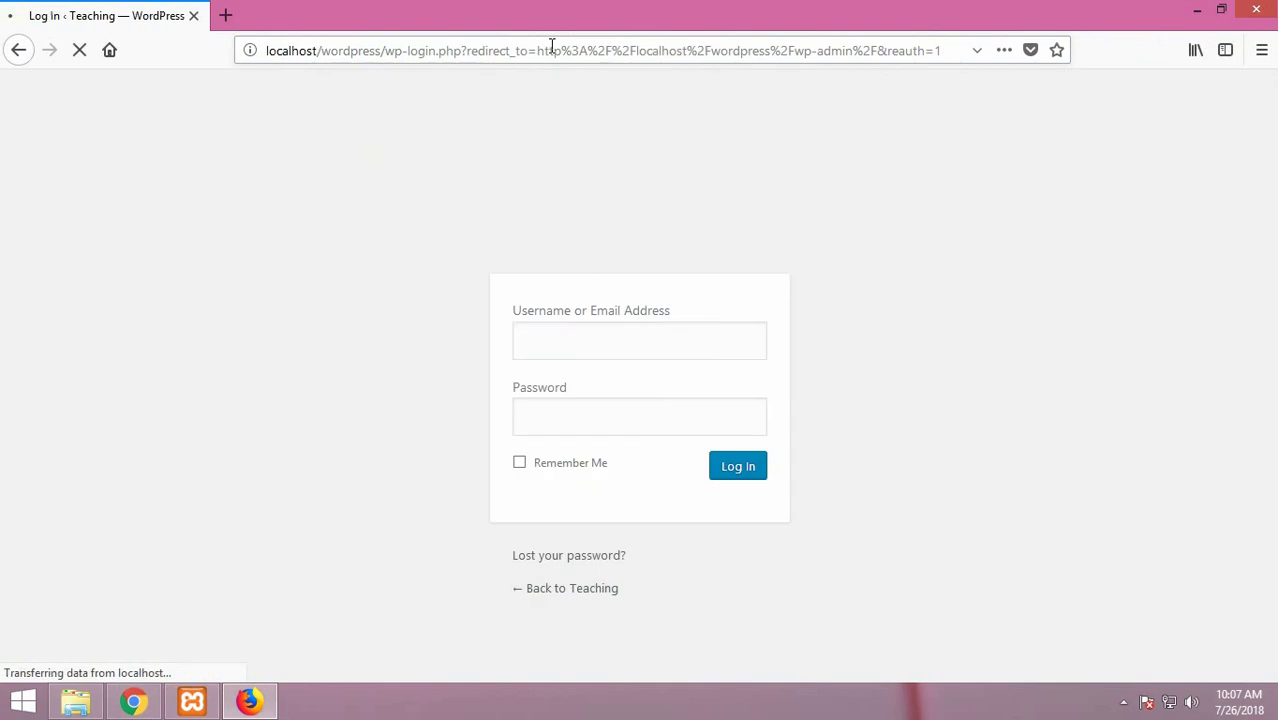
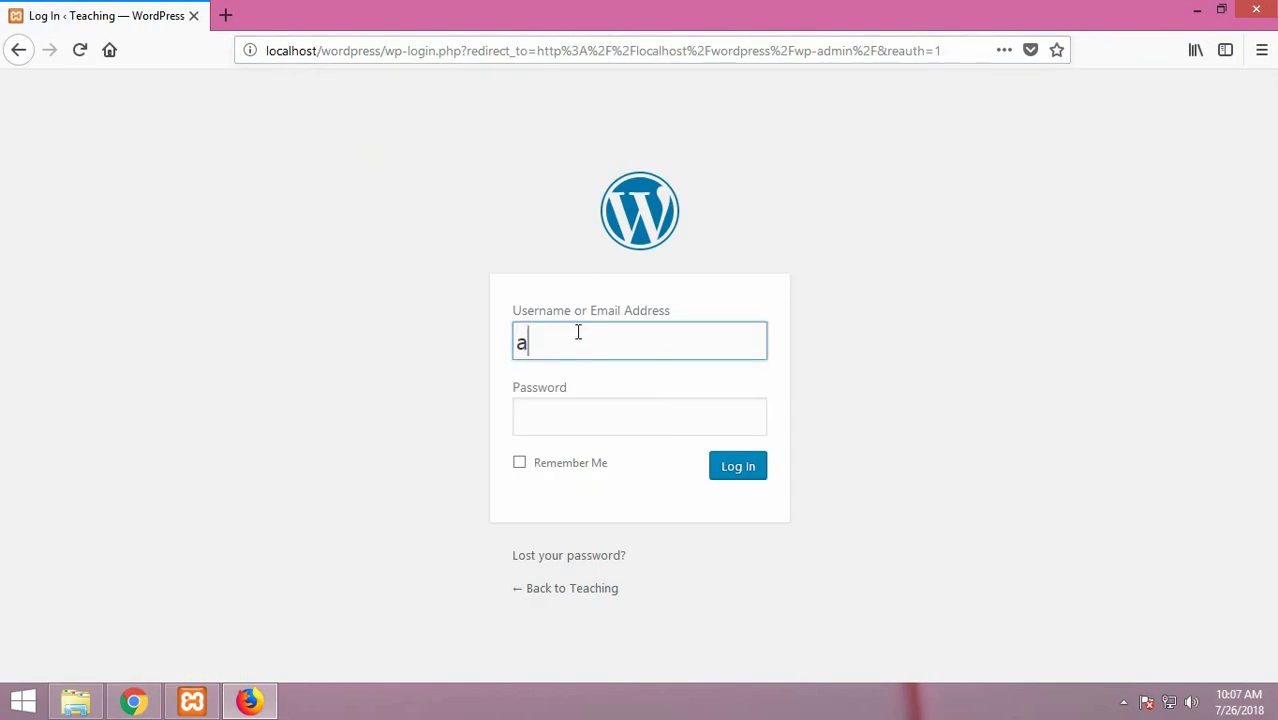
# Log in with the admin username and password, declining Firefox's offer to save the login
pyautogui.press('Tab')
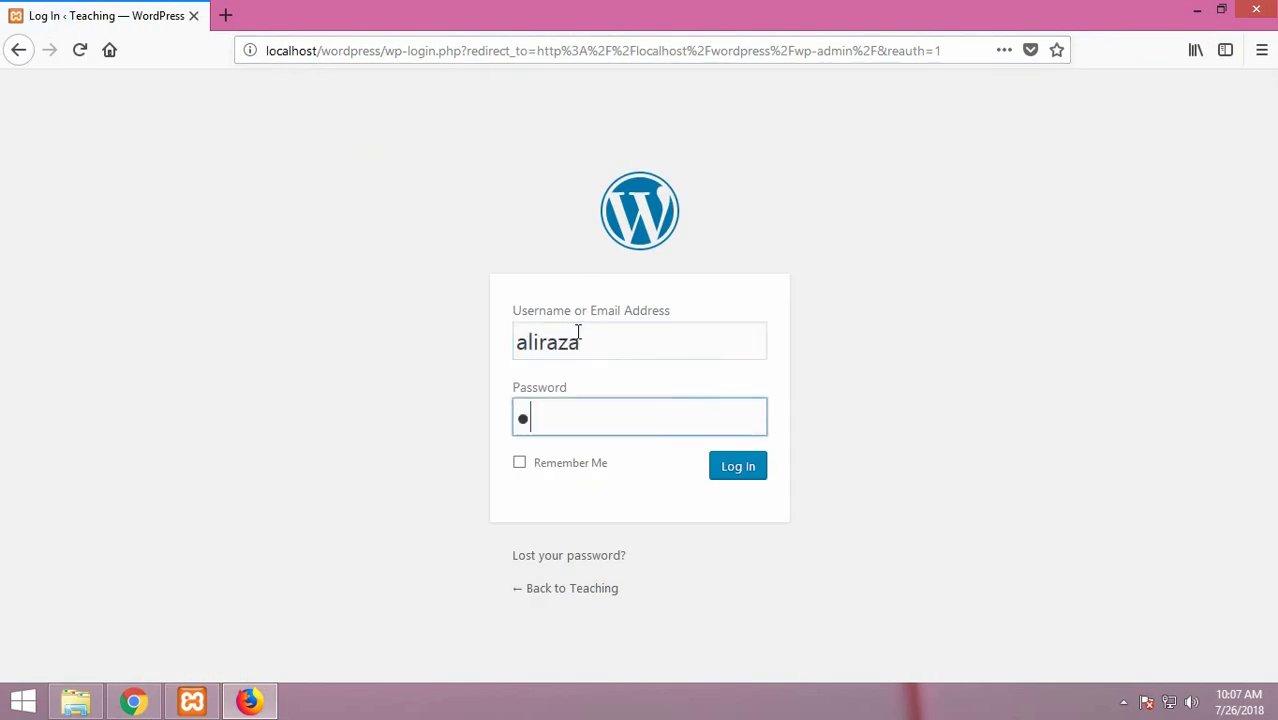
pyautogui.click(731, 477)
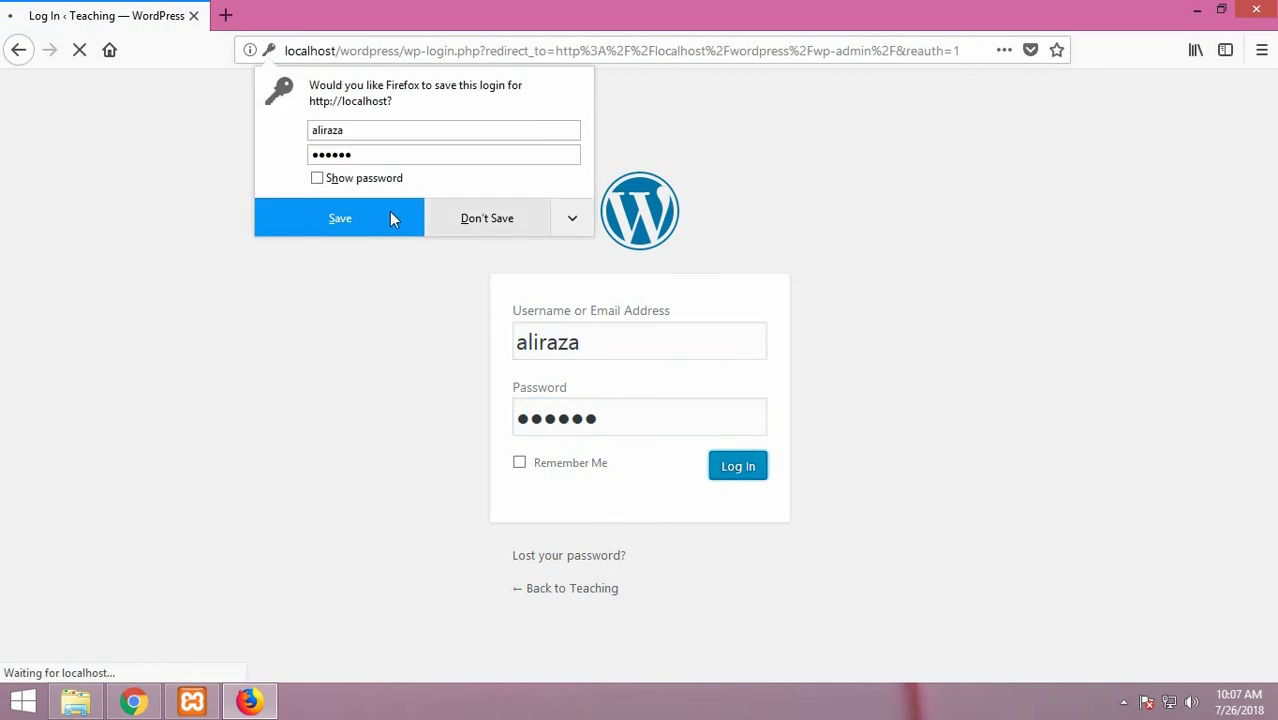
pyautogui.click(446, 223)
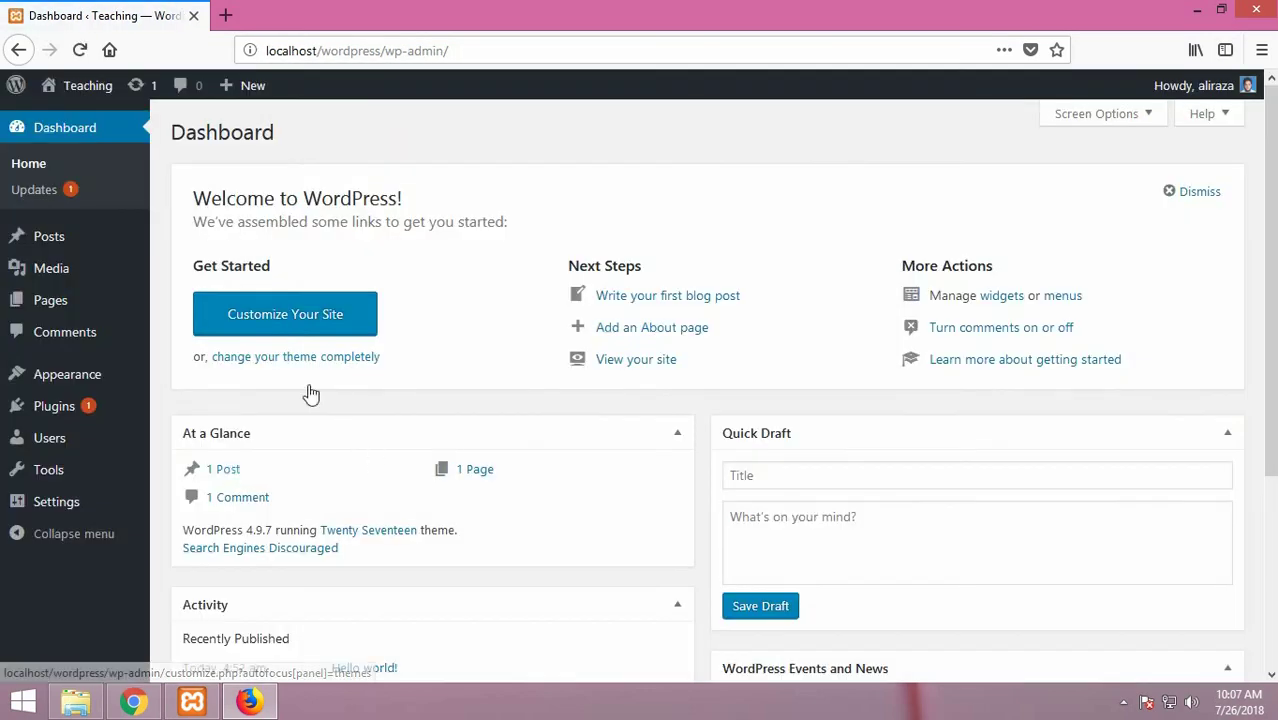
# Show All Pages and tick the Homepage row, leaving Bulk Actions unchanged
pyautogui.moveTo(62, 300)
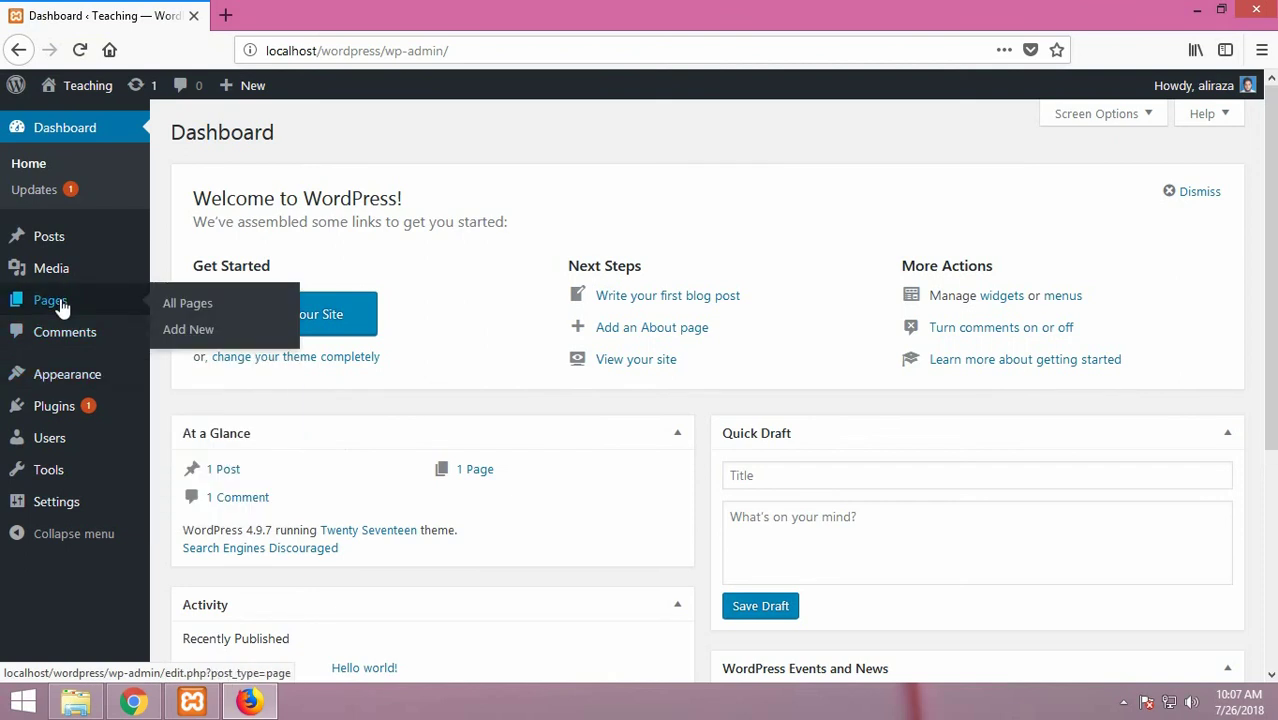
pyautogui.click(178, 306)
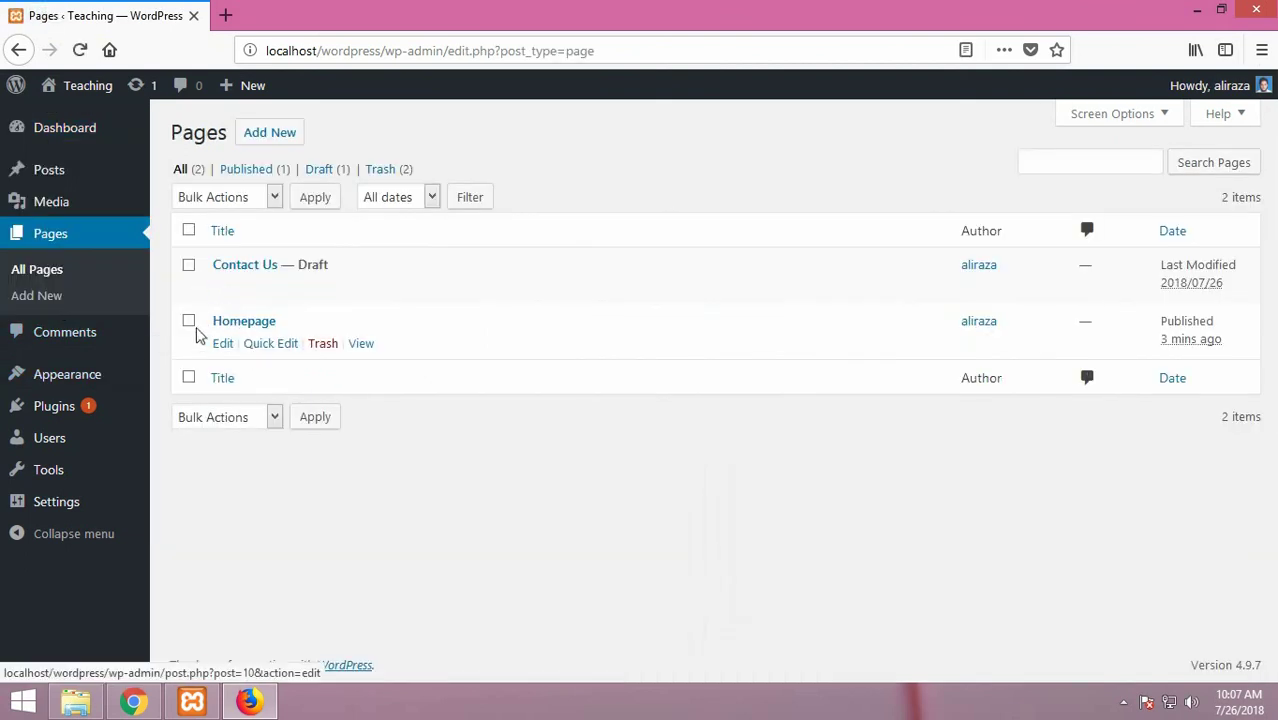
pyautogui.click(189, 324)
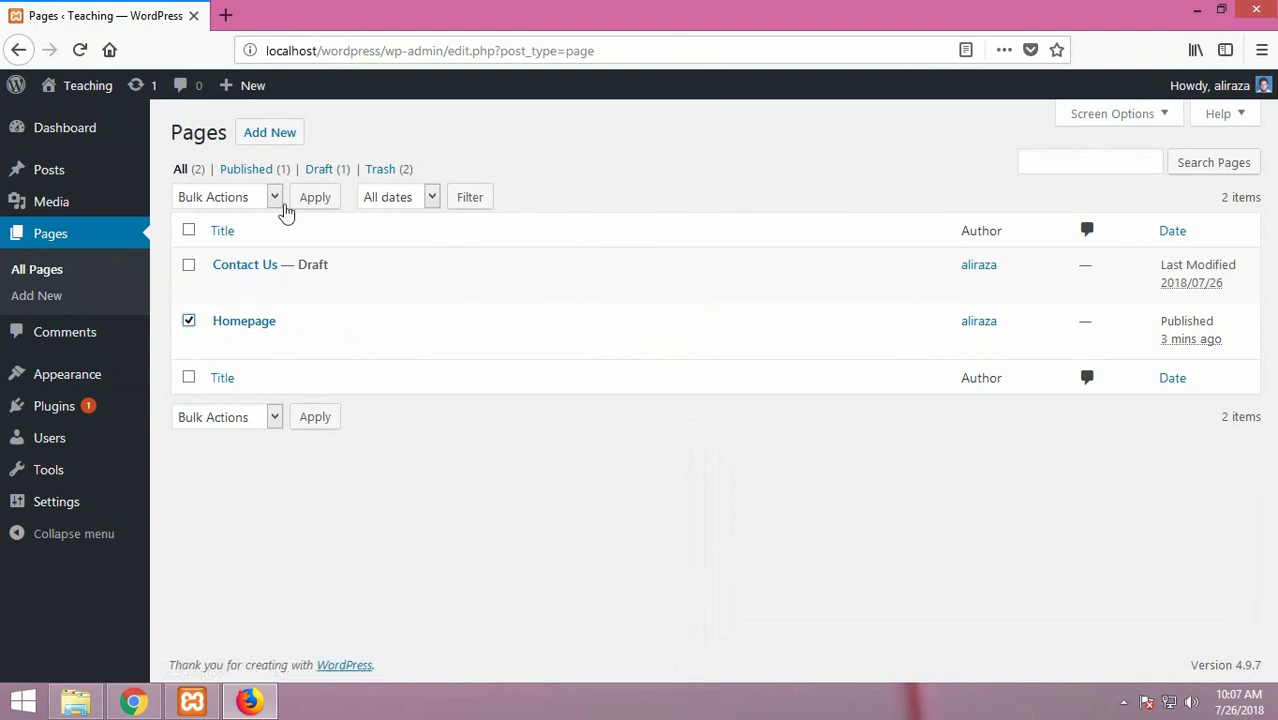
pyautogui.moveTo(325, 353)
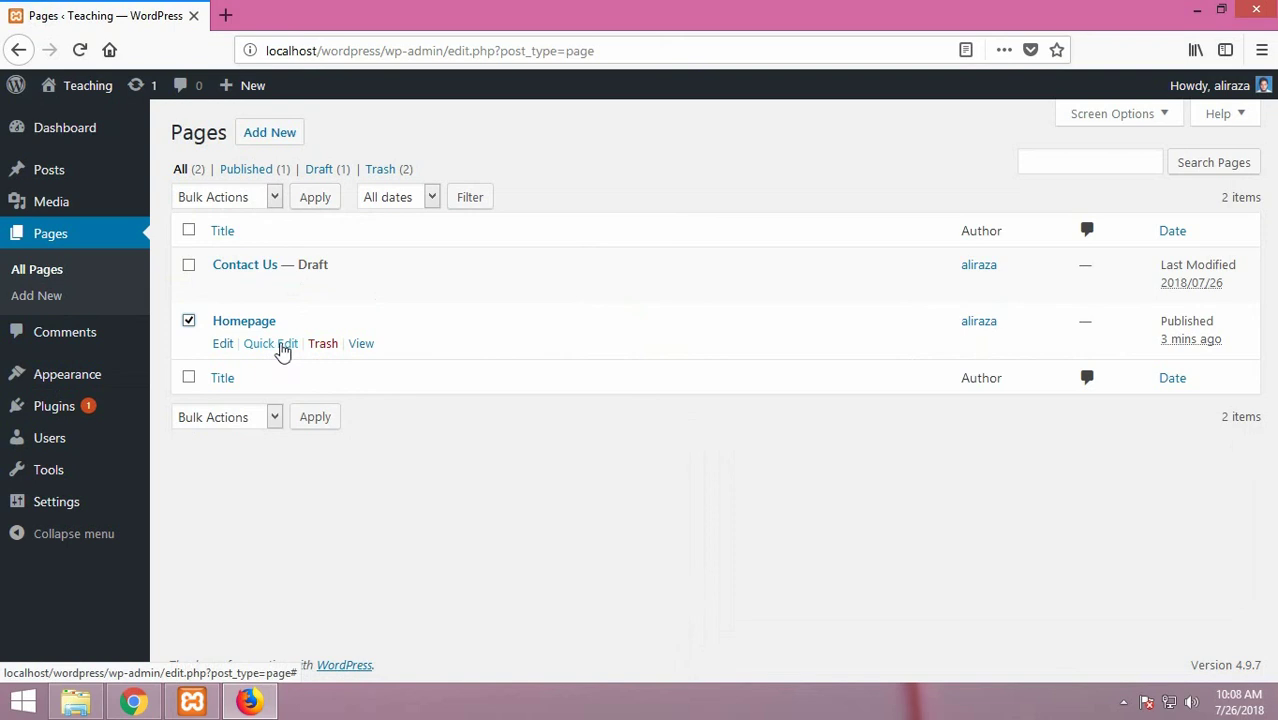
pyautogui.click(274, 200)
pyautogui.click(565, 201)
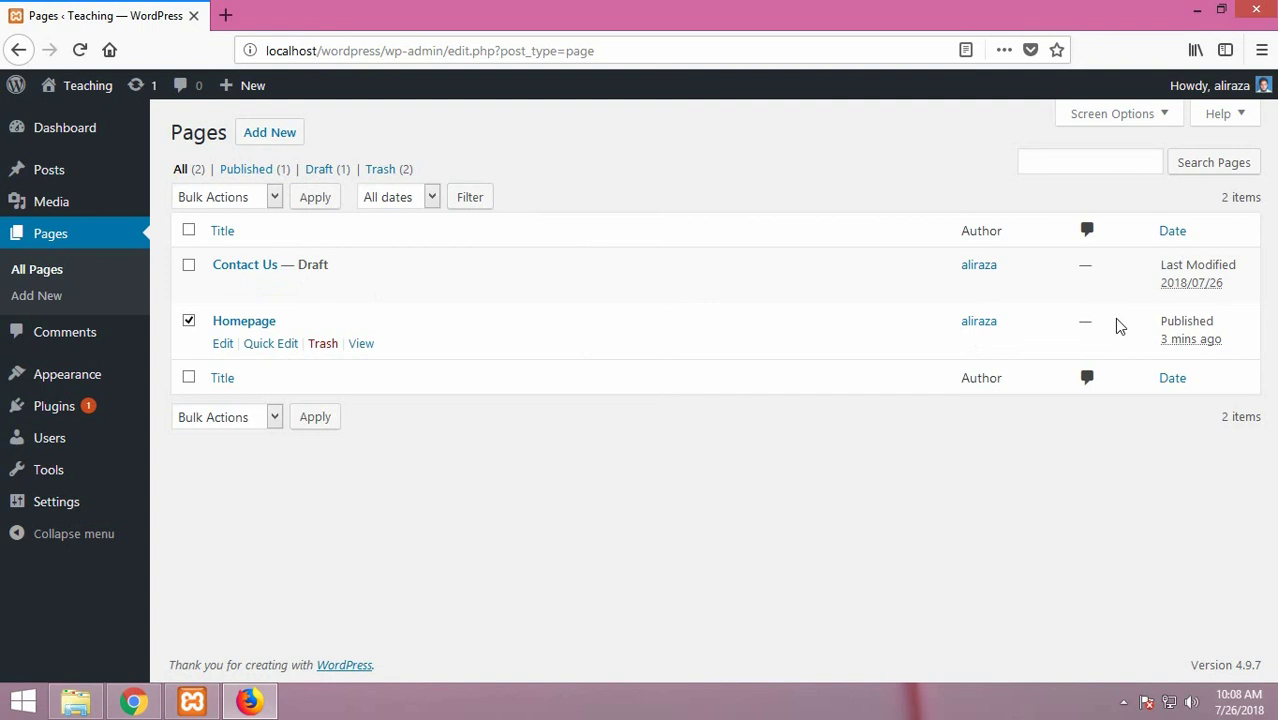
pyautogui.click(1158, 120)
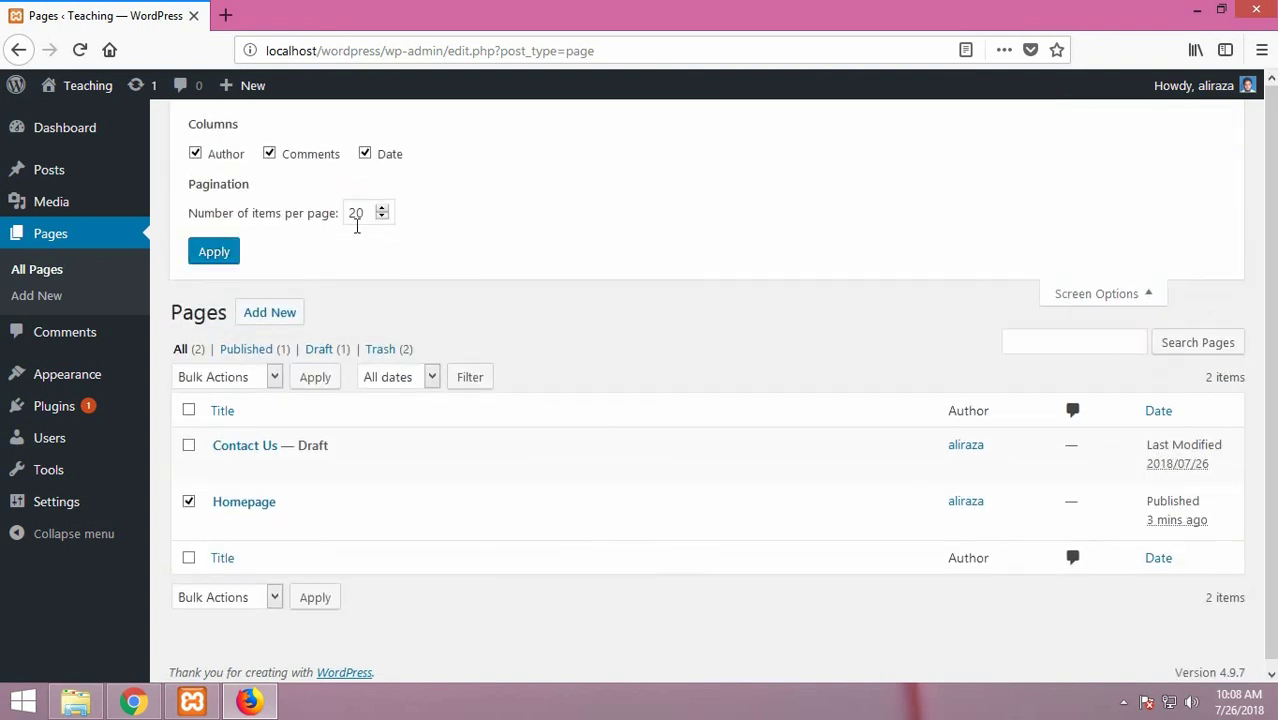
pyautogui.scroll(-1, 402, 390)
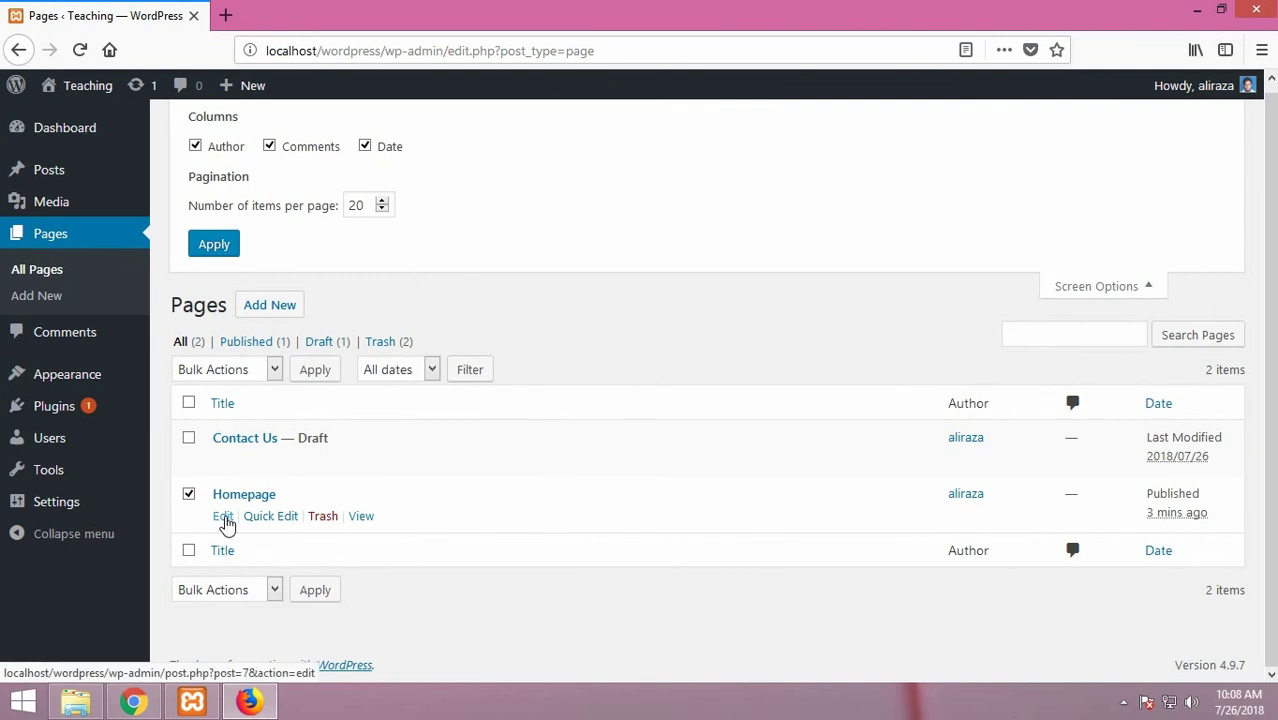
pyautogui.click(223, 517)
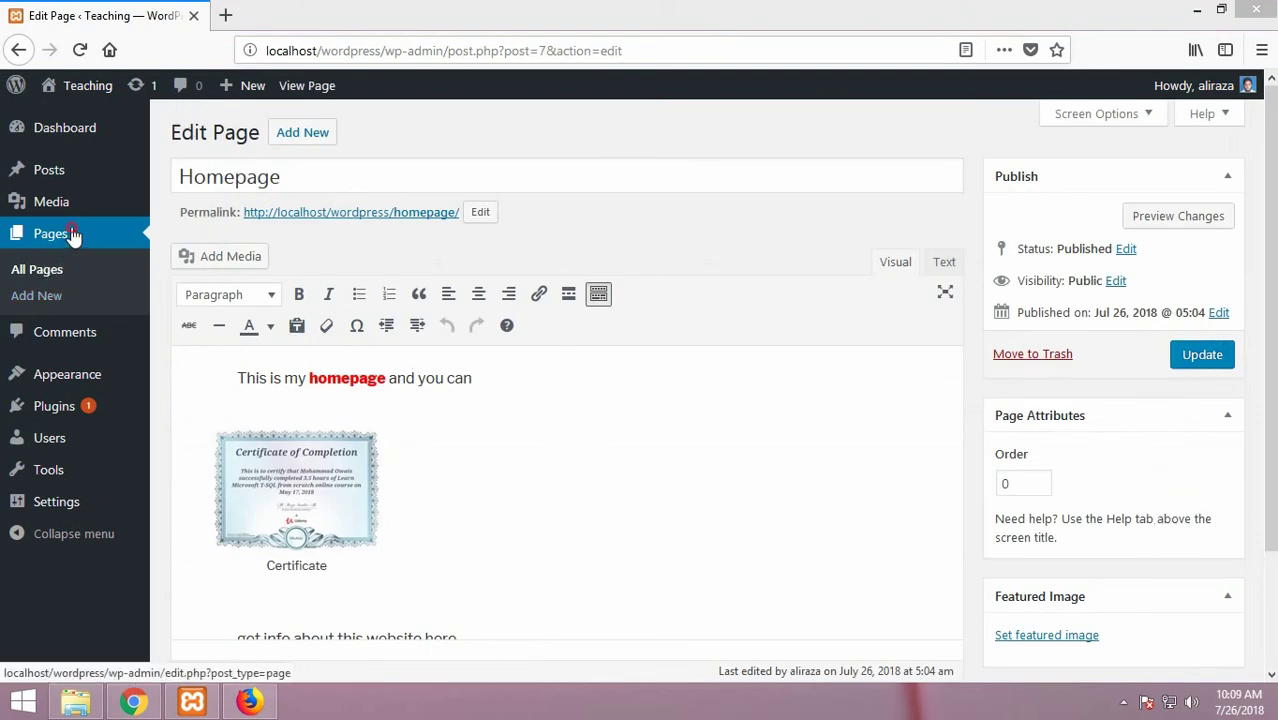
pyautogui.click(70, 236)
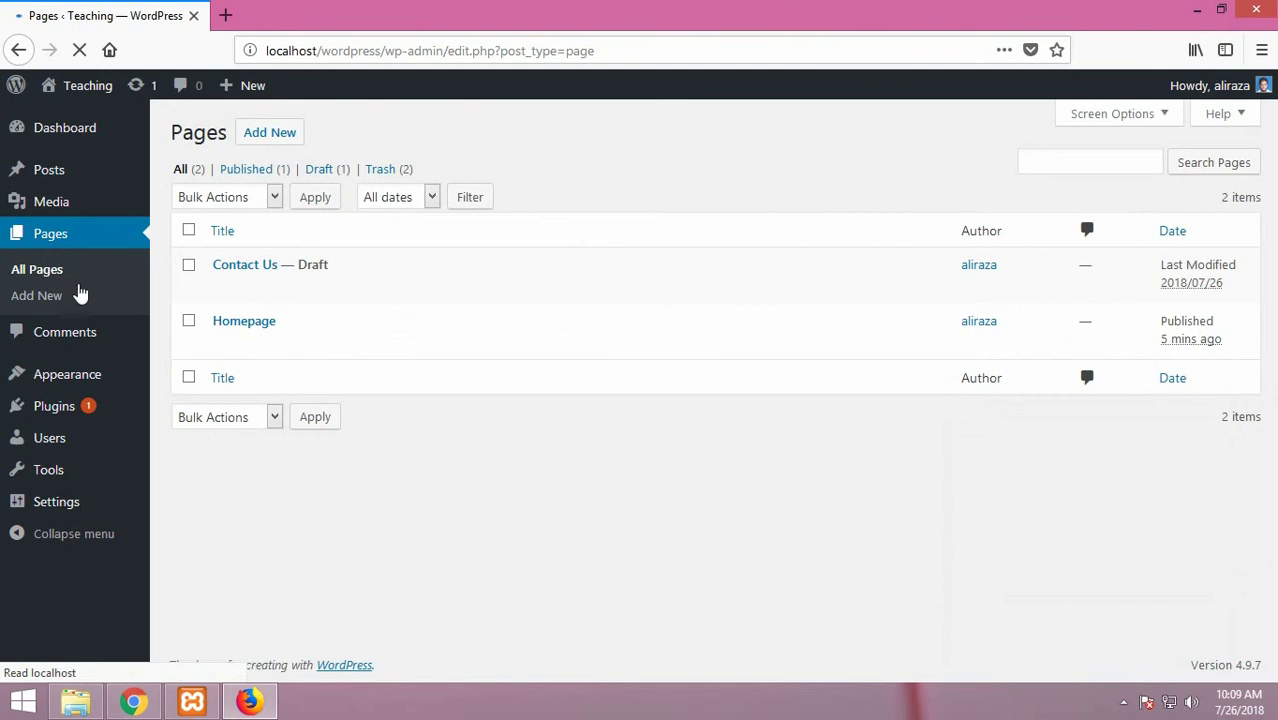
# Open the Contact Us draft and add two empty paragraphs below its heading
pyautogui.click(260, 268)
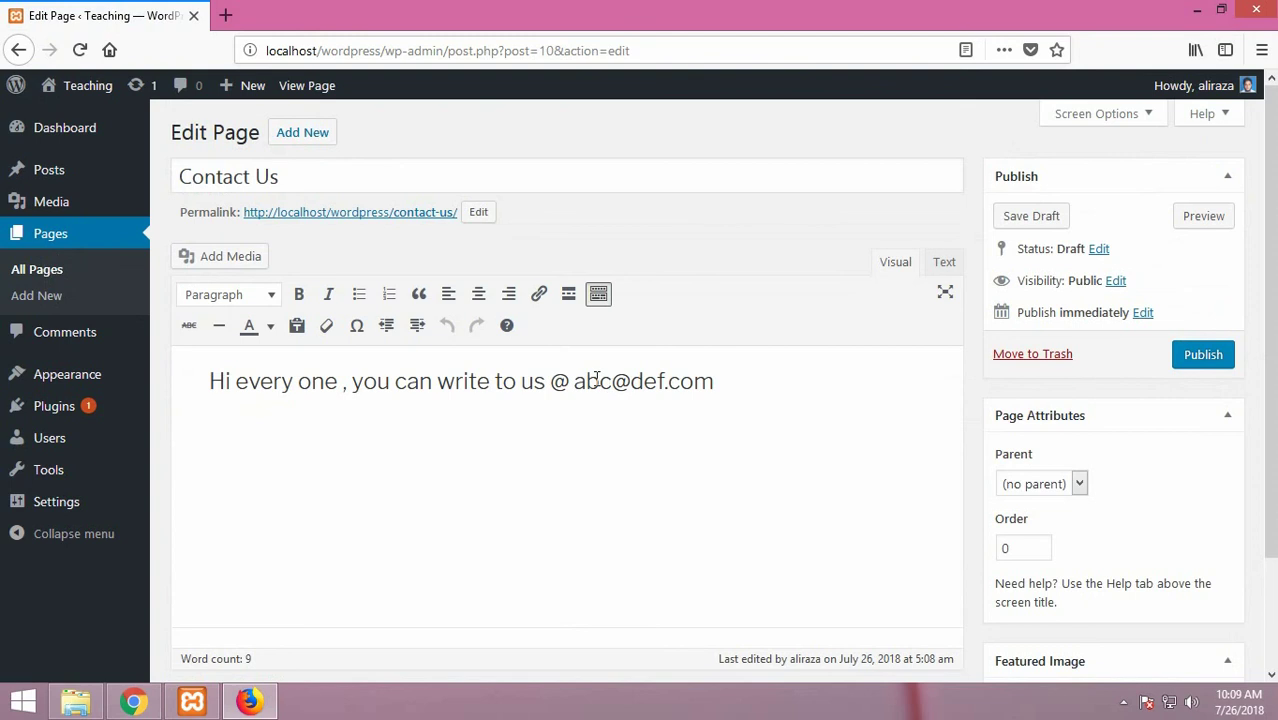
pyautogui.scroll(-2, 594, 377)
pyautogui.click(327, 321)
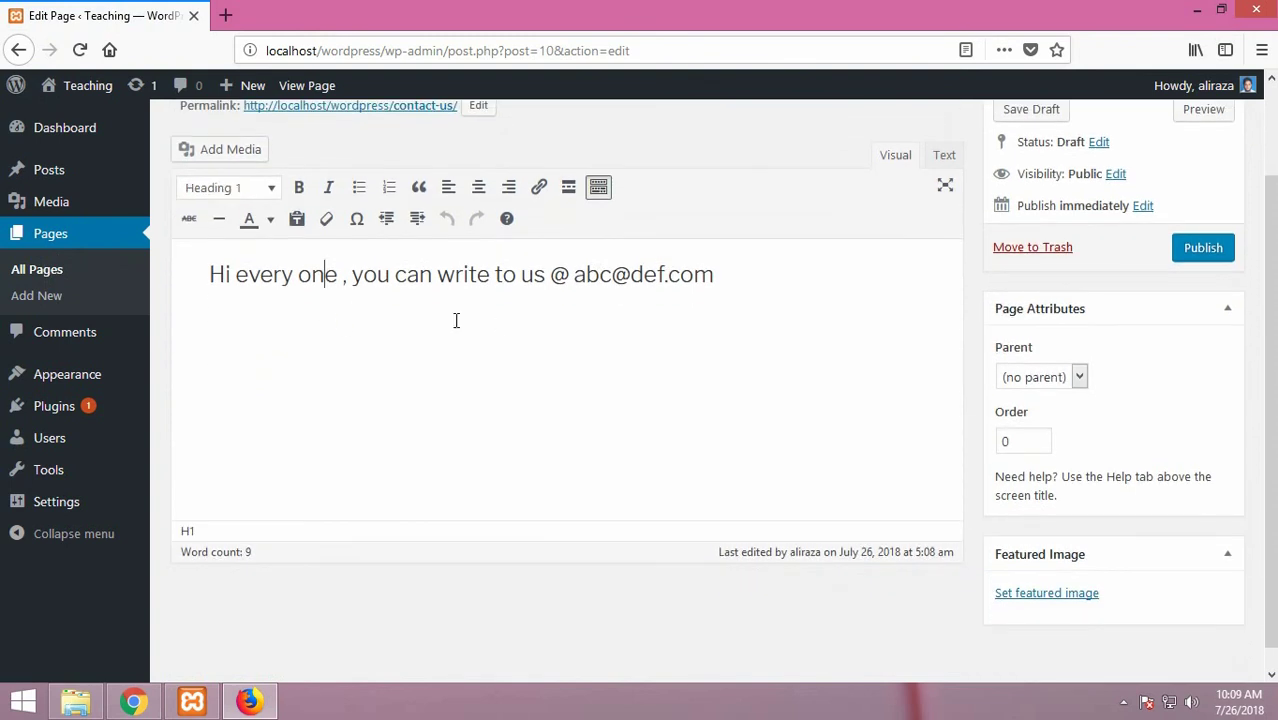
pyautogui.click(757, 281)
pyautogui.press('Return')
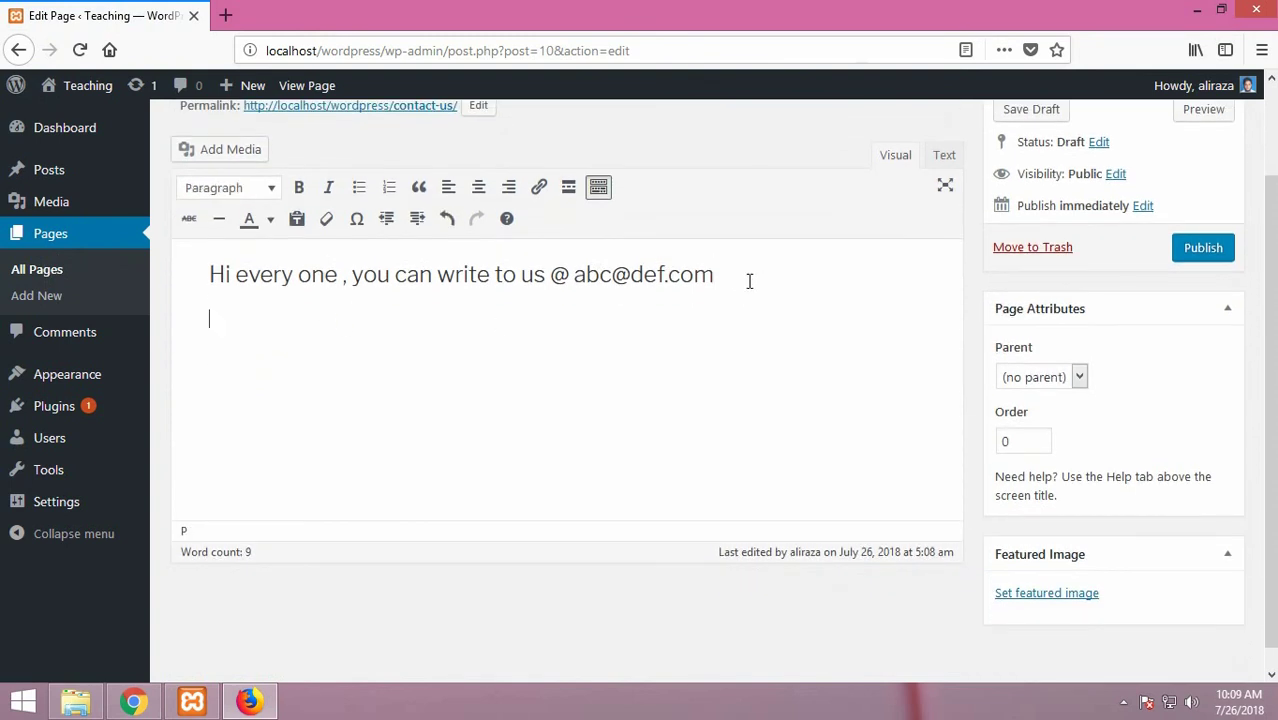
pyautogui.press('Return')
pyautogui.press('Return')
# Open the Add Media window from the page title area
pyautogui.scroll(2, 328, 243)
pyautogui.click(224, 182)
pyautogui.click(221, 255)
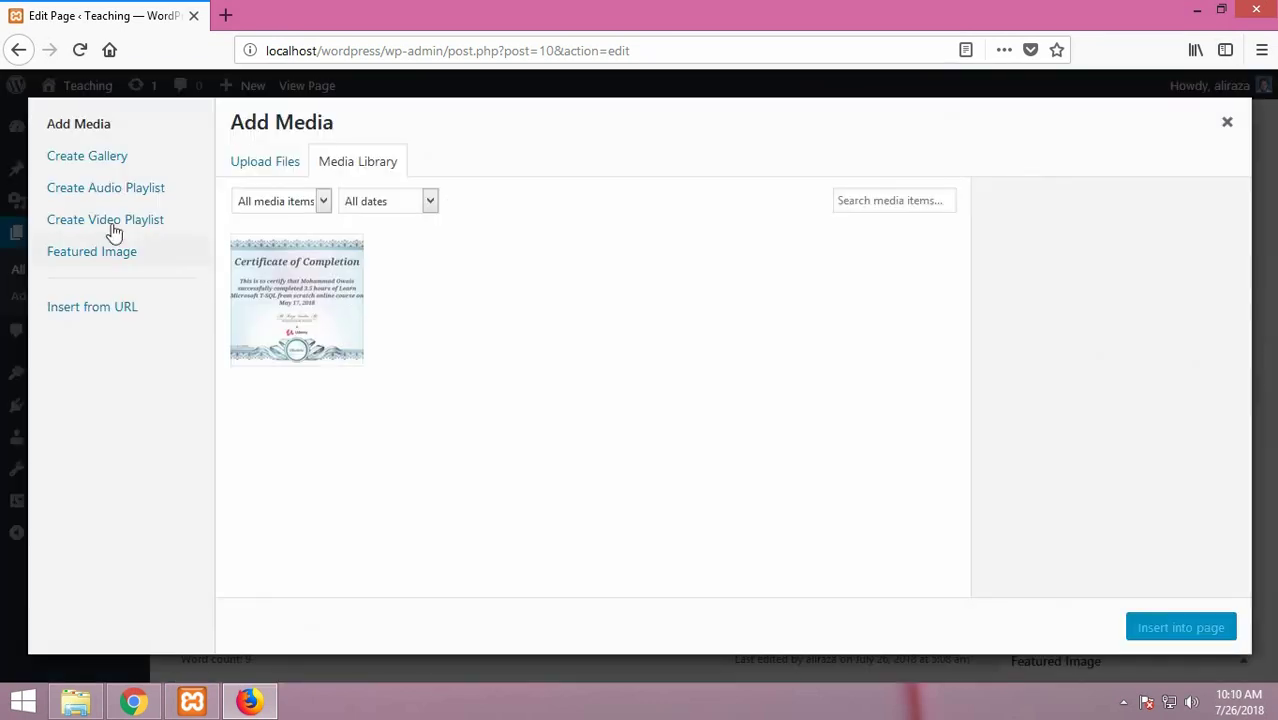
# Start a video playlist and pick the Operators in Java video in the file chooser
pyautogui.click(113, 226)
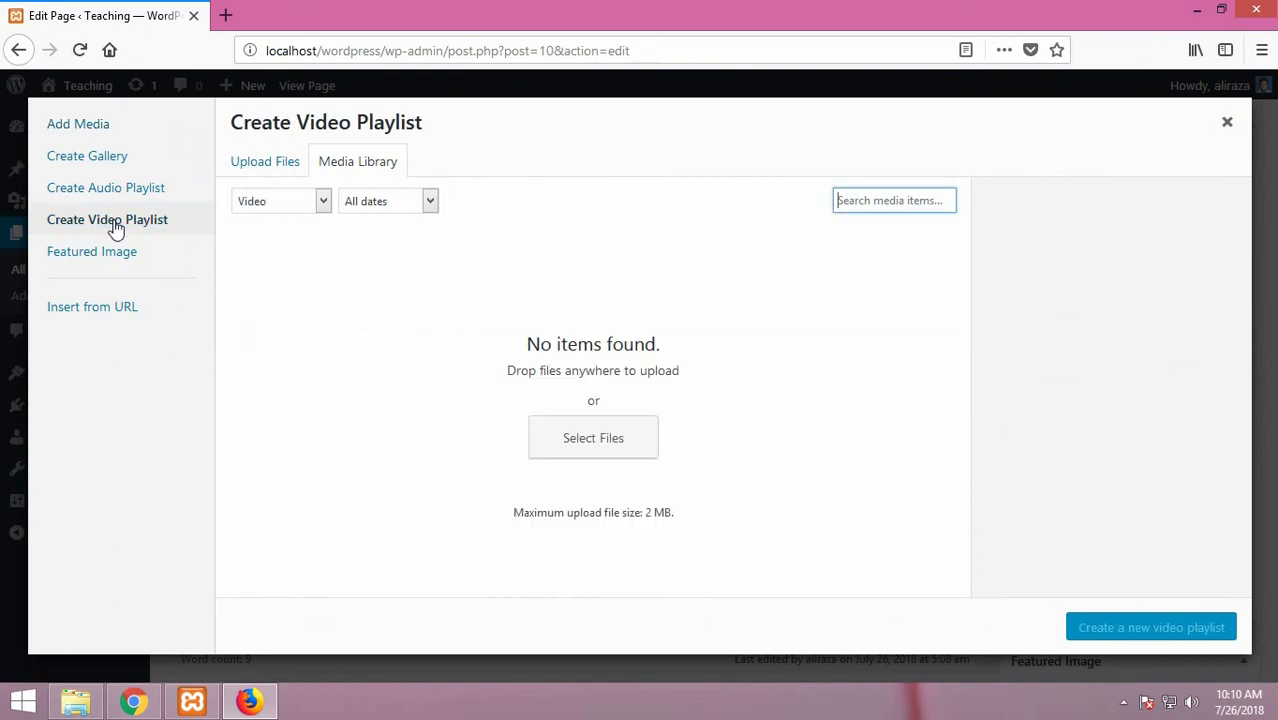
pyautogui.click(613, 441)
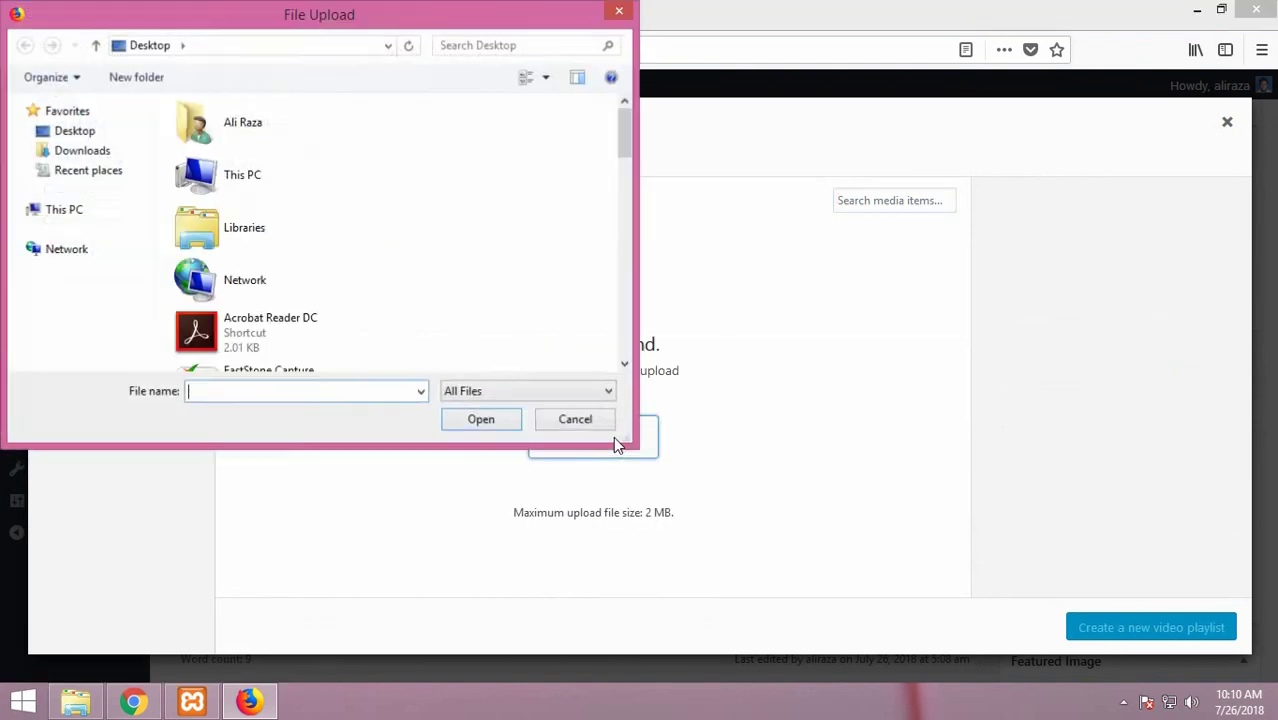
pyautogui.click(322, 329)
pyautogui.scroll(-3, 323, 335)
pyautogui.scroll(-6, 322, 335)
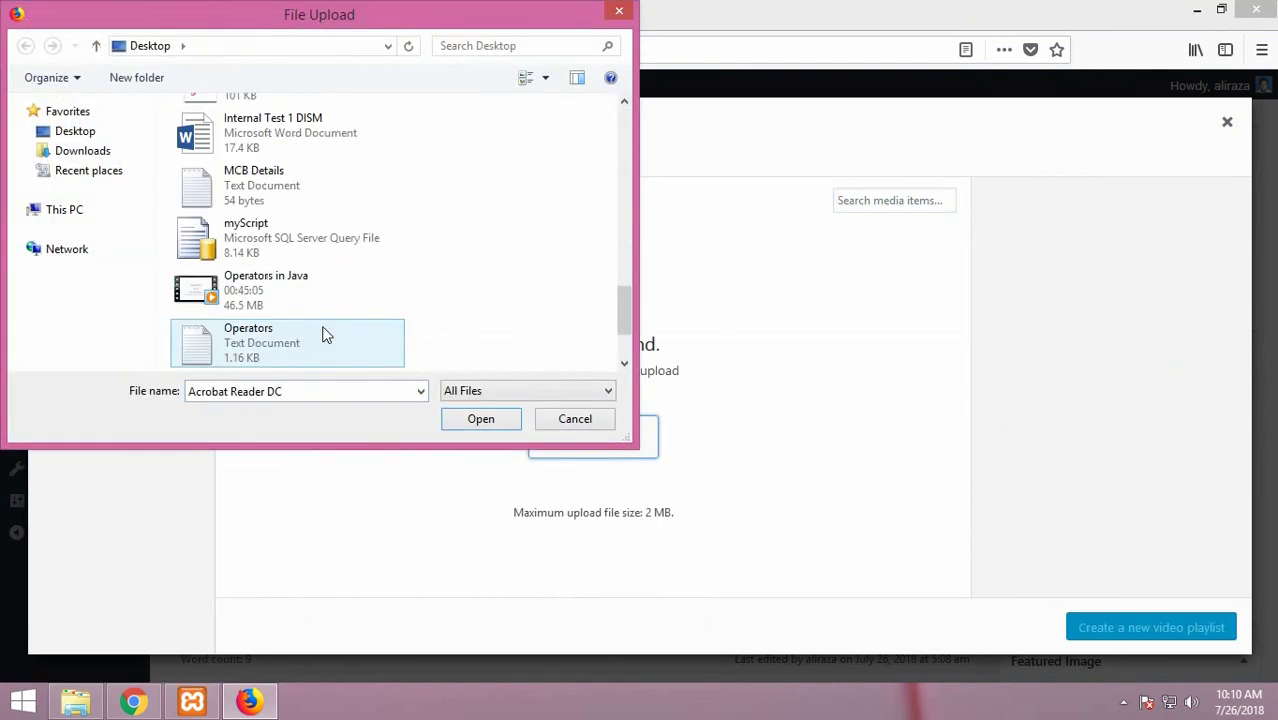
pyautogui.click(298, 305)
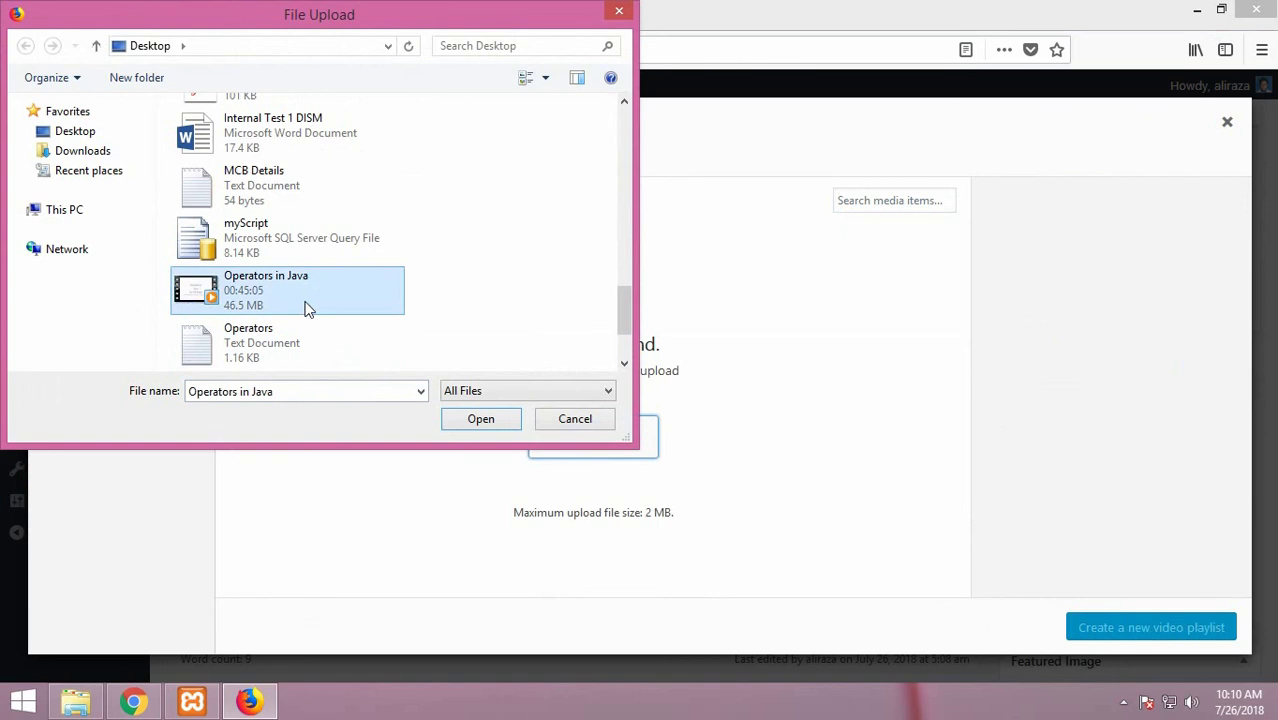
pyautogui.click(465, 421)
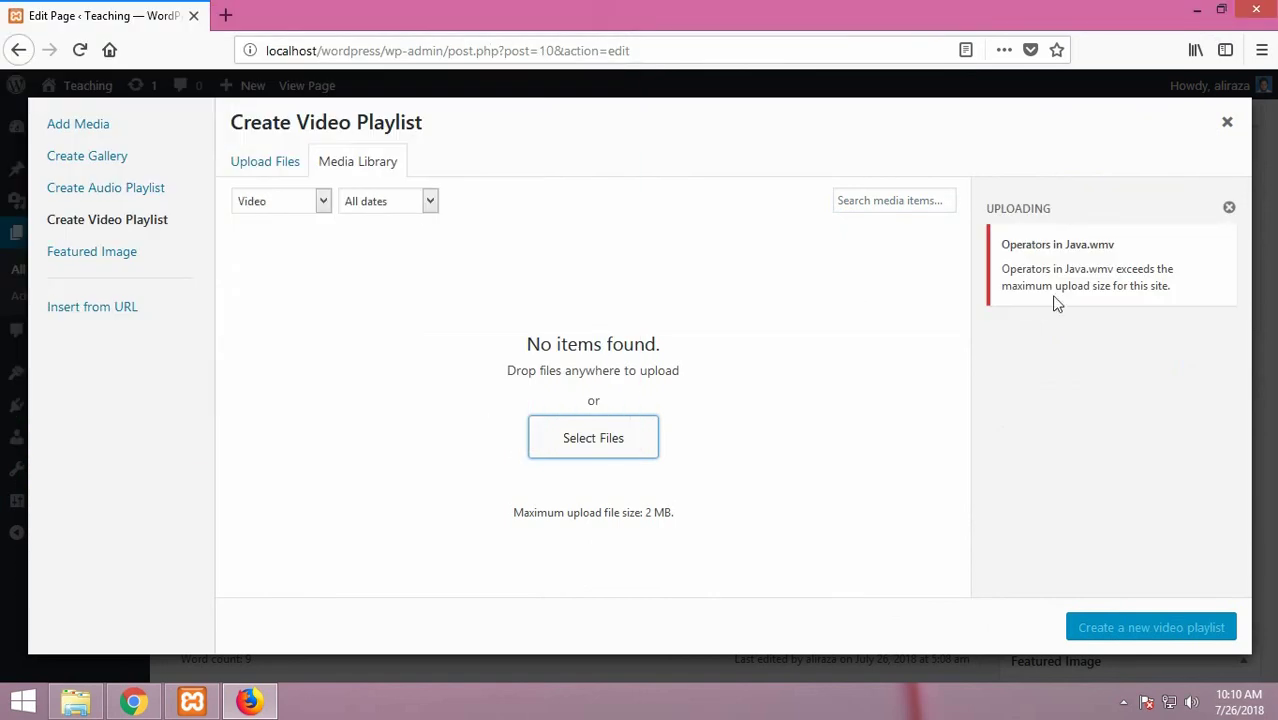
# Pick the Hlookup video from the Youtube Cntent folder in the file chooser
pyautogui.click(606, 456)
pyautogui.click(265, 322)
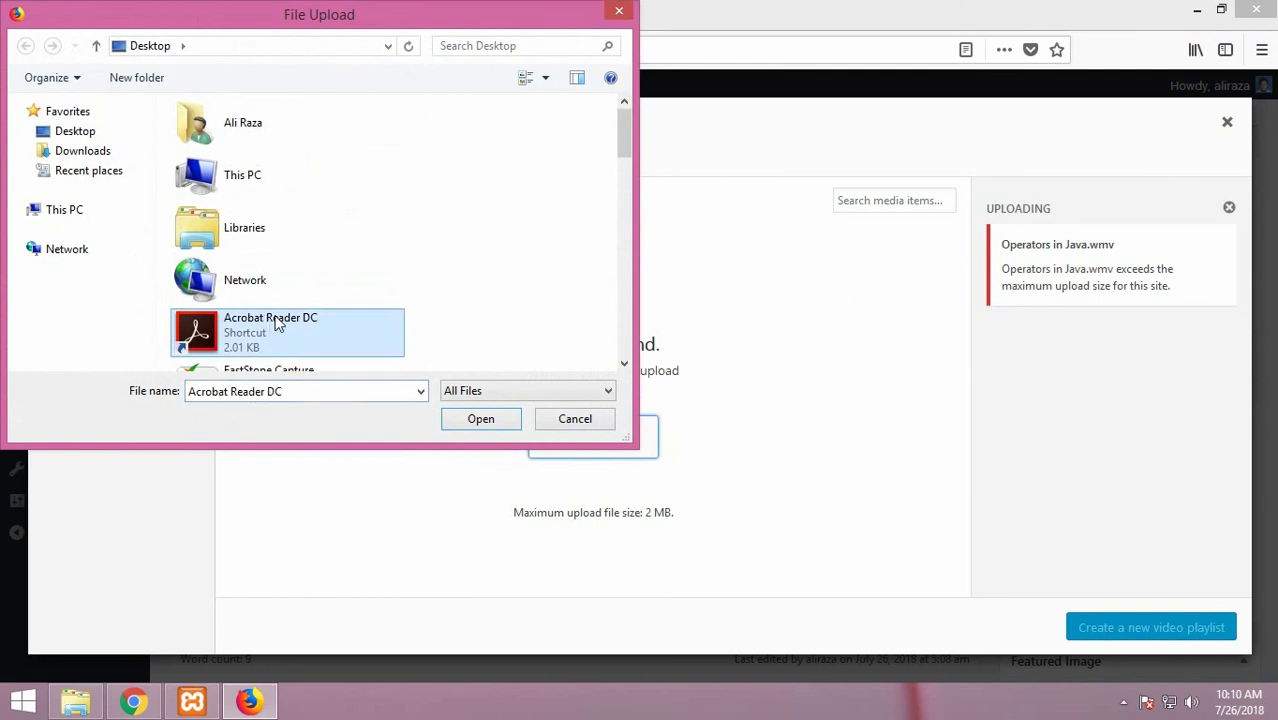
pyautogui.scroll(-8, 275, 325)
pyautogui.scroll(3, 281, 333)
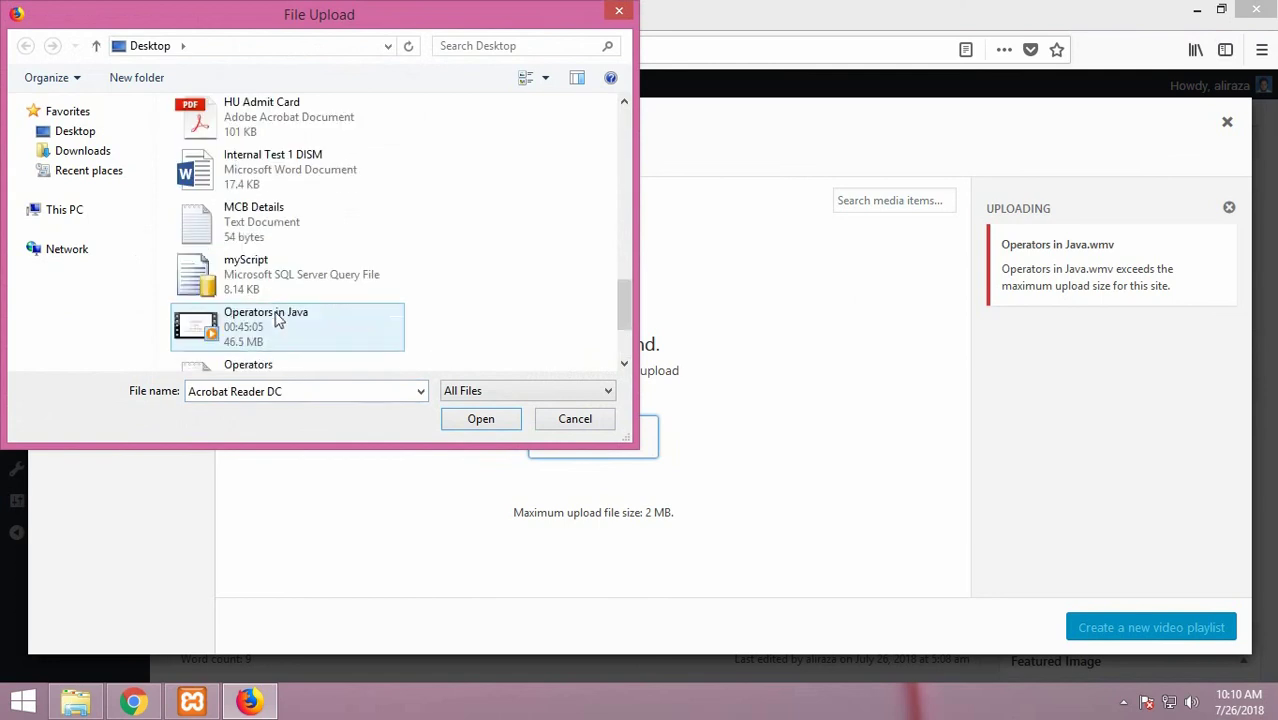
pyautogui.scroll(10, 279, 318)
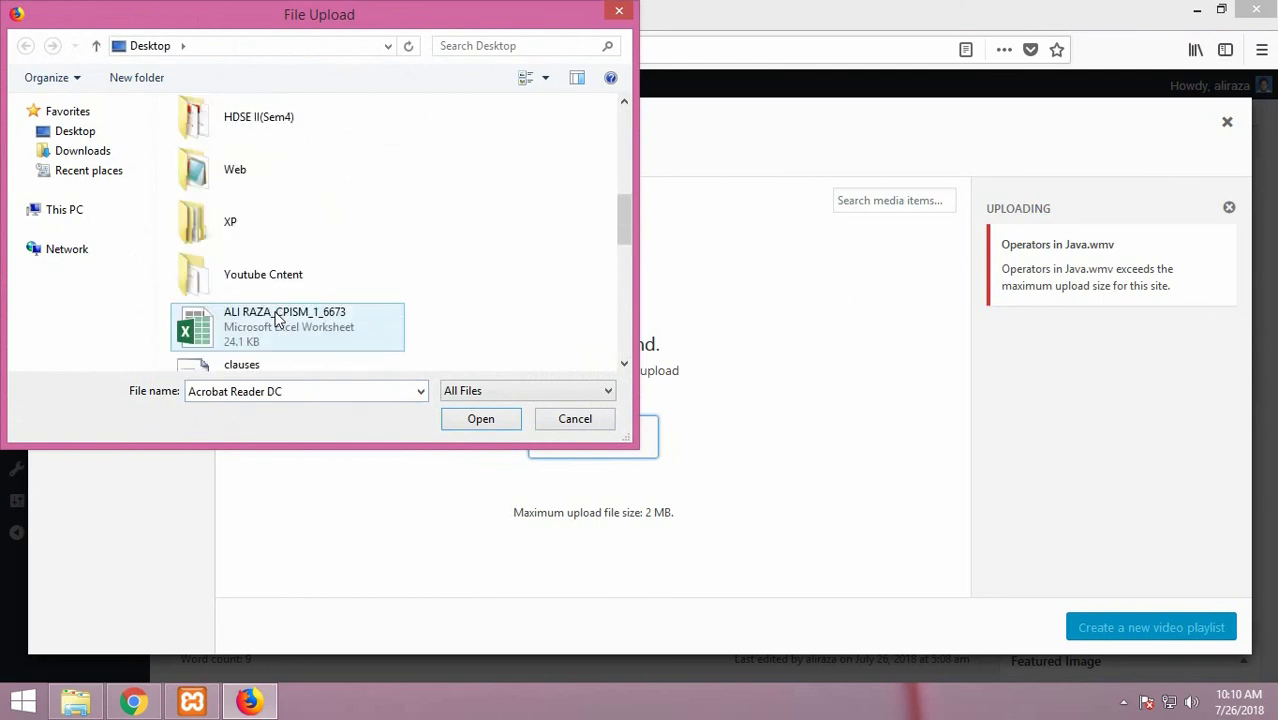
pyautogui.doubleClick(278, 276)
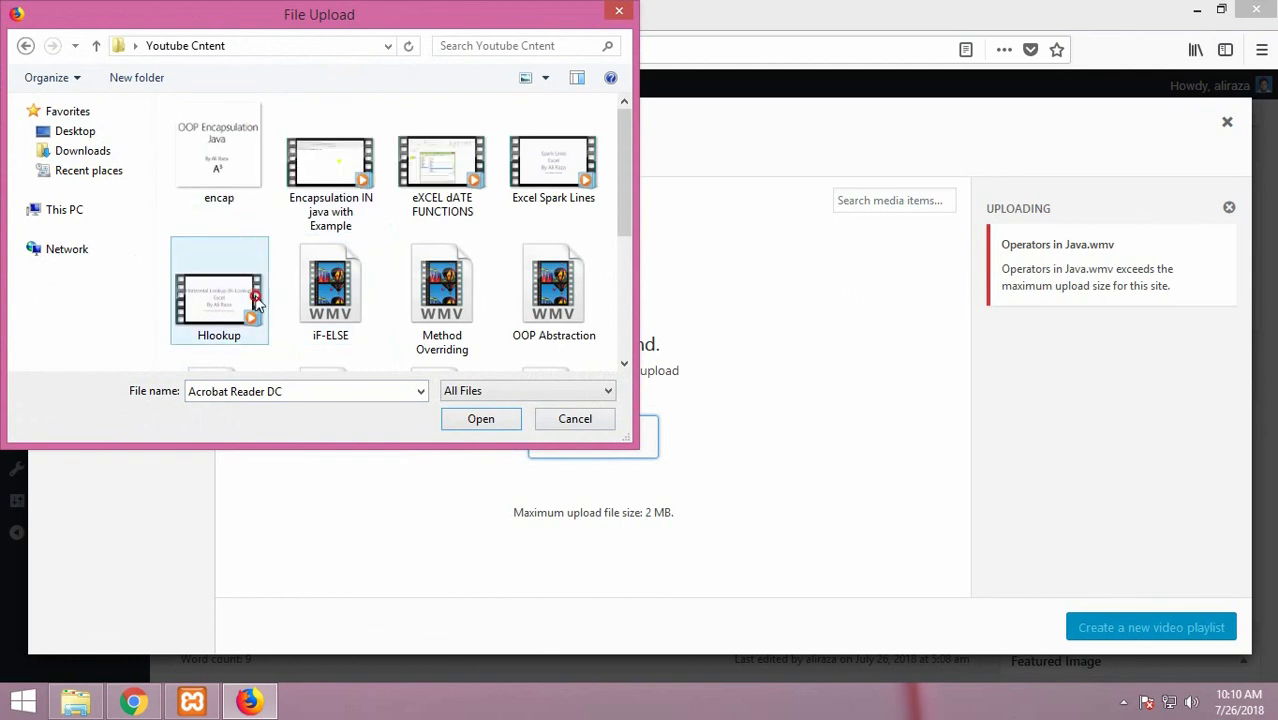
pyautogui.click(218, 300)
pyautogui.click(482, 422)
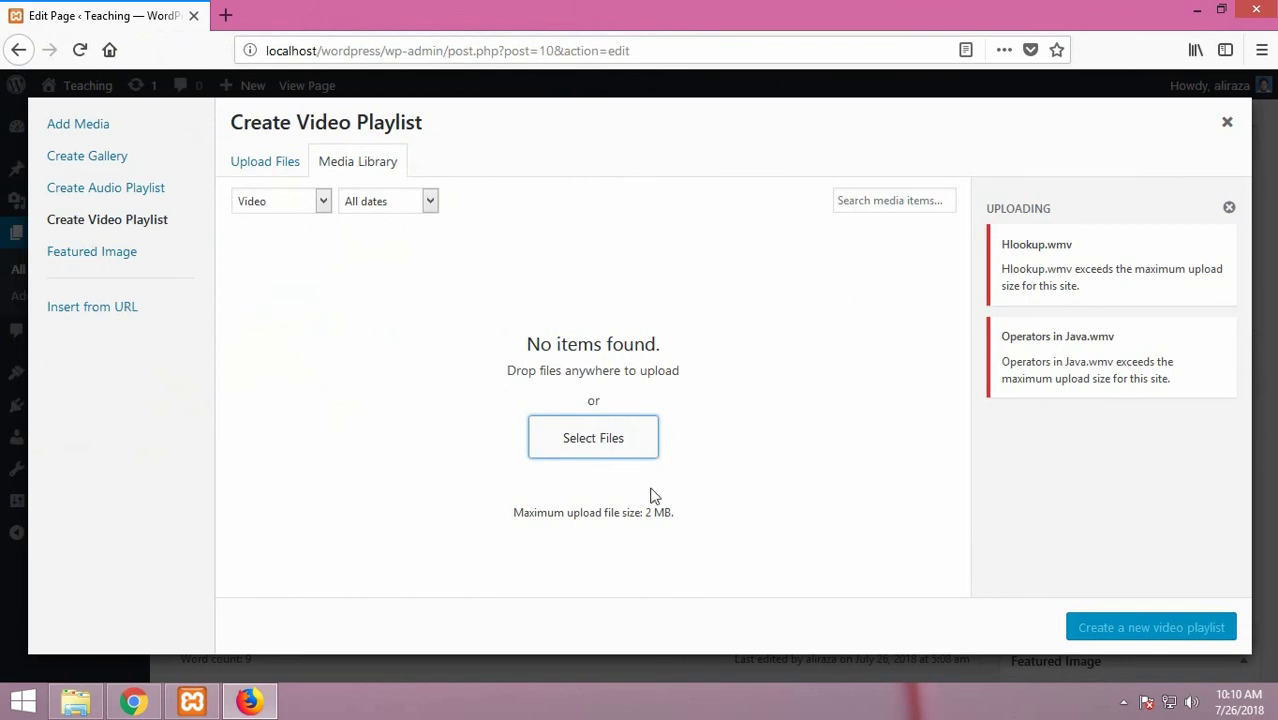
# Cancel the File Upload dialog without choosing another video
pyautogui.click(591, 447)
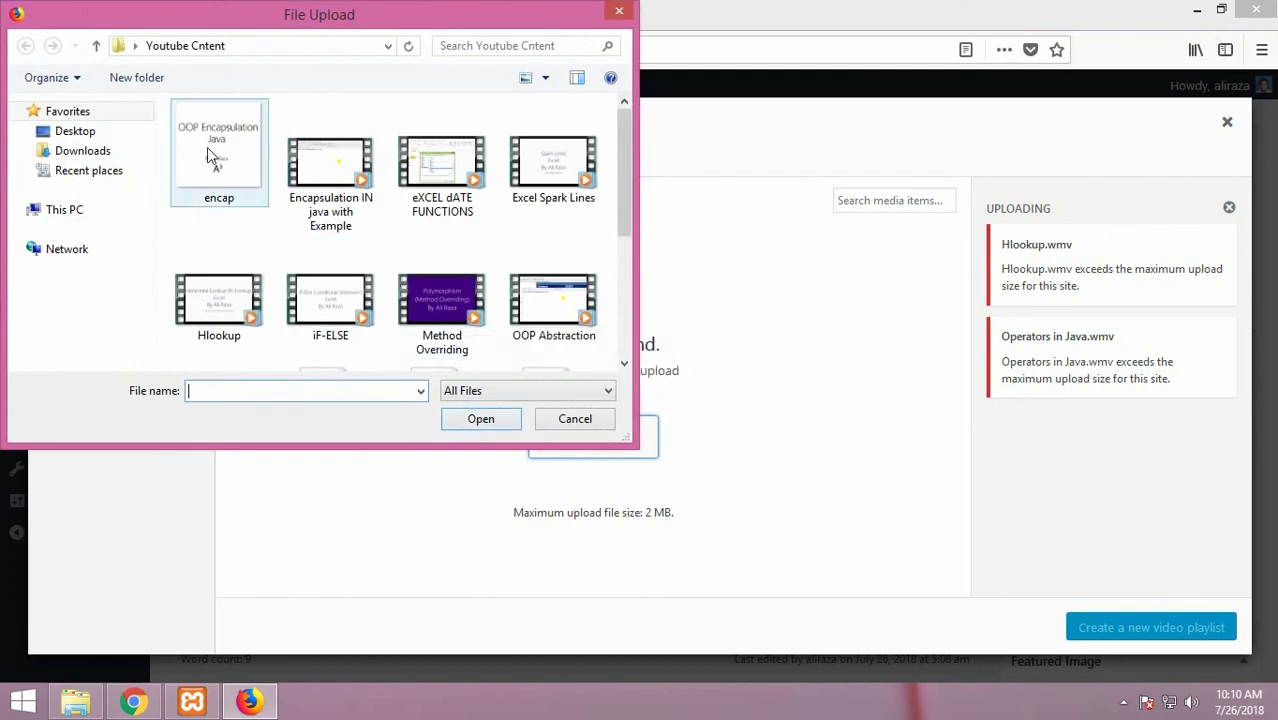
pyautogui.click(572, 418)
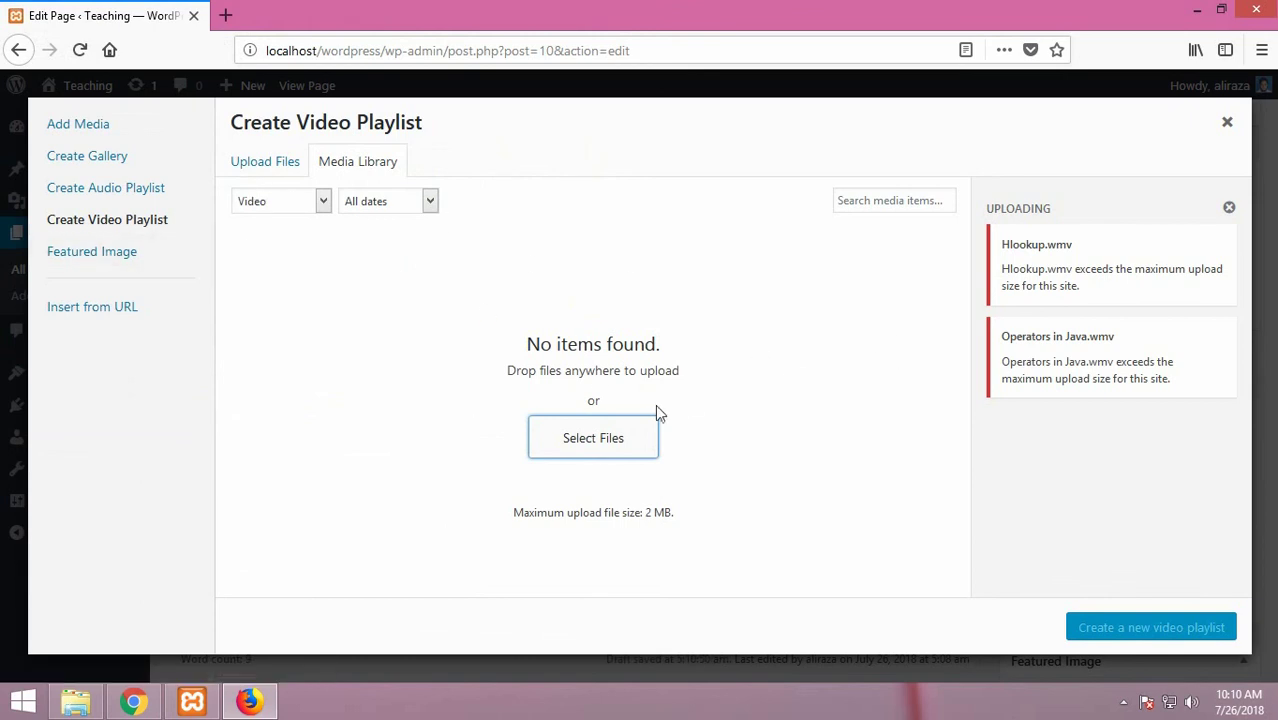
pyautogui.click(662, 516)
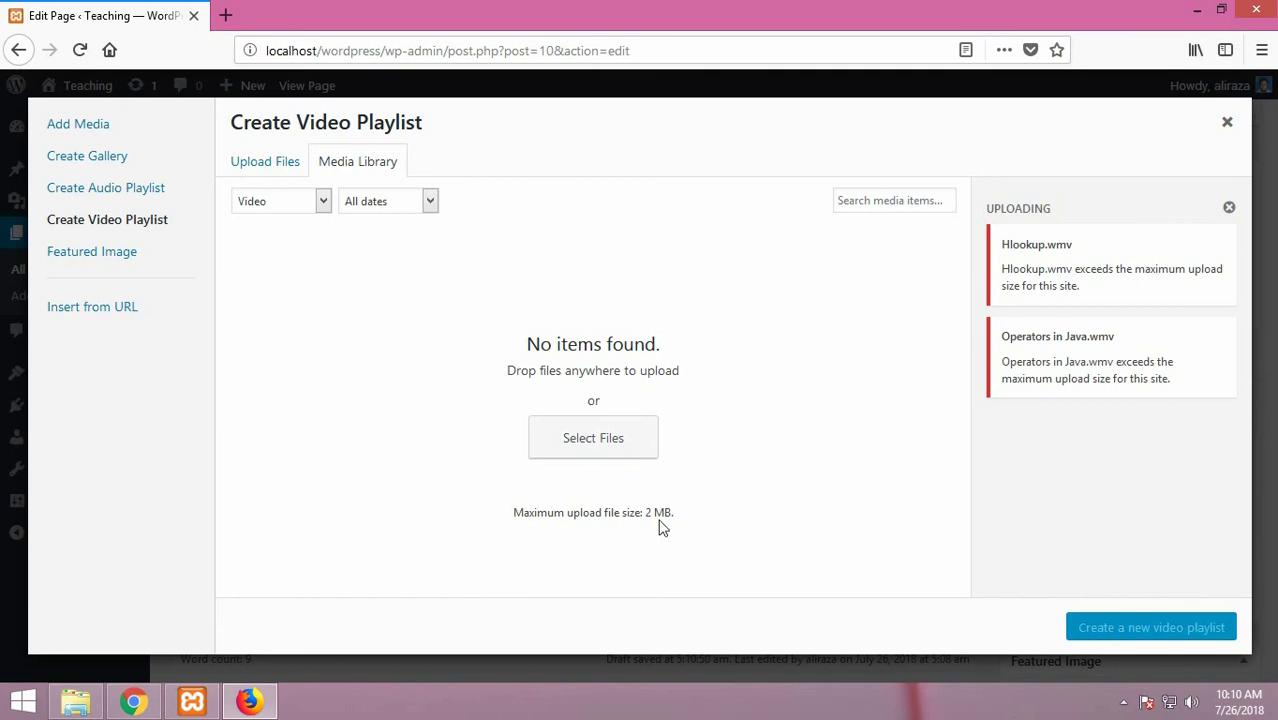
# Look through the Create Audio Playlist, Create Gallery and Add Media panels, then close the window
pyautogui.click(104, 196)
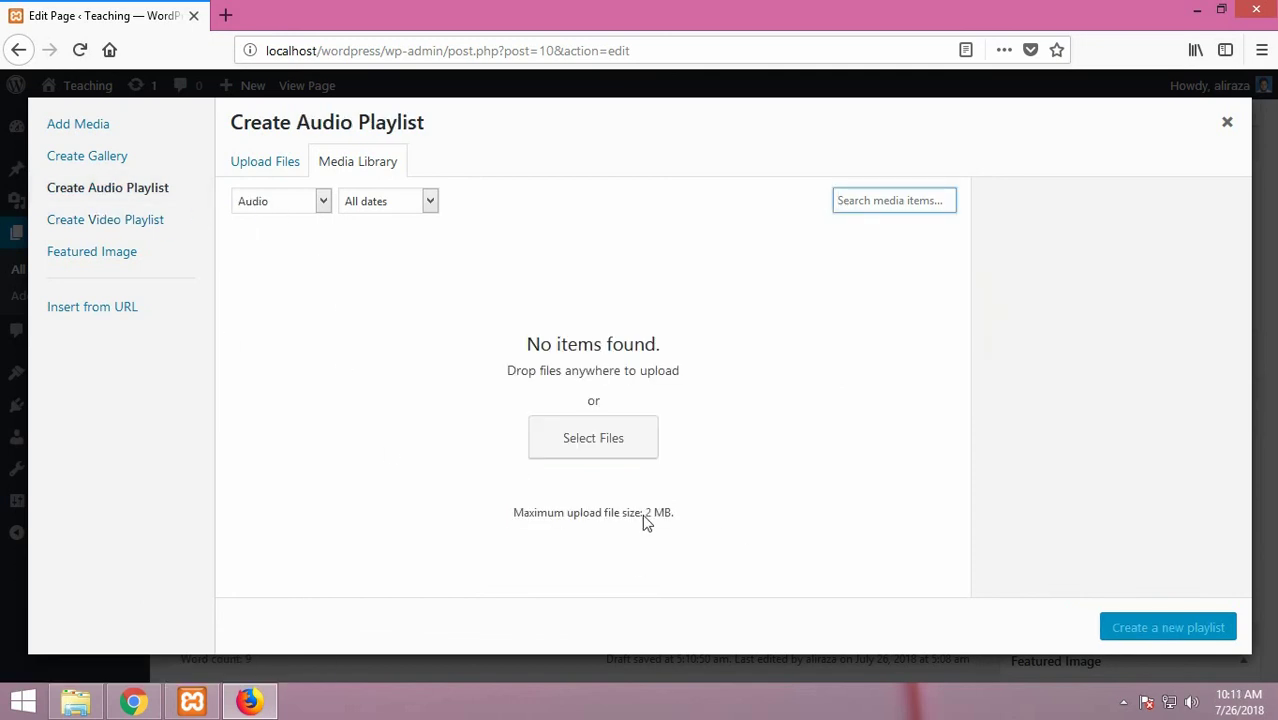
pyautogui.click(86, 158)
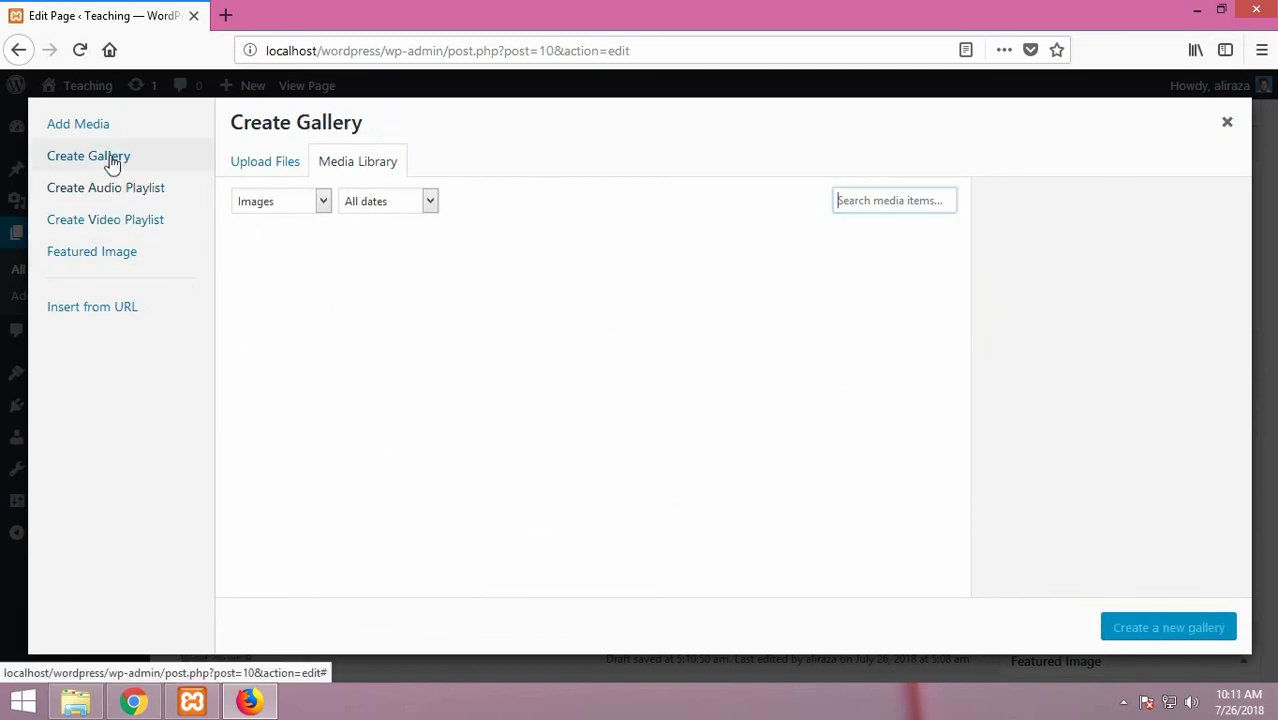
pyautogui.click(93, 127)
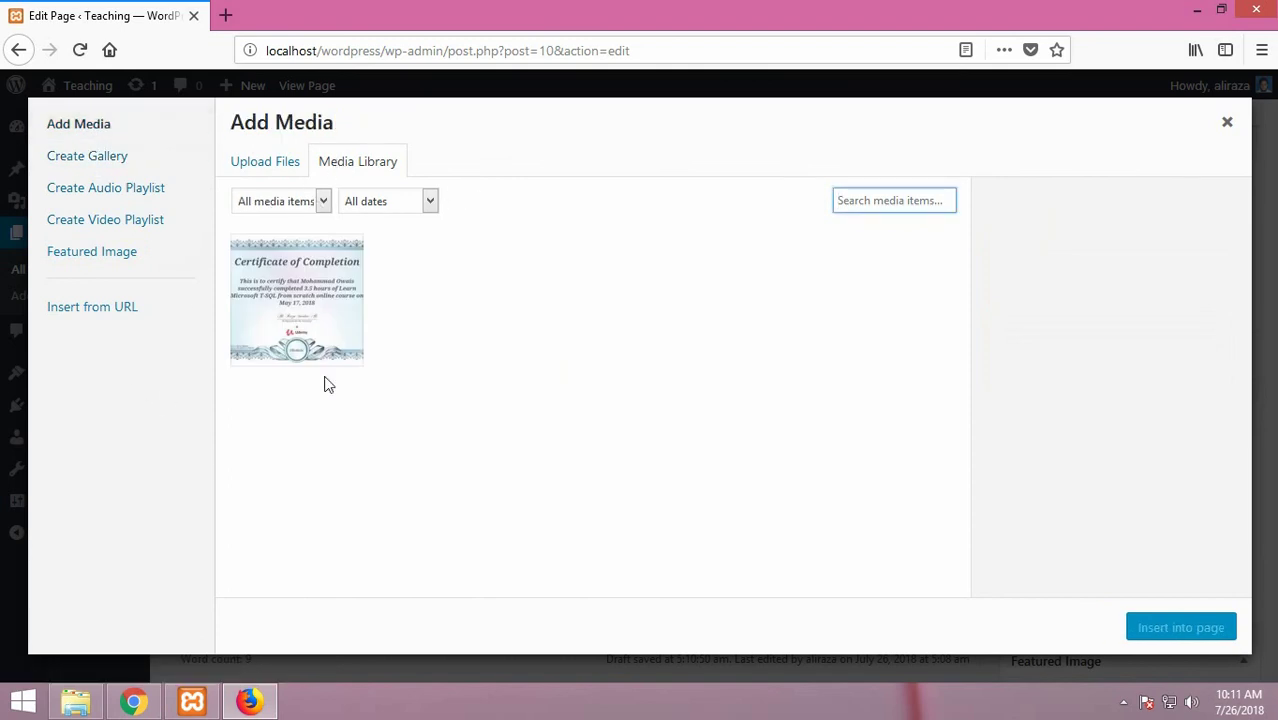
pyautogui.click(1227, 122)
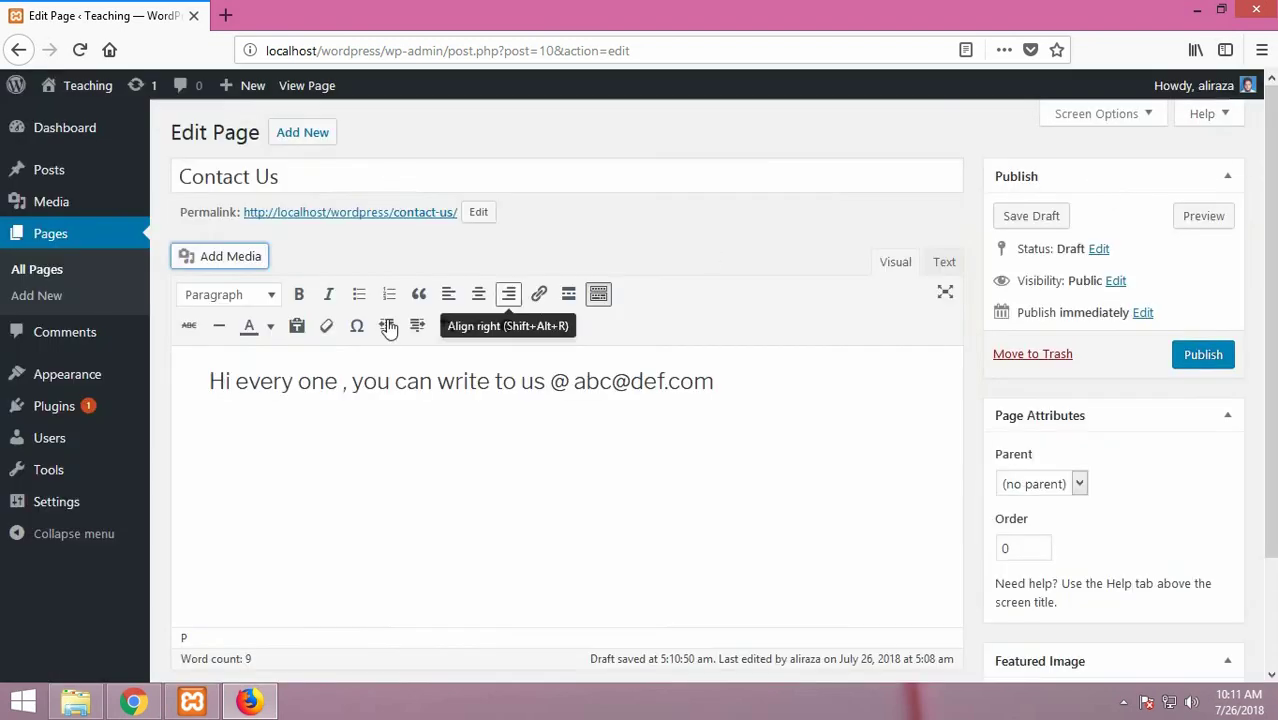
# Publish Contact Us, set its parent page to Homepage, and update it
pyautogui.click(381, 446)
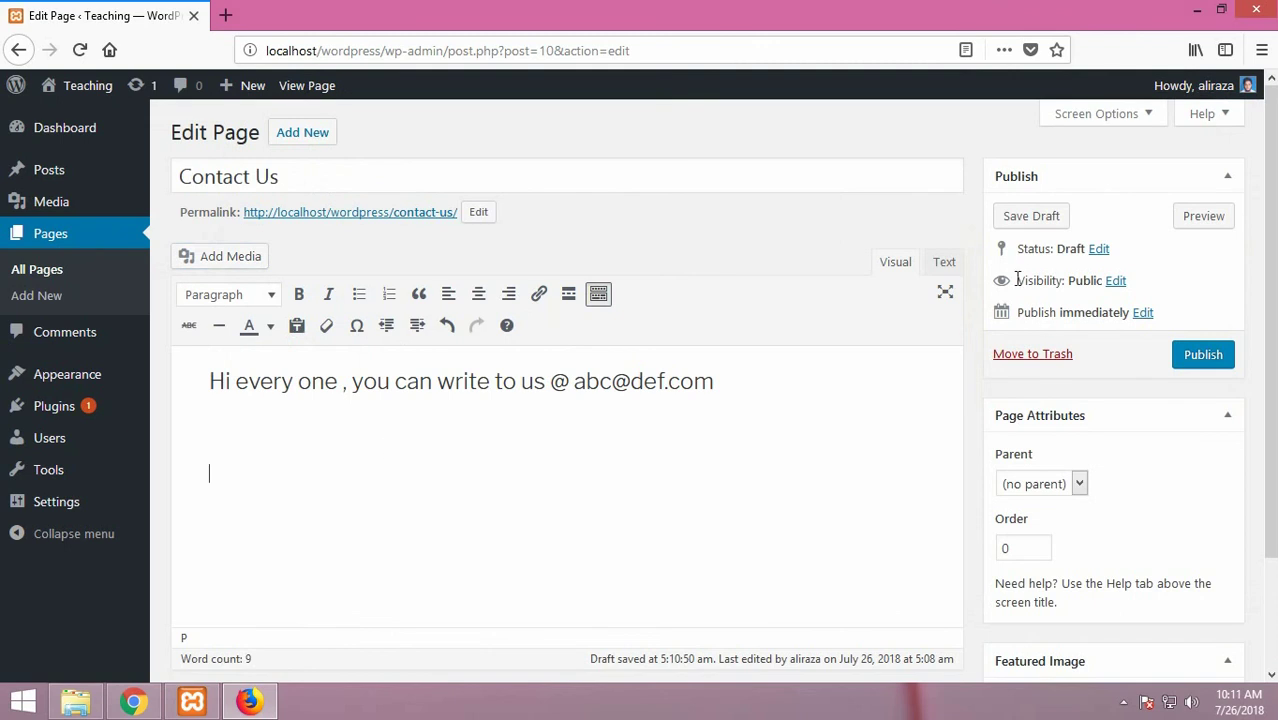
pyautogui.click(1203, 355)
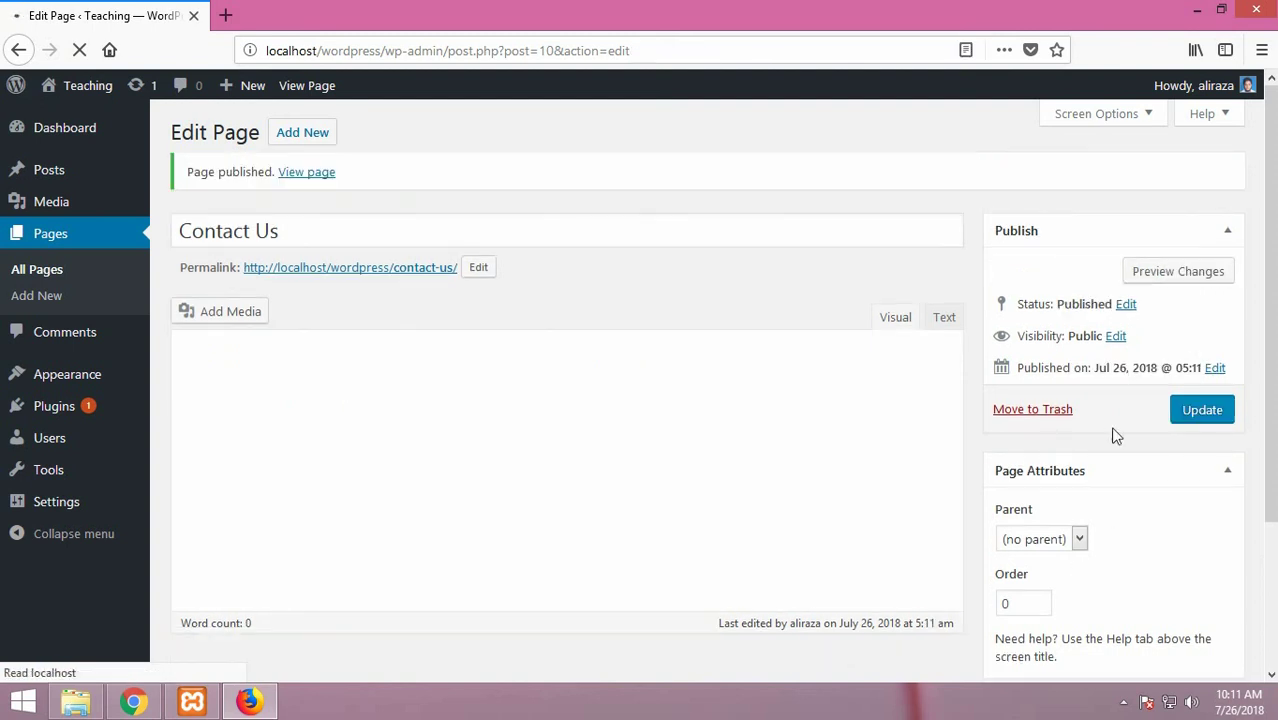
pyautogui.click(1030, 542)
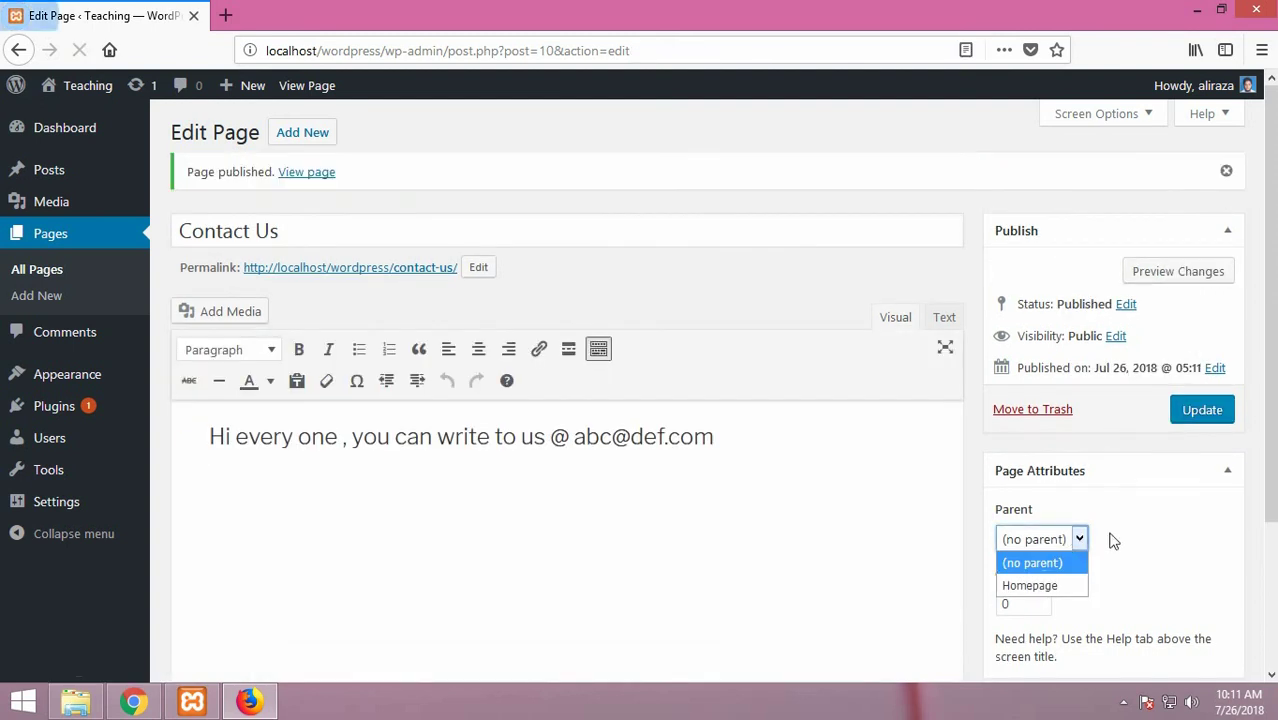
pyautogui.click(1043, 588)
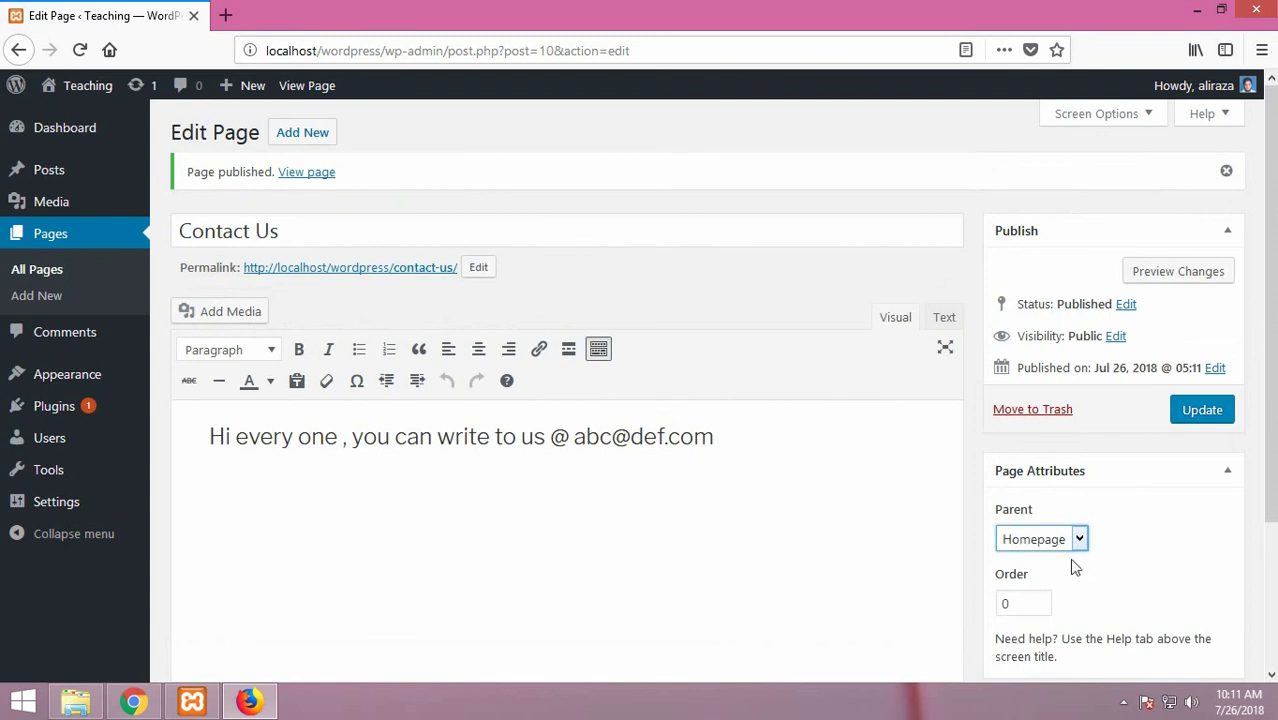
pyautogui.click(1196, 412)
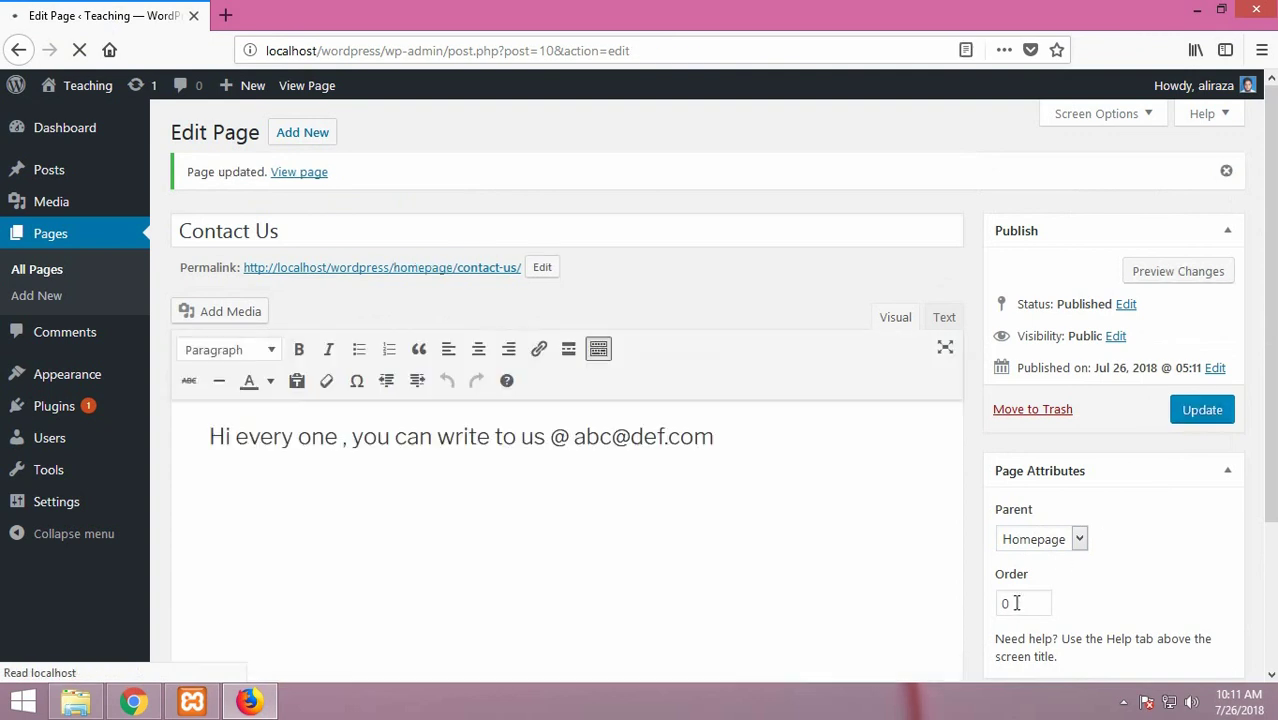
pyautogui.click(228, 15)
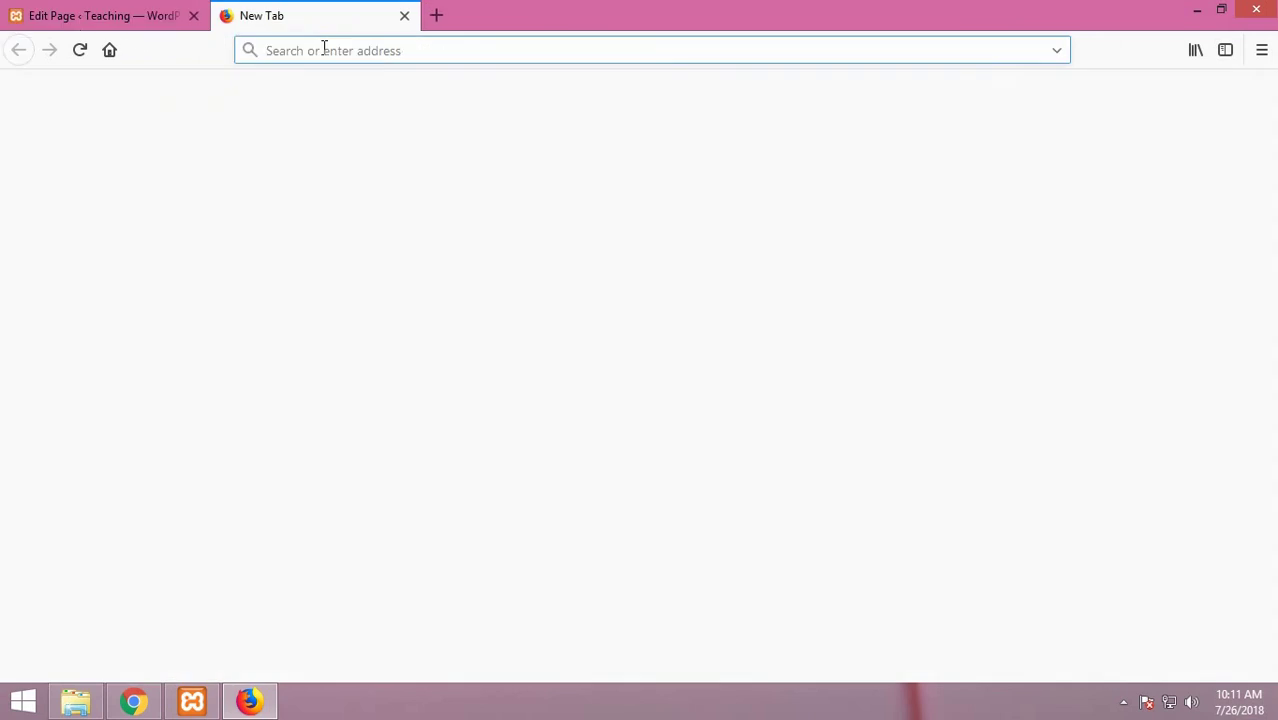
# Load localhost/wordpress/homepage and view its paragraph and Certificate image
pyautogui.write('localhost/')
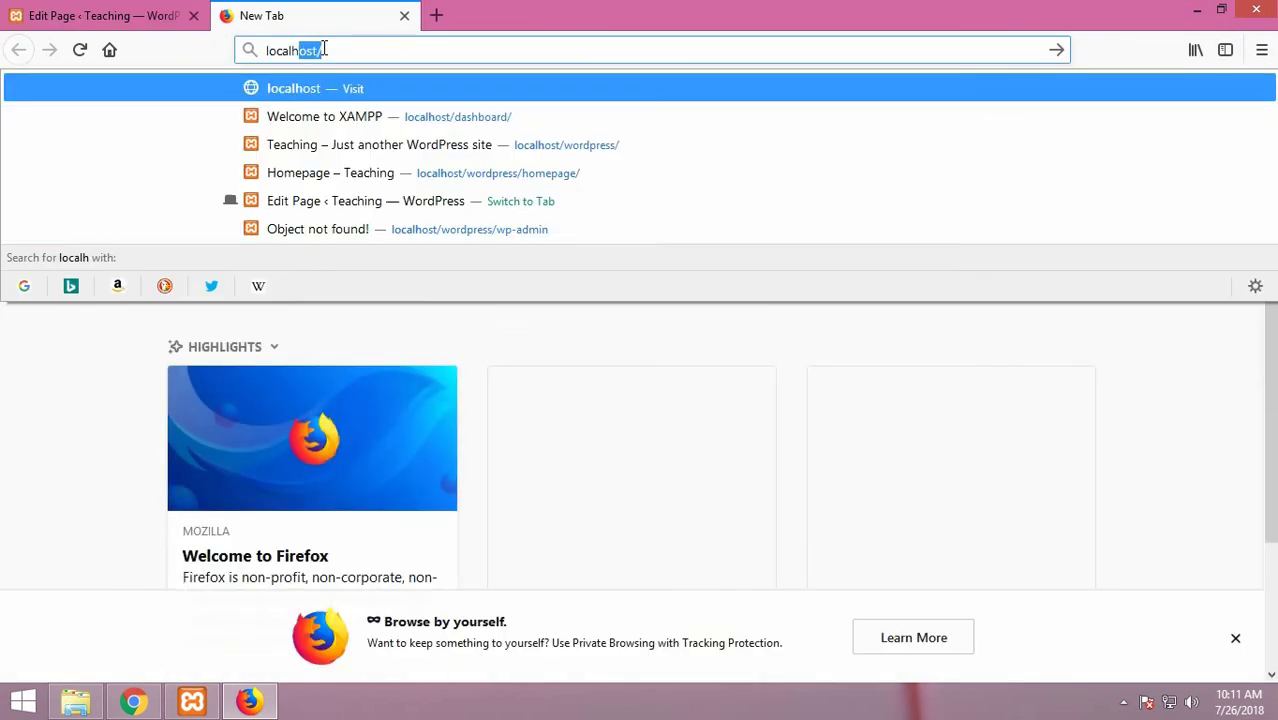
pyautogui.click(323, 49)
pyautogui.write('wordpress/')
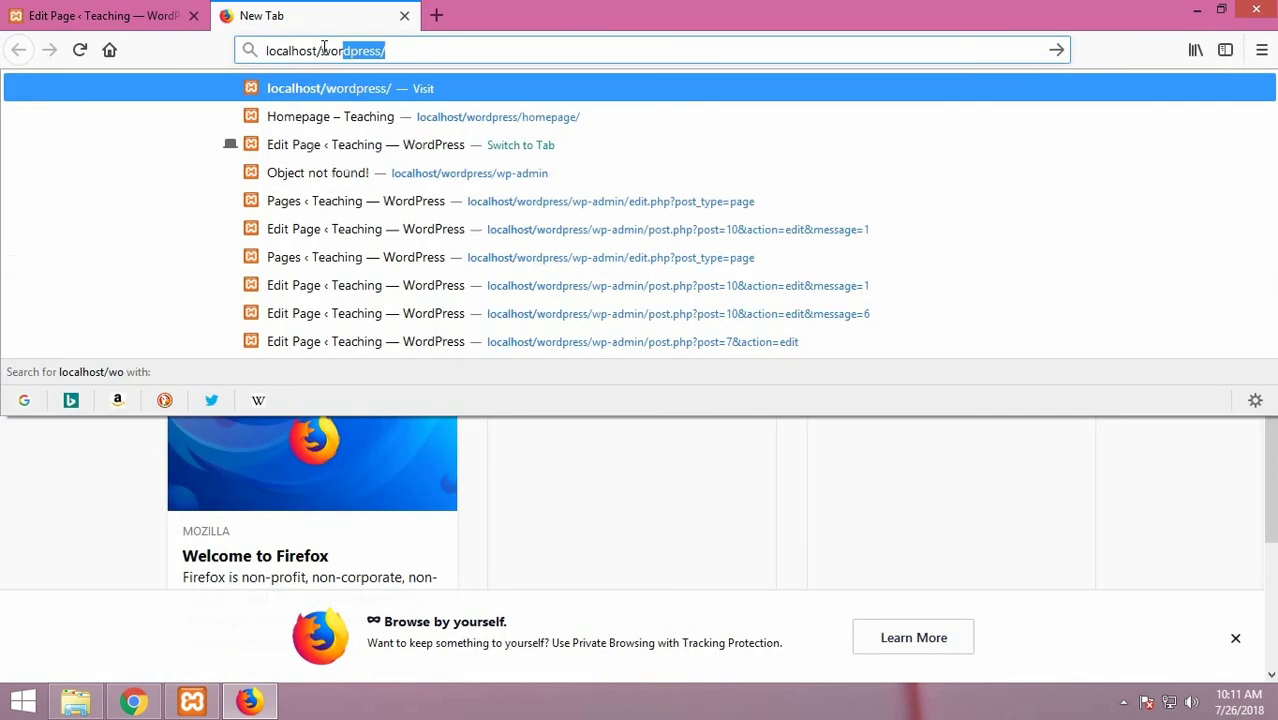
pyautogui.press('Right')
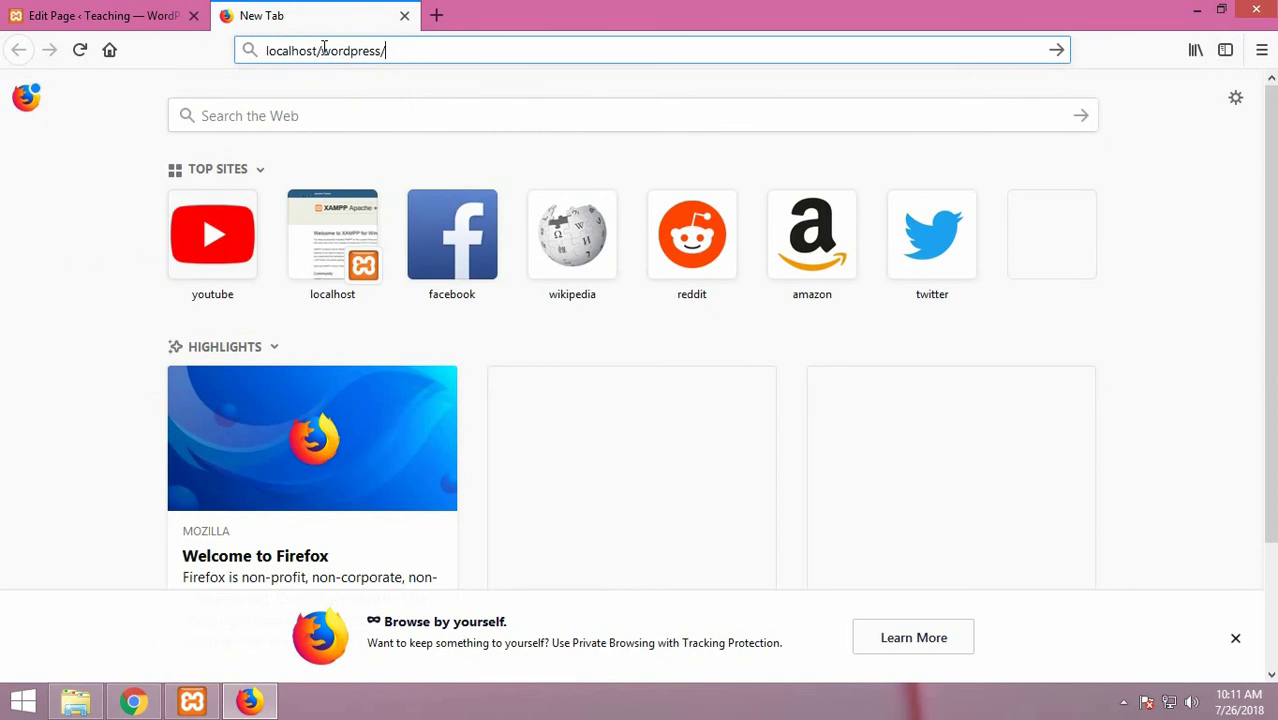
pyautogui.write('wp')
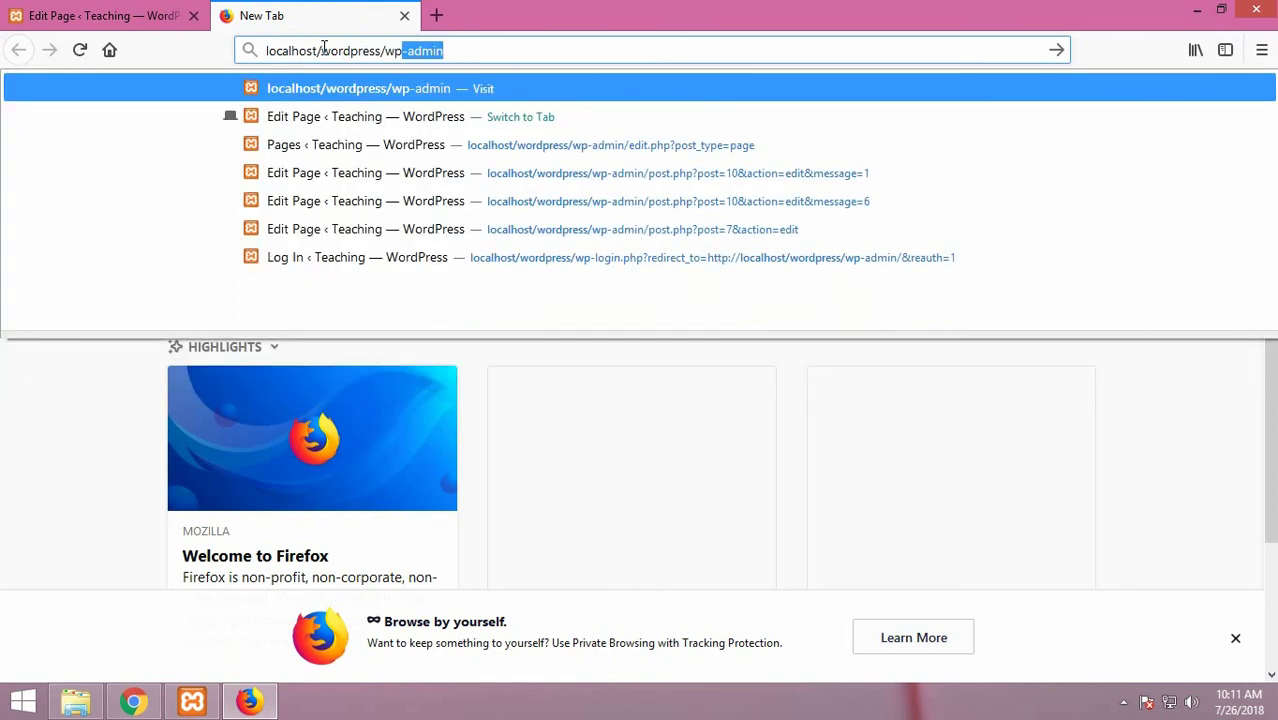
pyautogui.press('BackSpace')
pyautogui.press('BackSpace')
pyautogui.press('BackSpace')
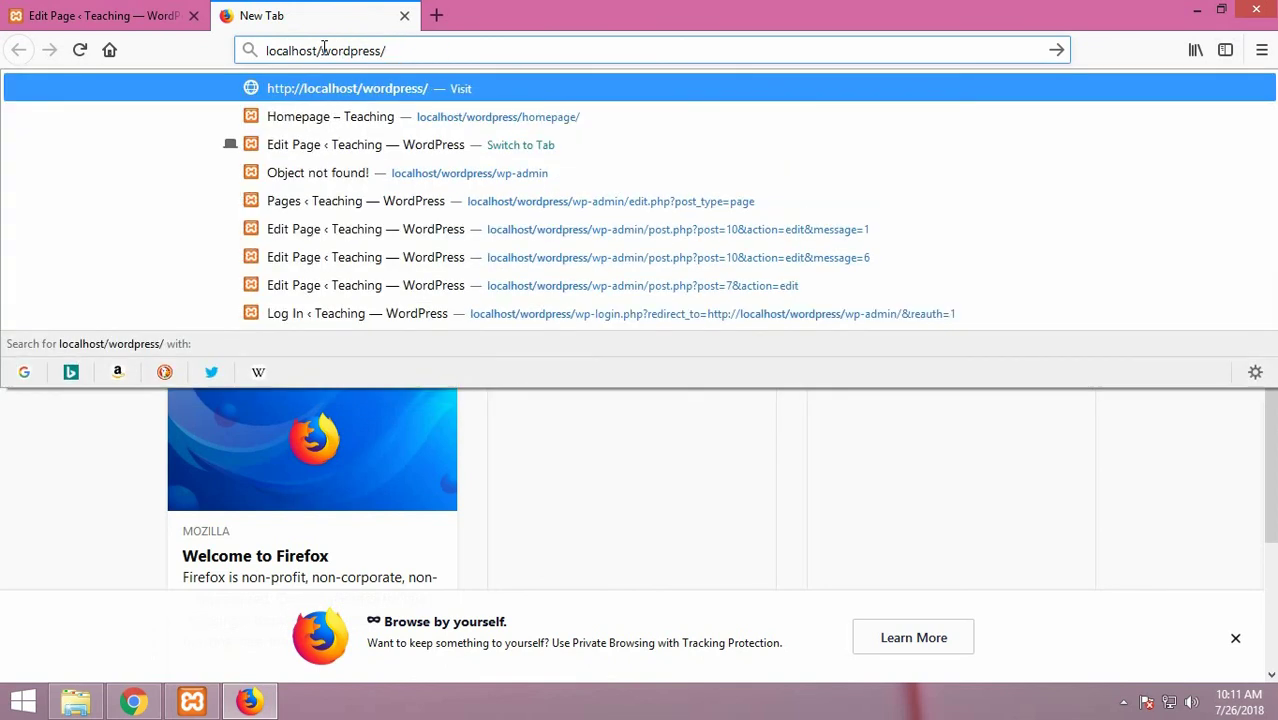
pyautogui.write('homepage')
pyautogui.press('Return')
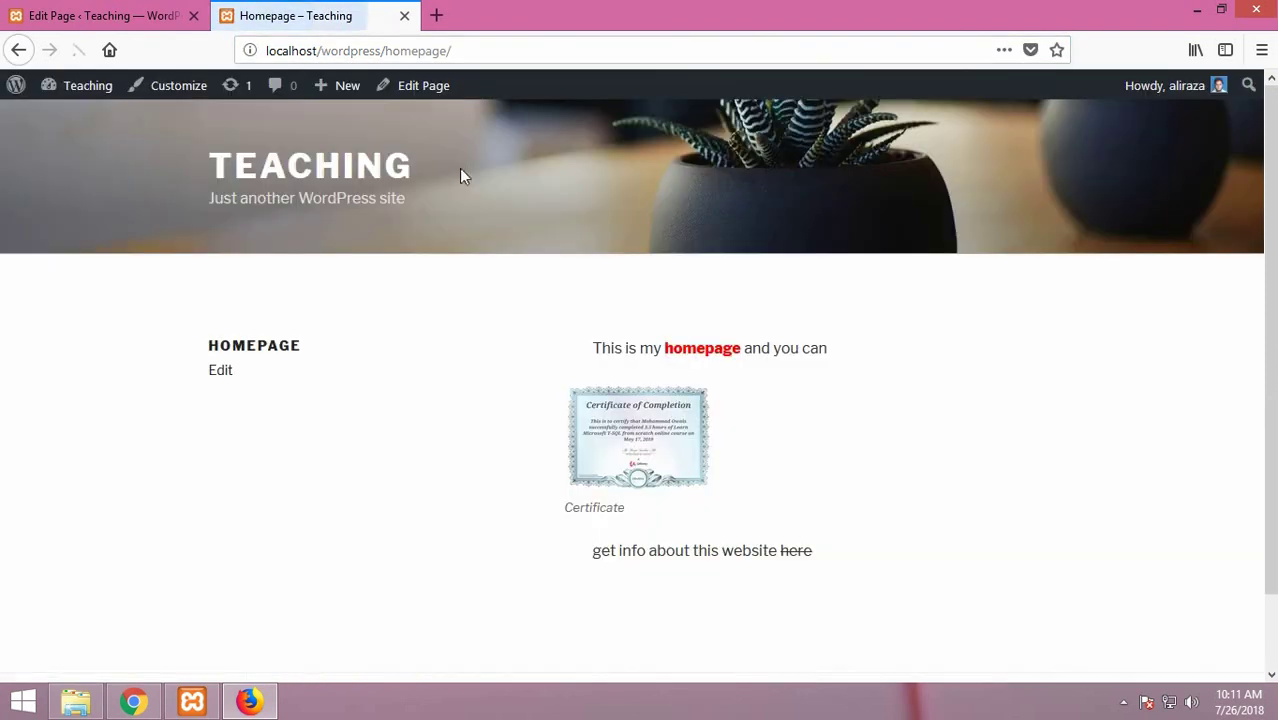
pyautogui.scroll(-2, 586, 403)
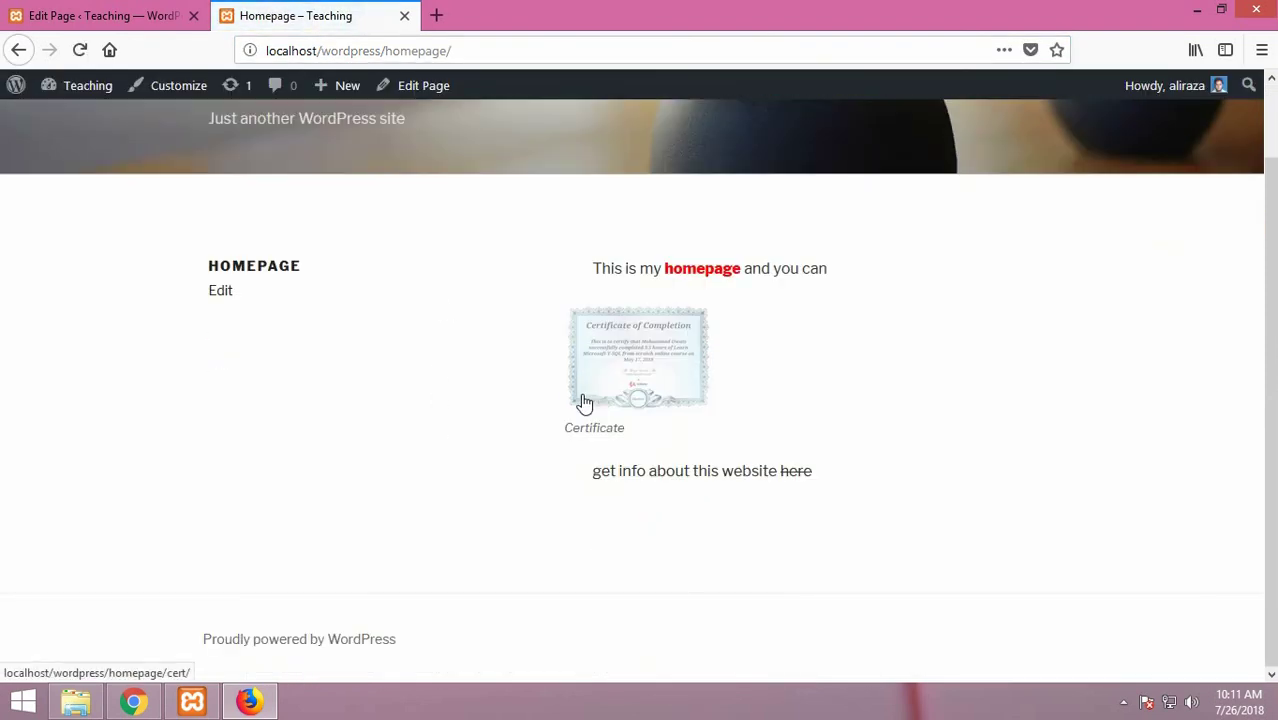
pyautogui.scroll(2, 585, 402)
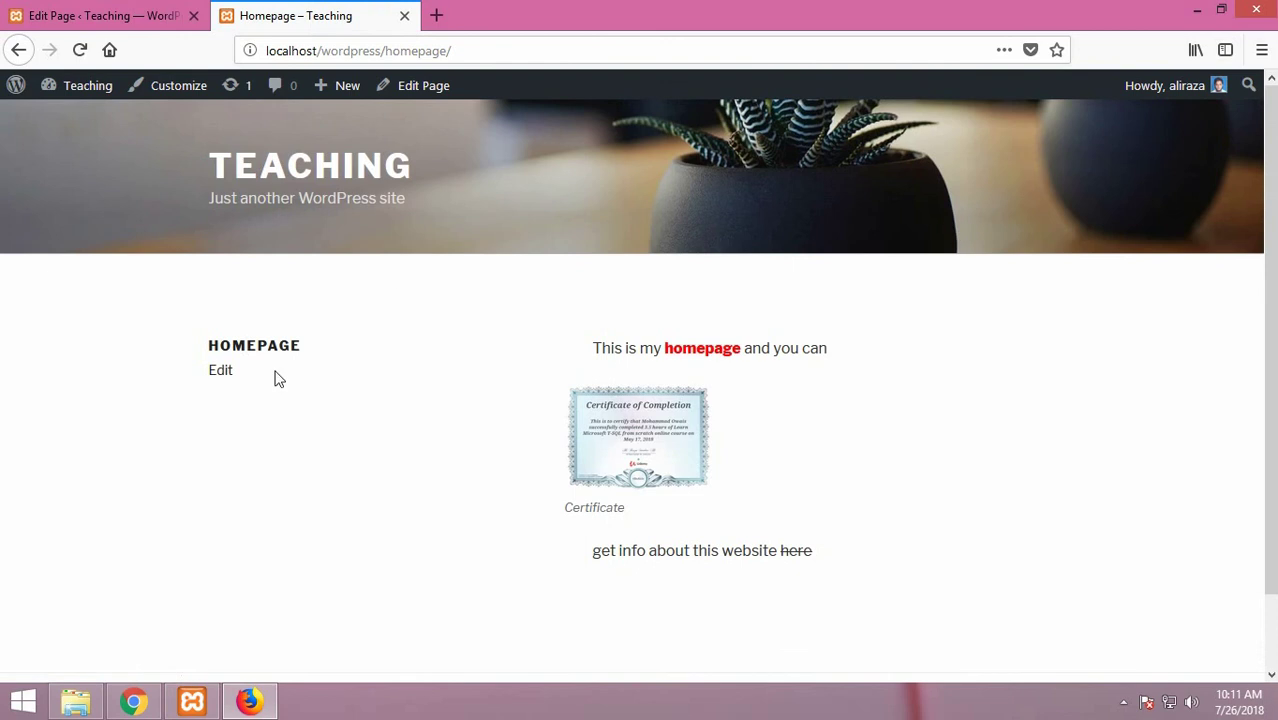
# Open the Homepage editor, return to the live page, and try localhost/wordpress/contactus
pyautogui.click(223, 376)
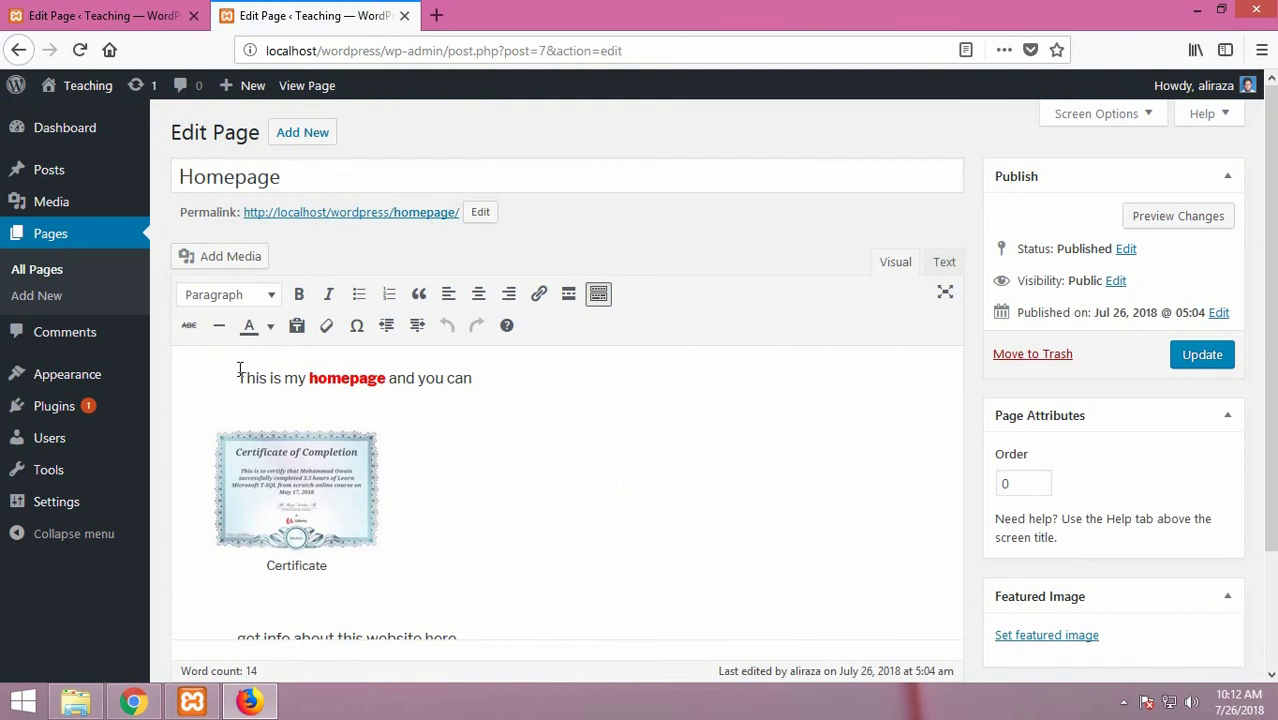
pyautogui.click(18, 49)
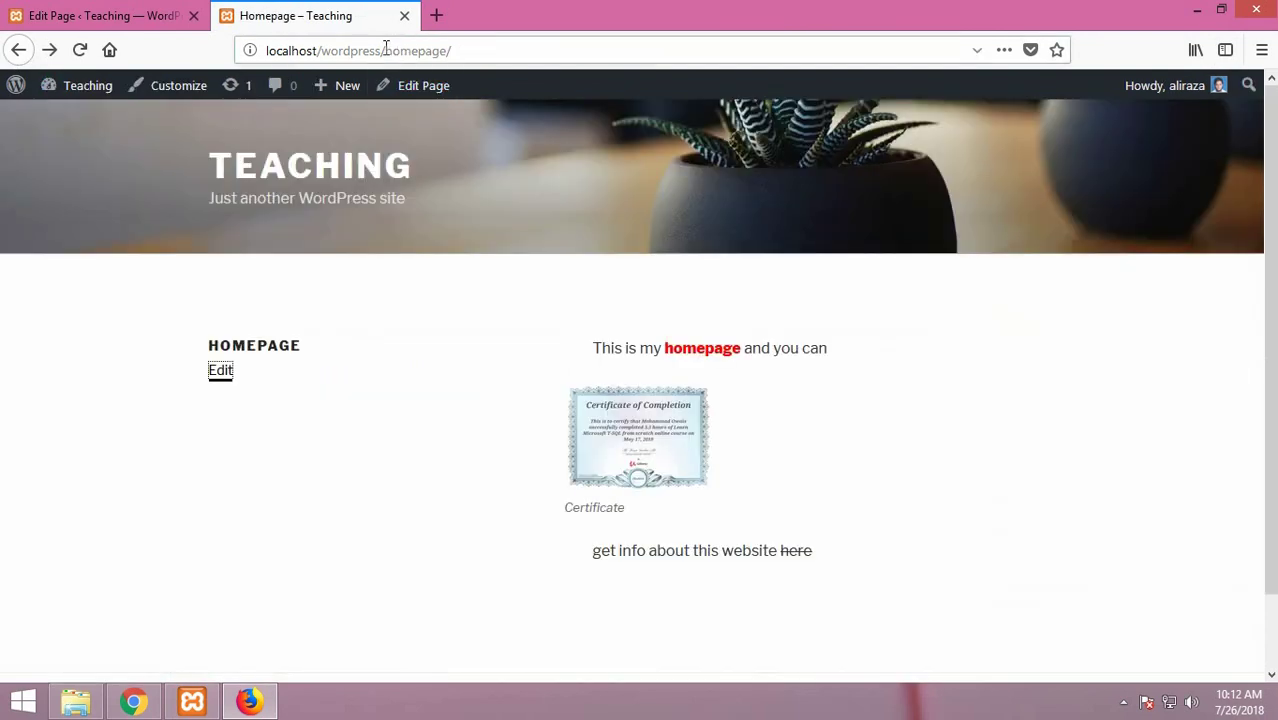
pyautogui.moveTo(386, 50); pyautogui.dragTo(452, 52)
pyautogui.write('contact')
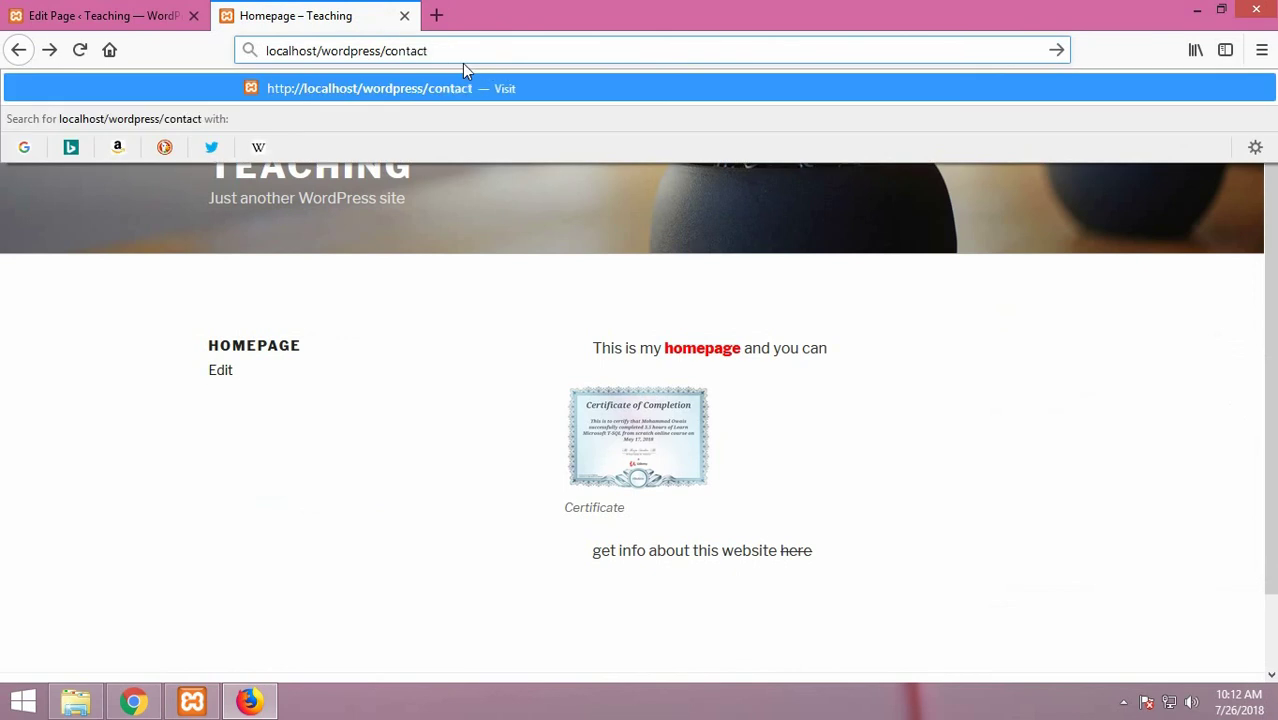
pyautogui.write('us')
pyautogui.press('Return')
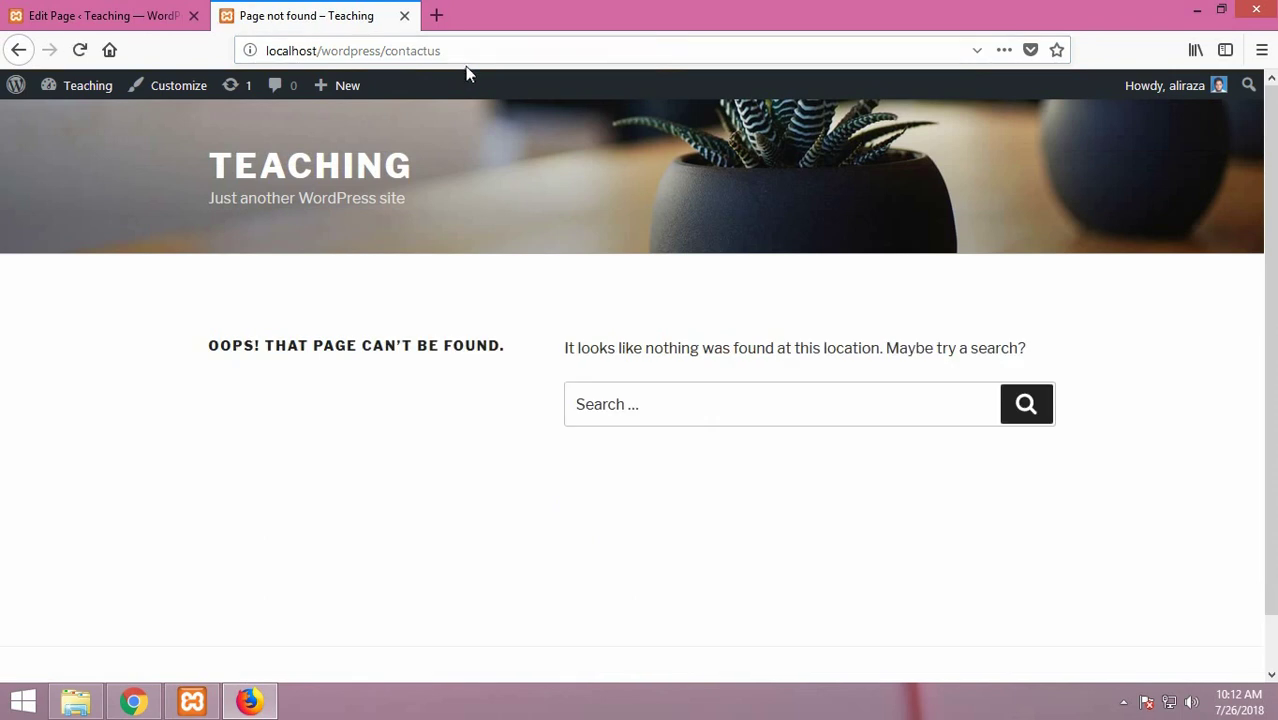
# Correct the address to localhost/wordpress/contact to load the live Contact Us page
pyautogui.moveTo(87, 90)
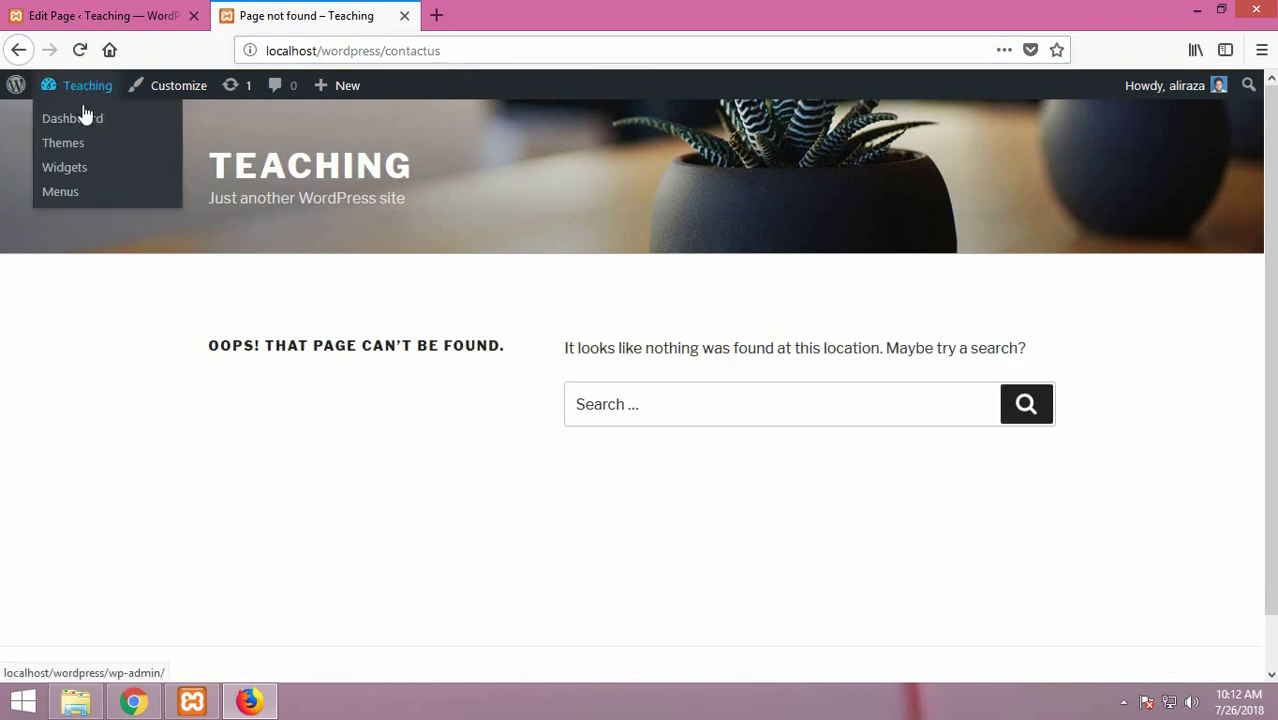
pyautogui.click(484, 50)
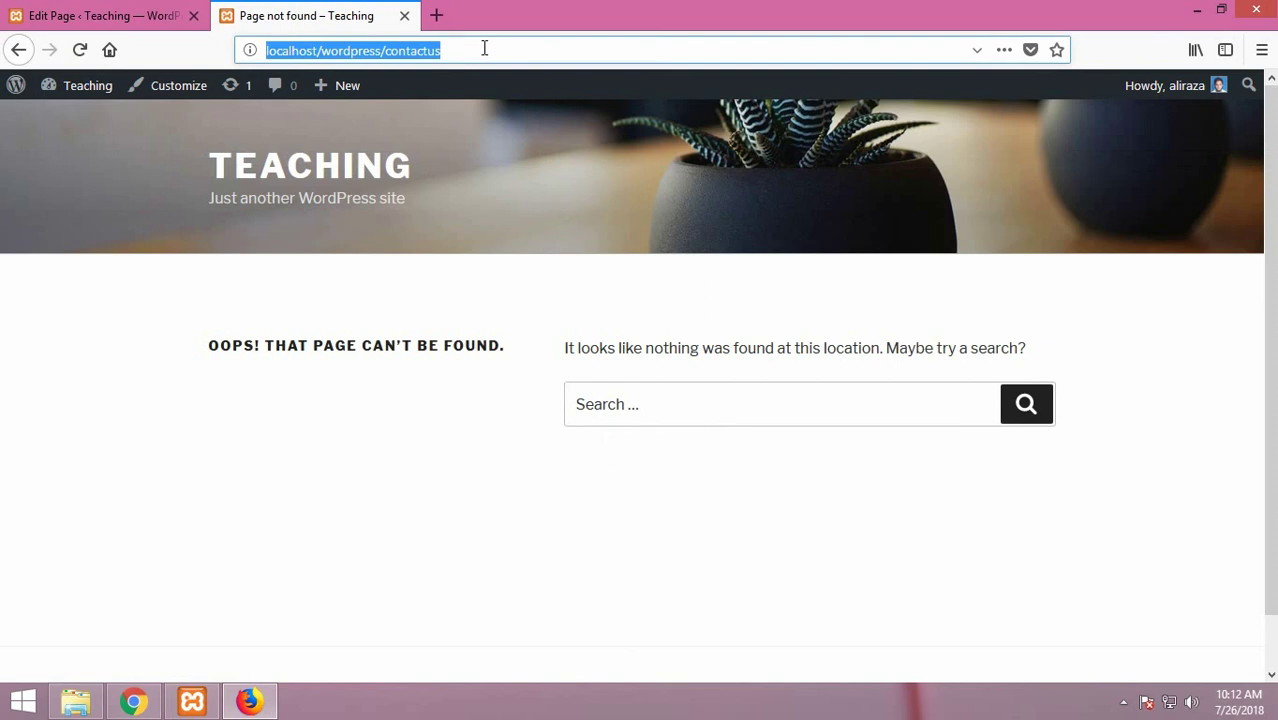
pyautogui.click(484, 50)
pyautogui.press('BackSpace')
pyautogui.press('BackSpace')
pyautogui.press('Return')
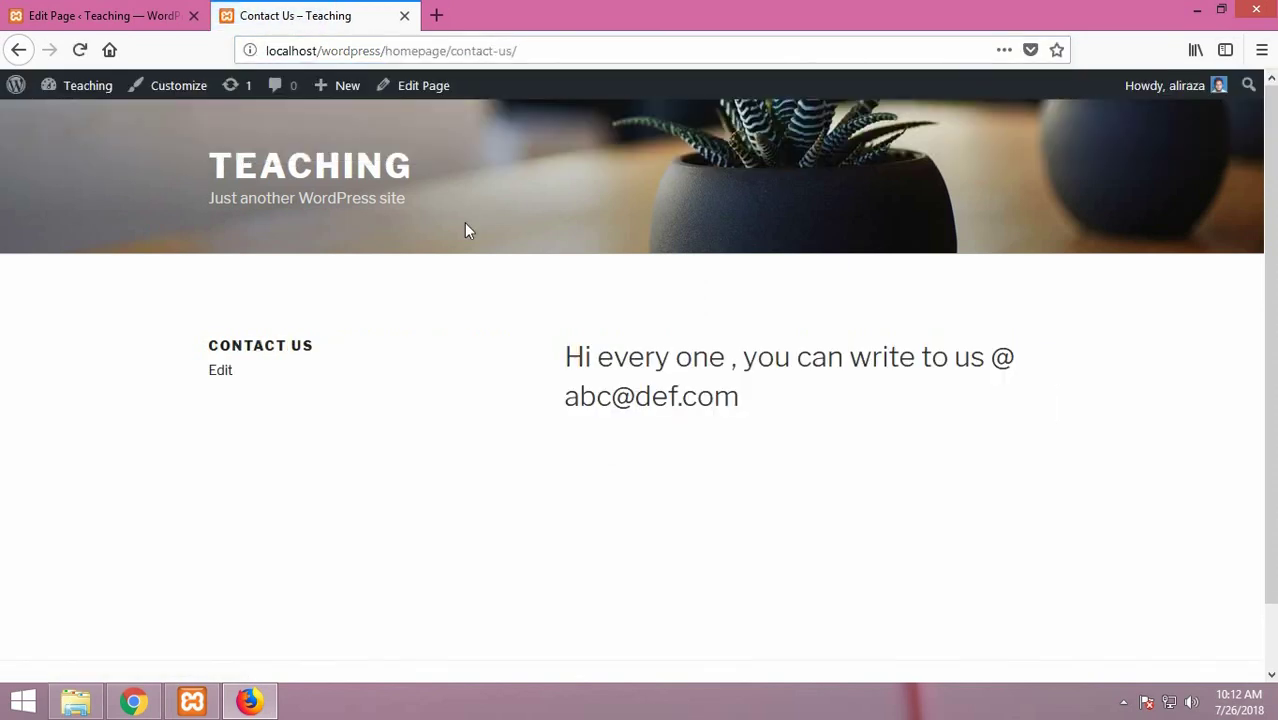
pyautogui.scroll(-2, 496, 360)
pyautogui.scroll(2, 474, 442)
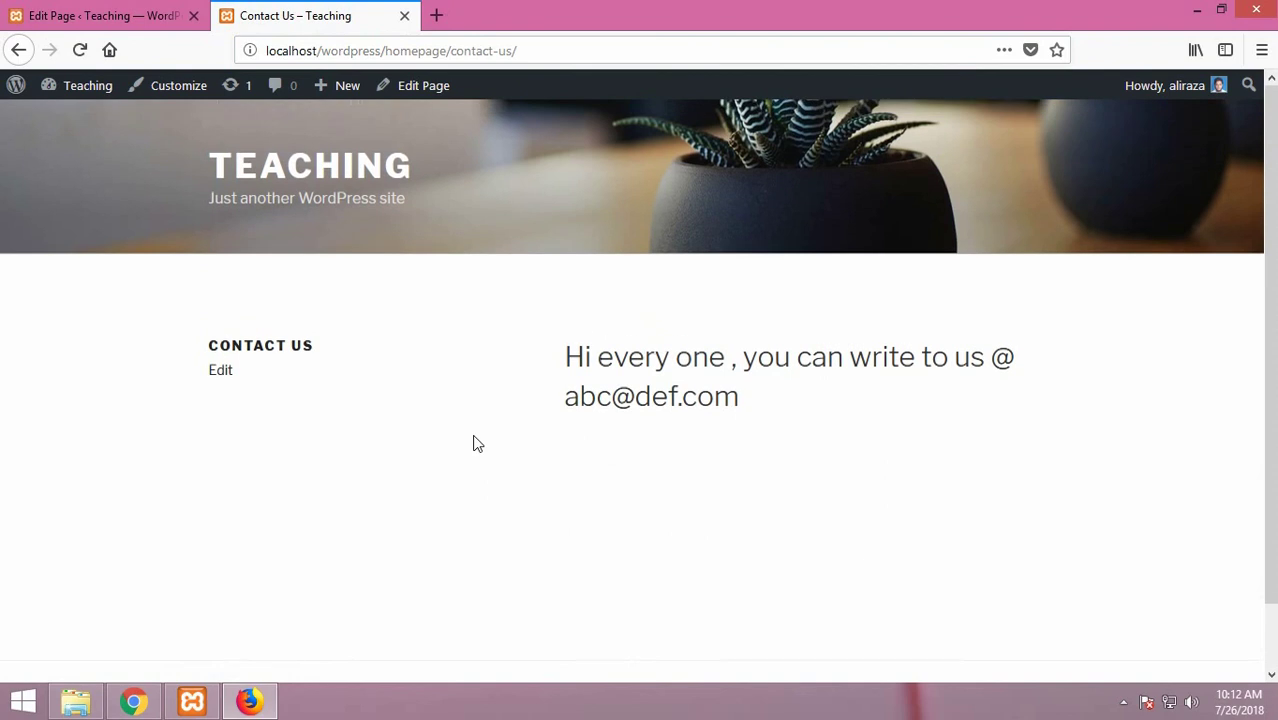